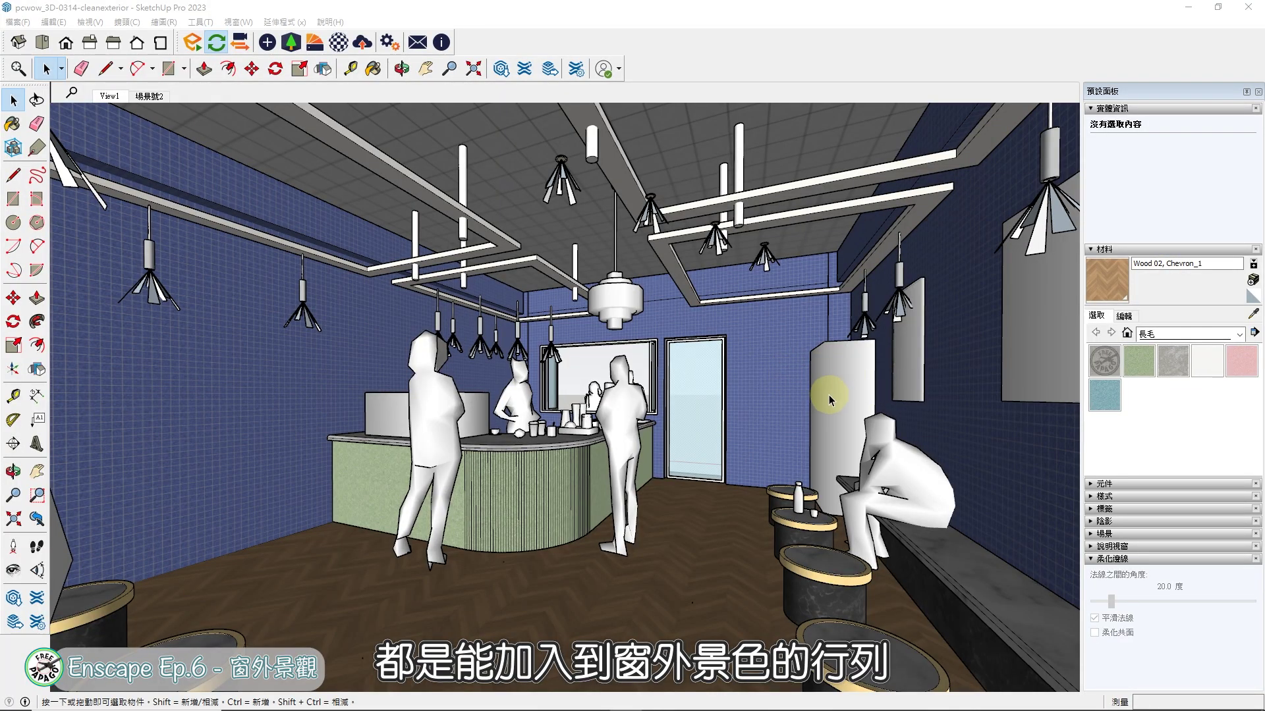
Examine the café model in SketchUp from outside and around its walls.
scroll(634, 409, "up", 3)
middle_click_drag(652, 408, 773, 470)
scroll(772, 470, "down", 3)
middle_click_drag(593, 472, 367, 443)
key("space")
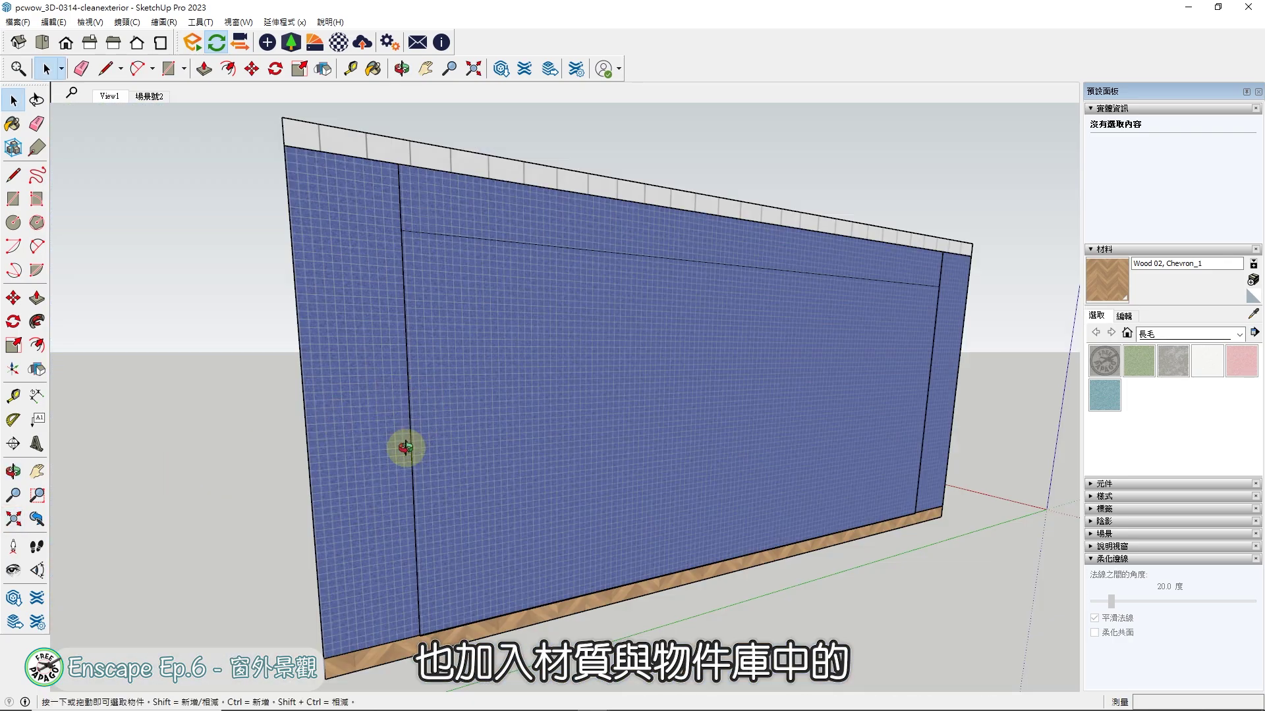
middle_click_drag(406, 448, 271, 424)
scroll(372, 407, "down", 5)
middle_click_drag(556, 378, 3, 452)
middle_click_drag(553, 353, 303, 402)
key("space")
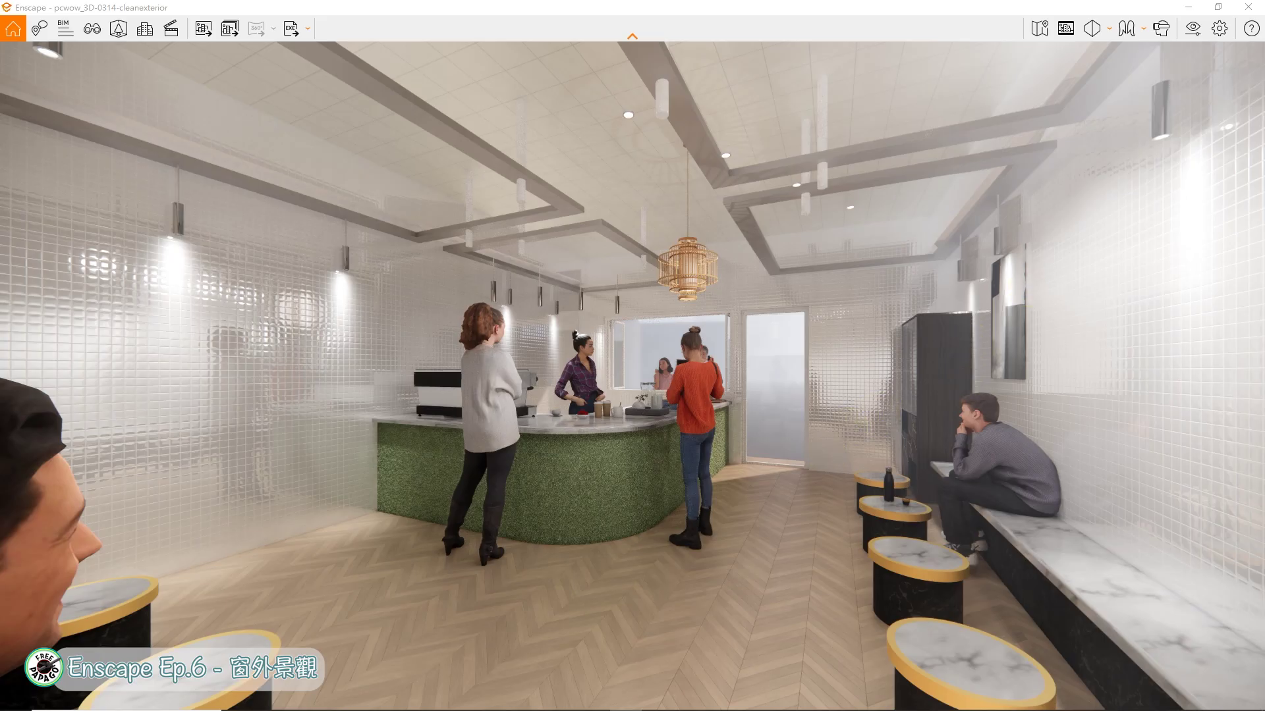
In Enscape's Sky visual settings, turn on the white background and check it through the café window.
key("w")
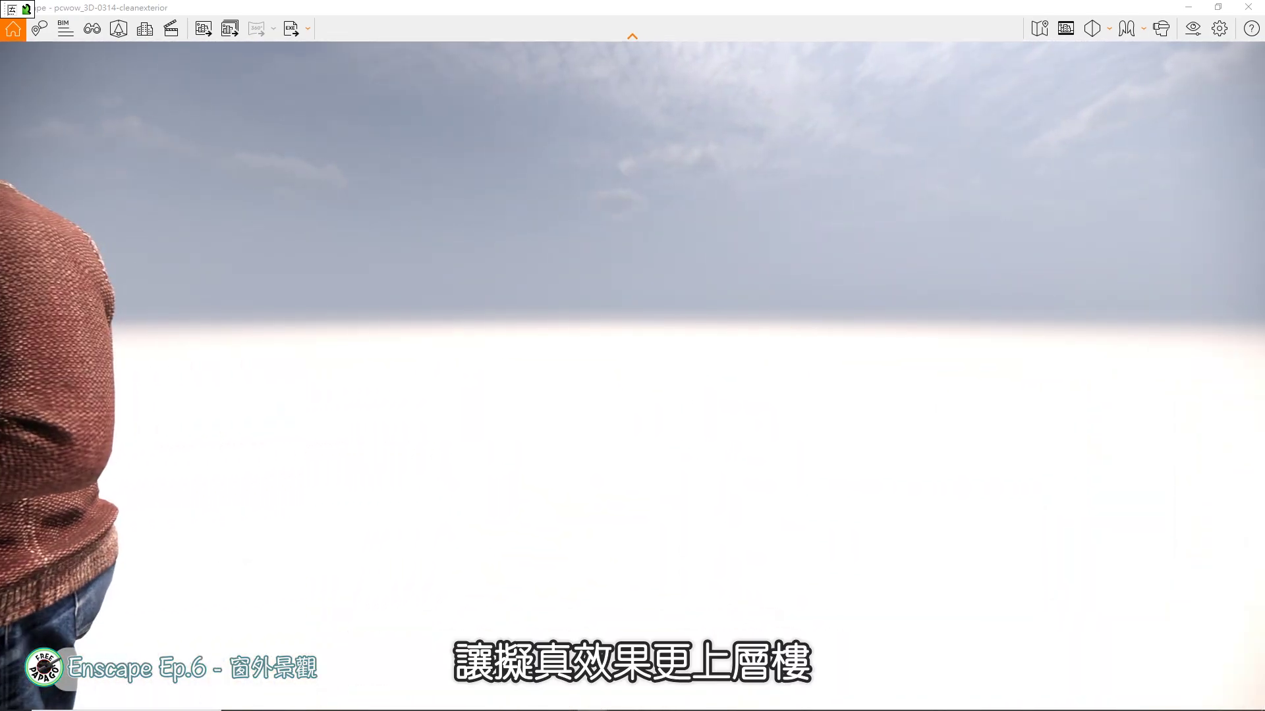
left_click(1195, 28)
left_click(596, 153)
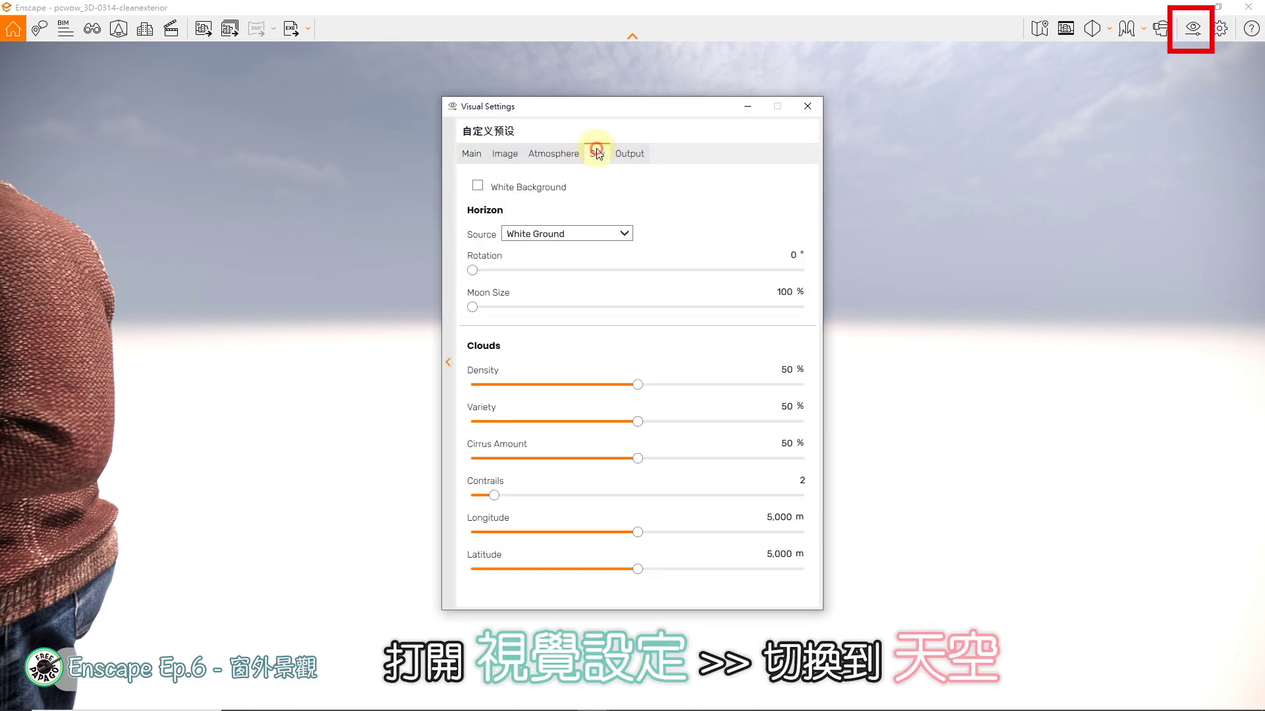
left_click(525, 190)
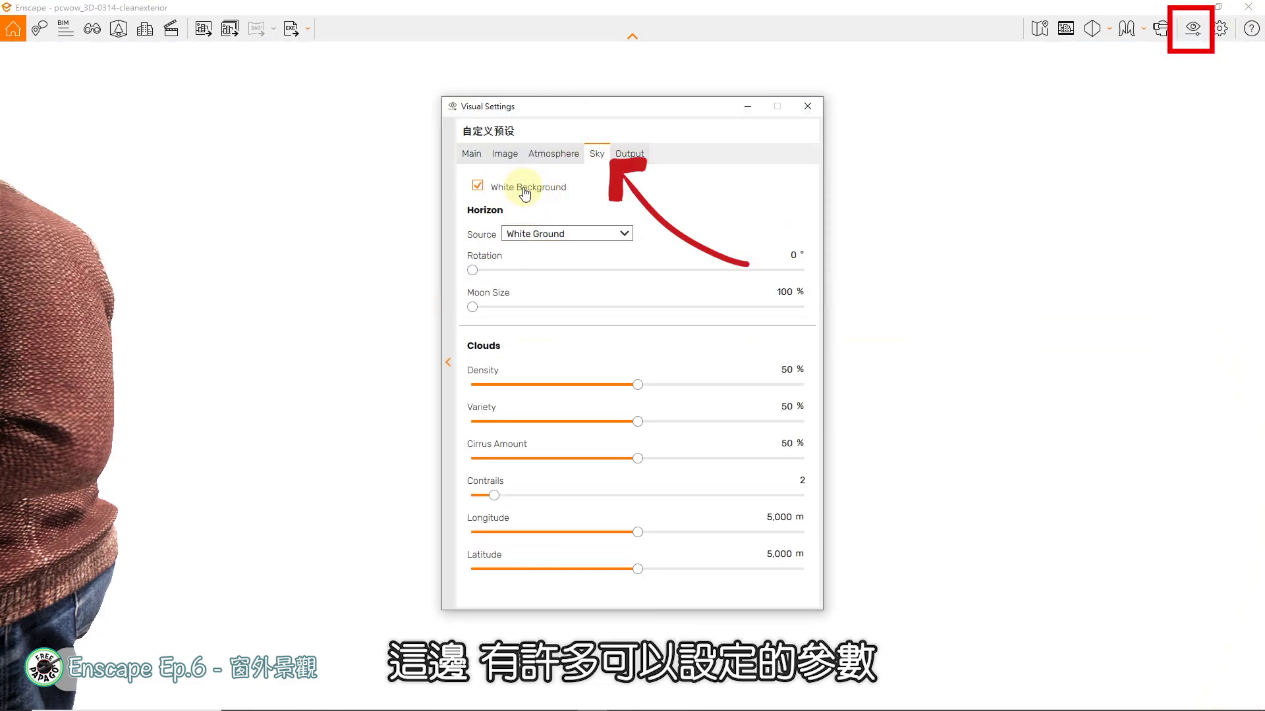
left_click_drag(565, 108, 1085, 130)
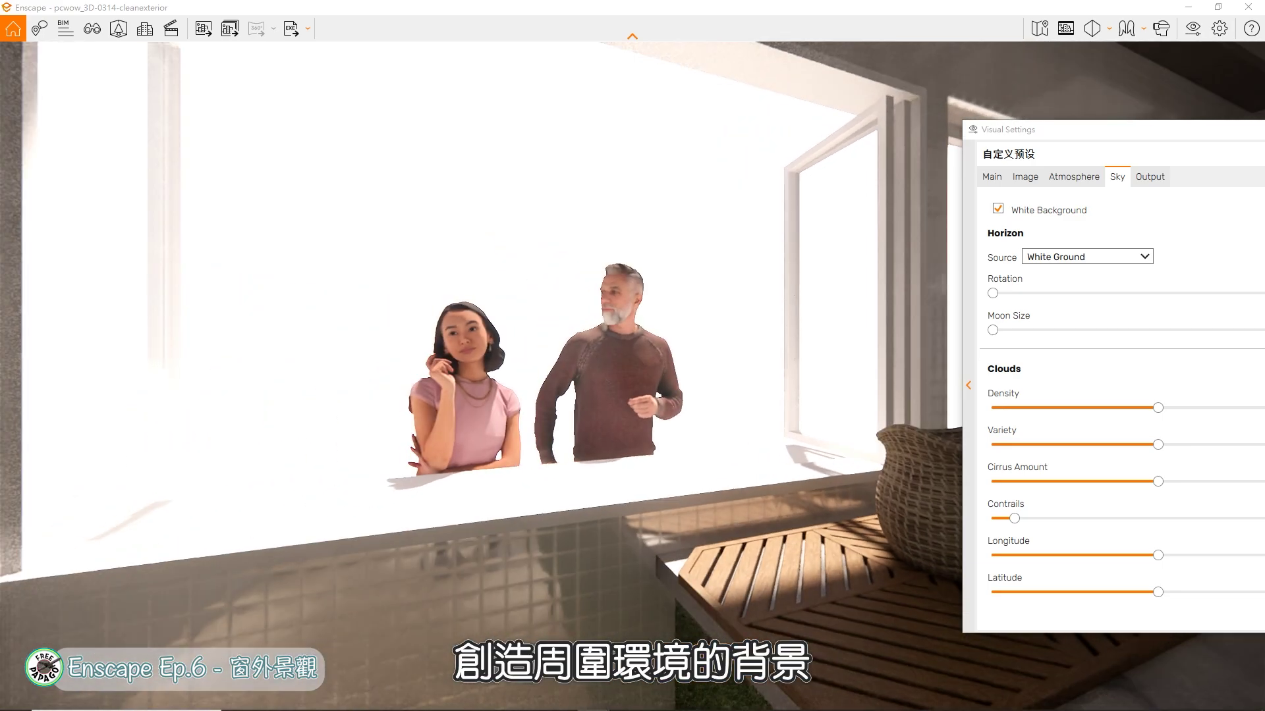
mouse_move(584, 286)
right_mouse_down()
mouse_move(644, 285)
mouse_move(564, 285)
mouse_move(584, 285)
right_mouse_up()
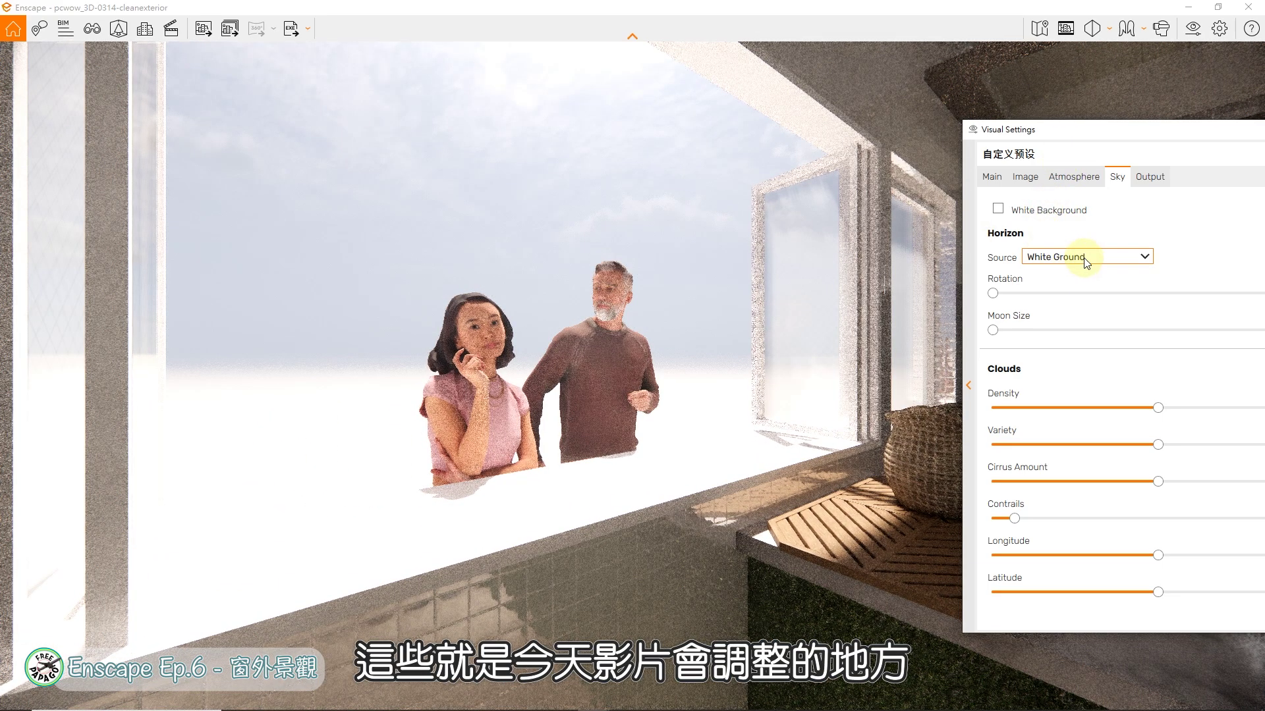
Try the Desert, Forest and Mountains horizon sources as the view outside the window.
left_click(1060, 256)
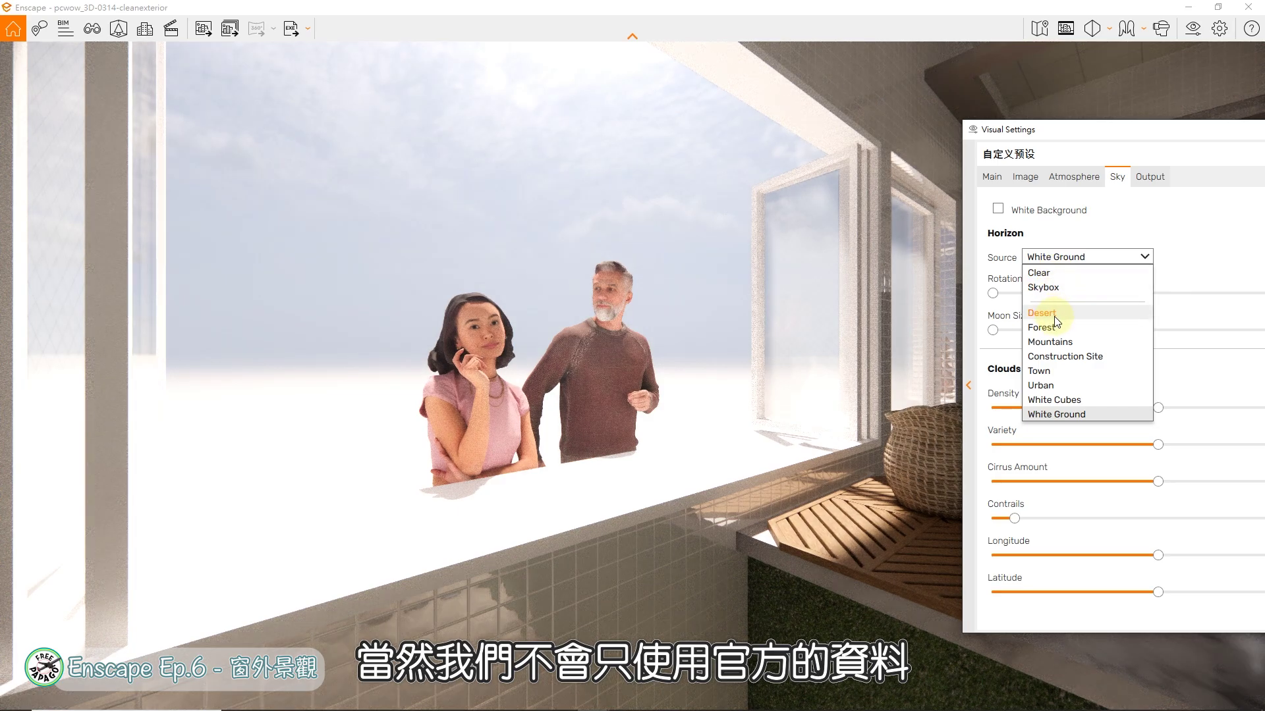
left_click(1053, 315)
left_click(1080, 256)
left_click(1053, 327)
left_click(1080, 256)
left_click(1061, 340)
Try the Construction Site, Town, Urban and White Cubes horizon sources, then restore White Ground.
left_click(1080, 257)
left_click(1061, 352)
left_click(1080, 256)
left_click(1064, 365)
left_click(1080, 256)
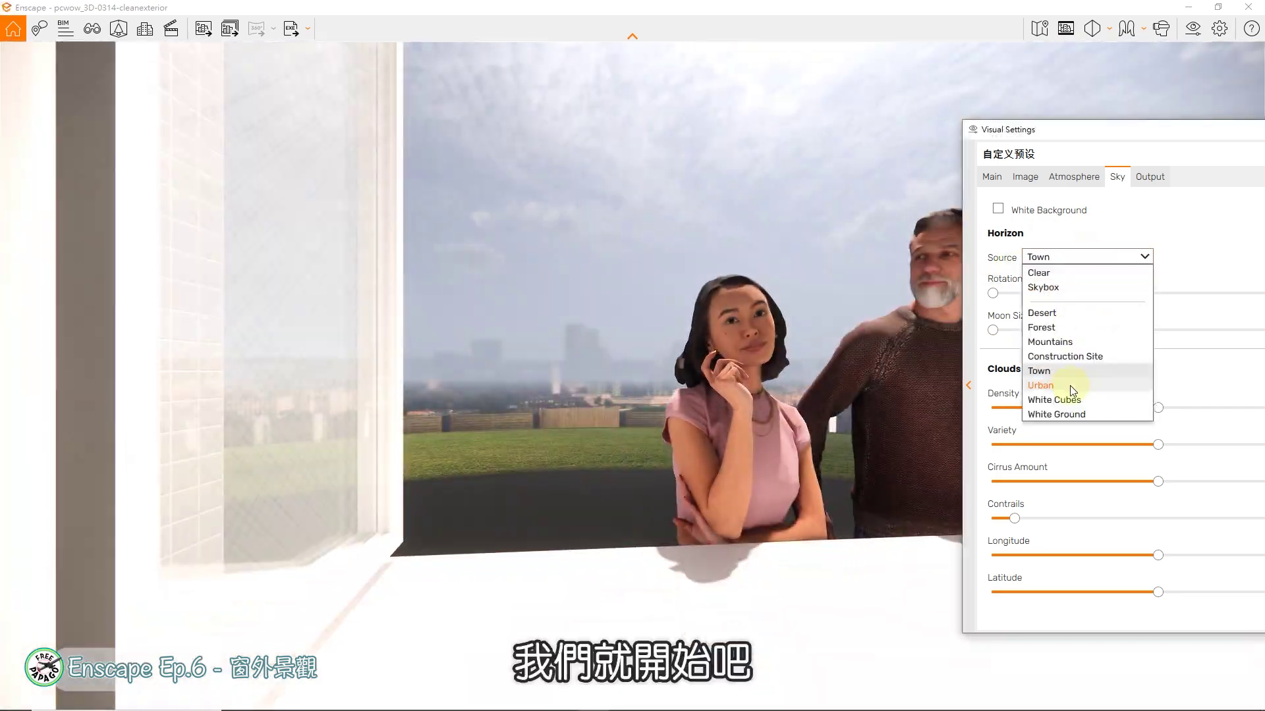
left_click(1070, 390)
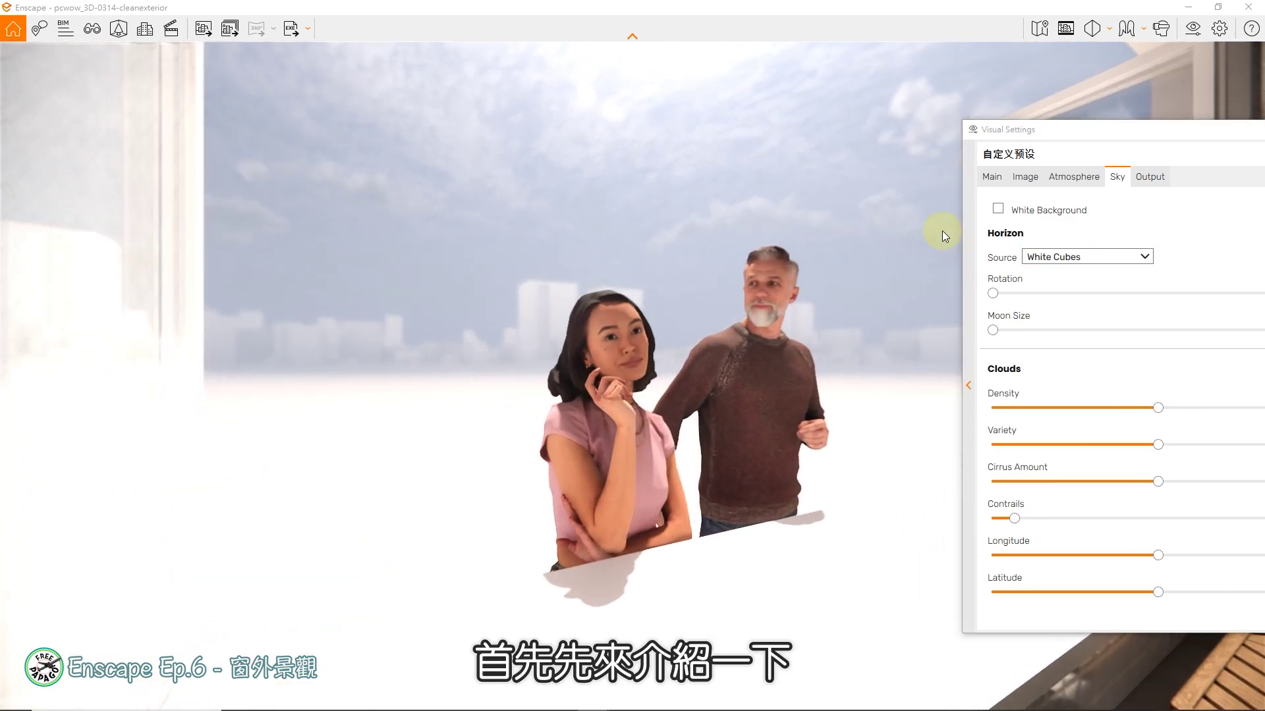
left_click(1090, 256)
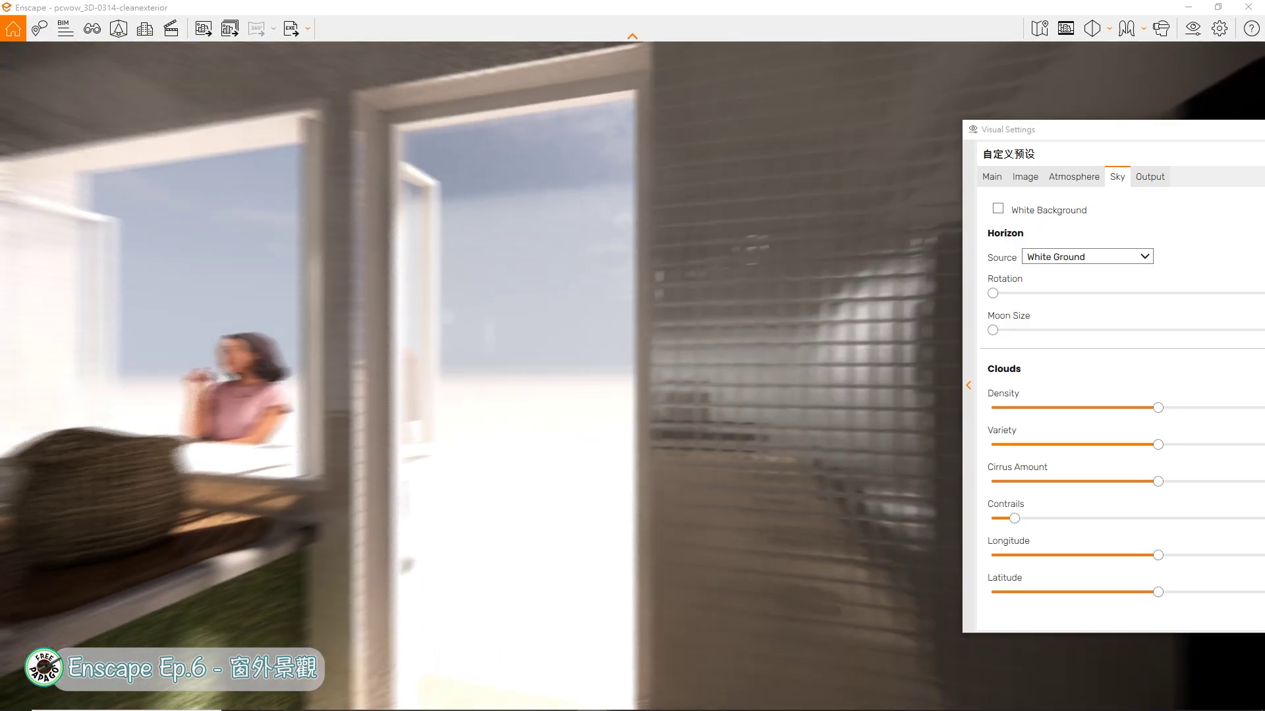
Close the Visual Settings window and bring the café's counter, window and glass door into view.
key("s")
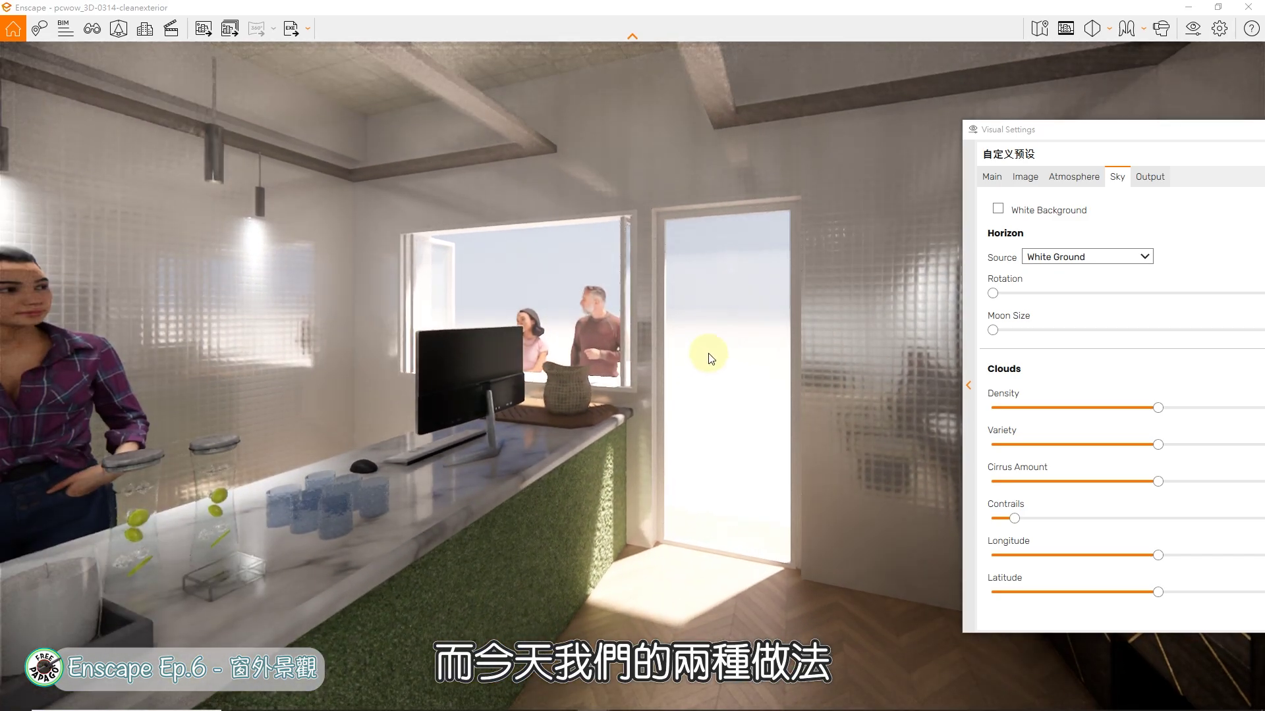
left_click_drag(1120, 147, 767, 175)
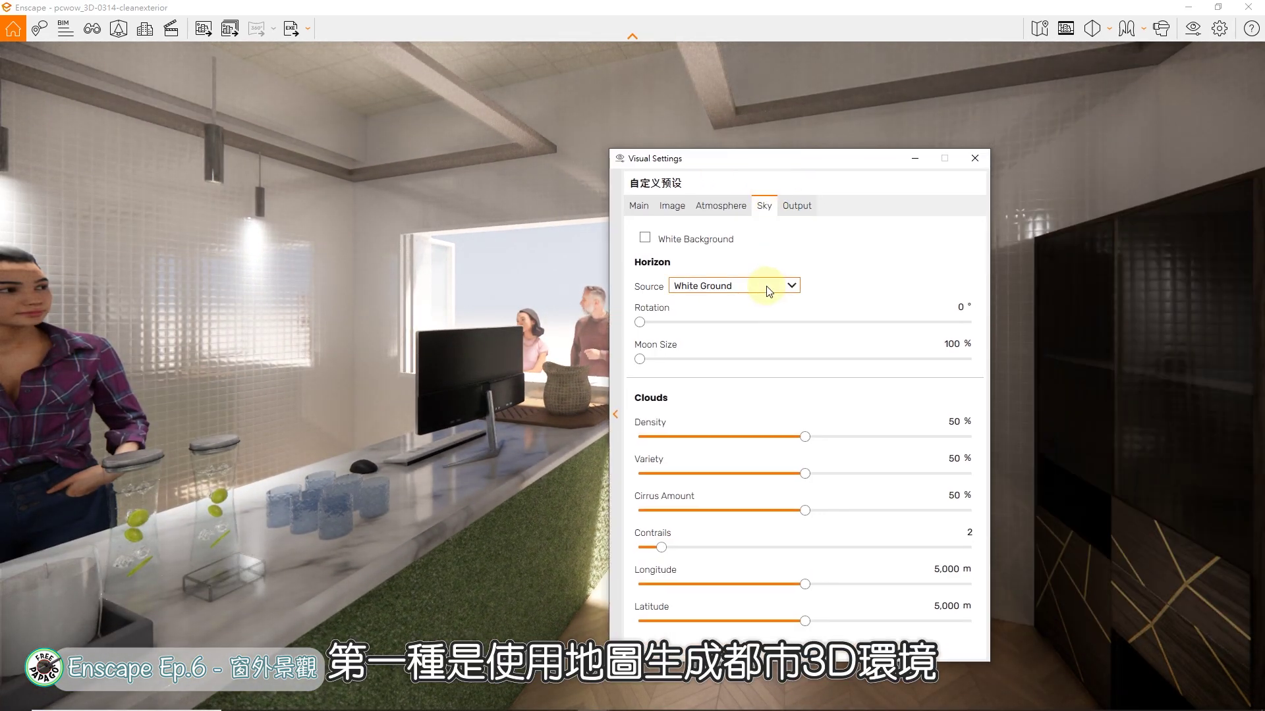
left_click(975, 157)
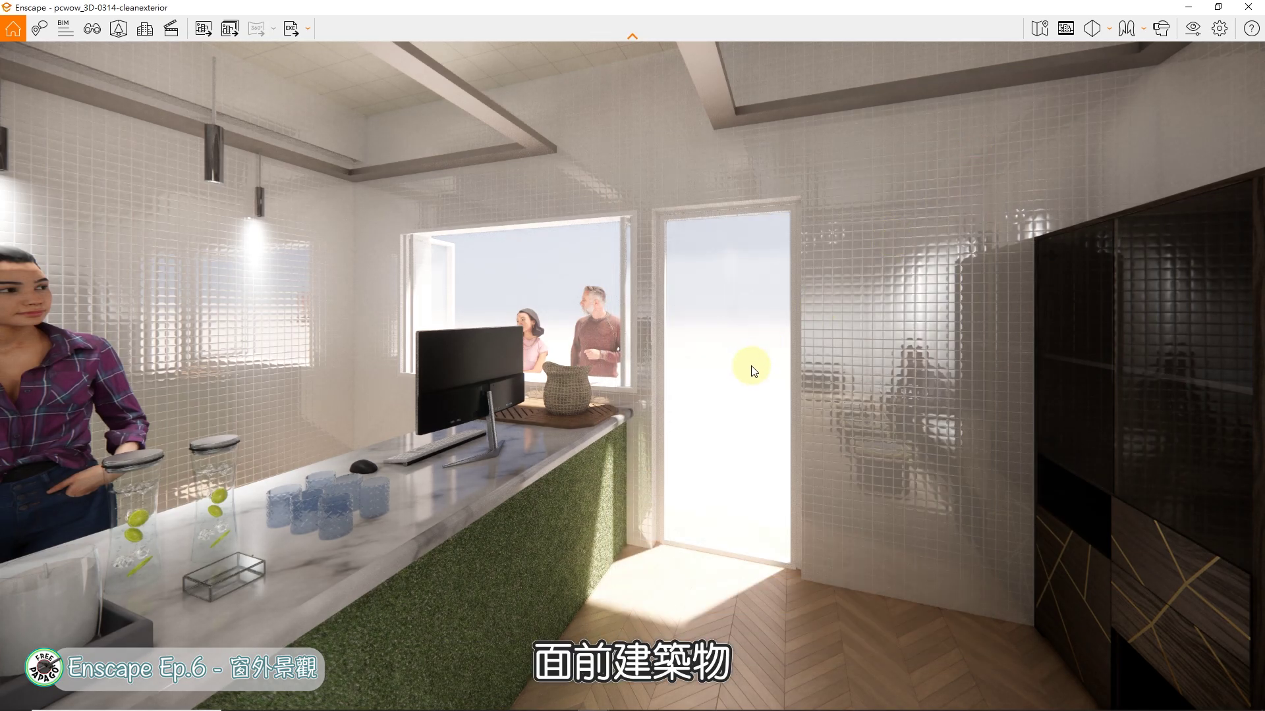
left_click_drag(751, 367, 665, 296)
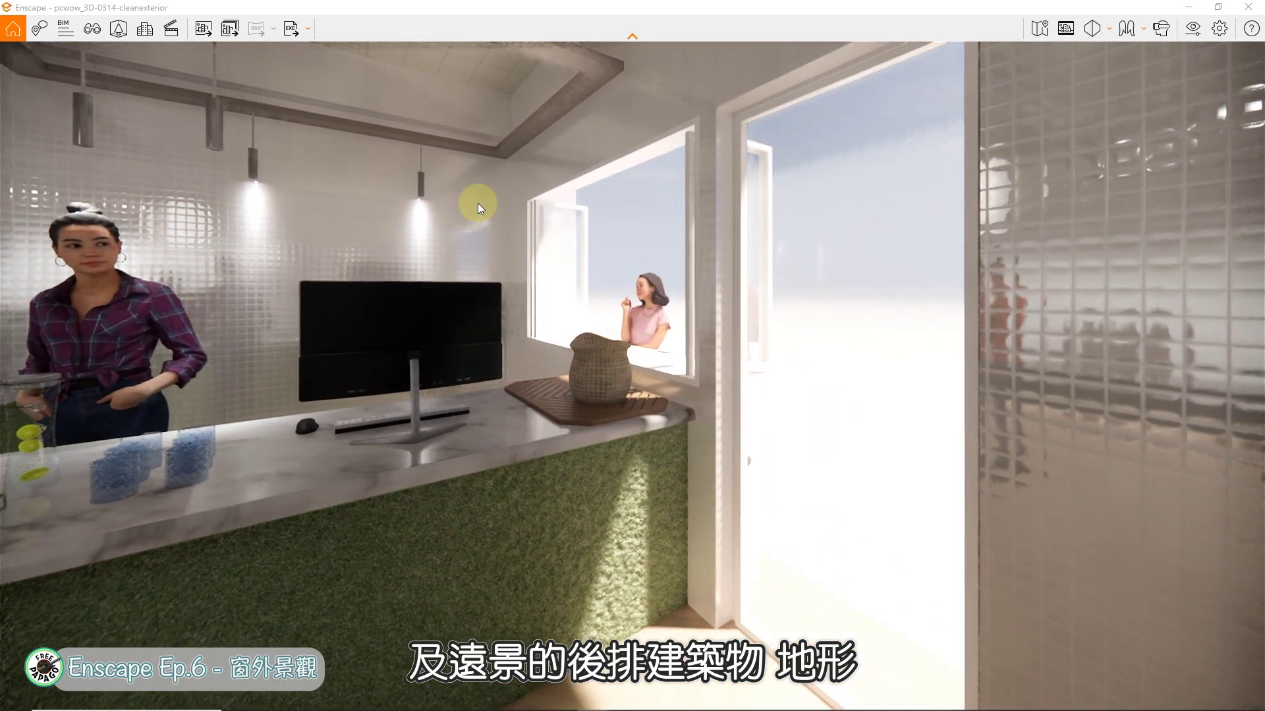
Start adding a site context and move the project marker slightly south on the import map.
left_click(146, 32)
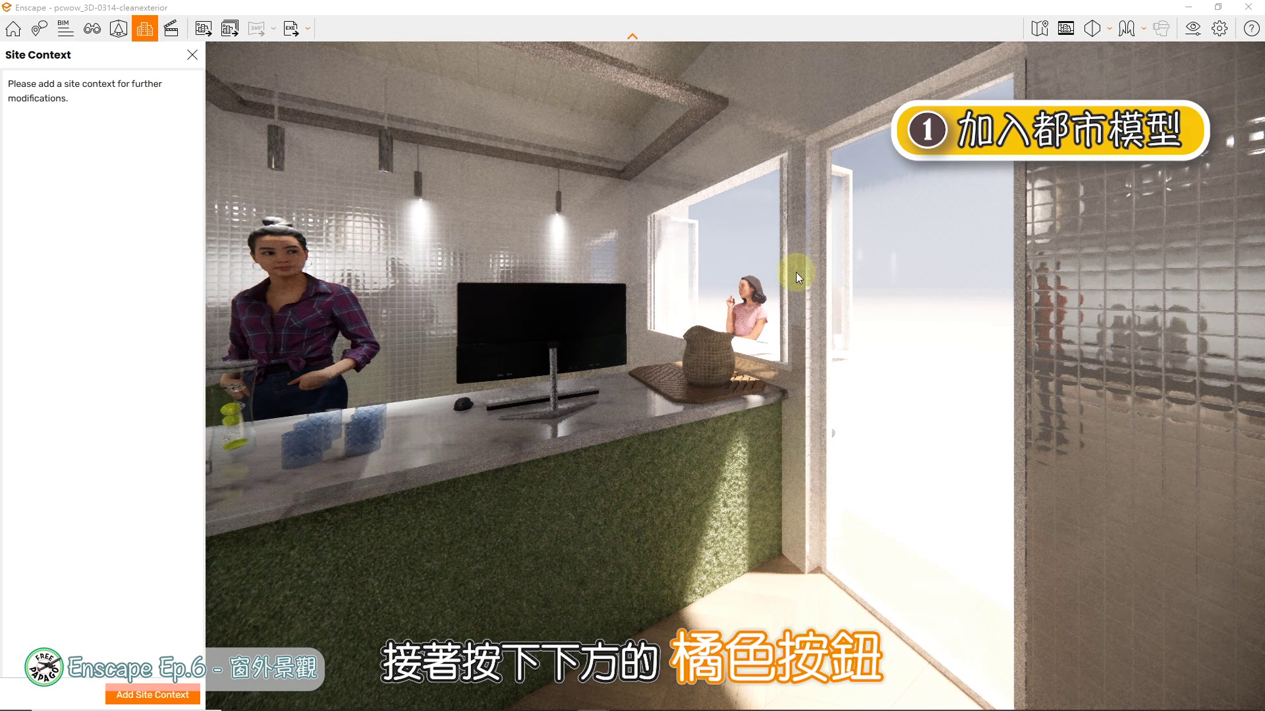
left_click(178, 695)
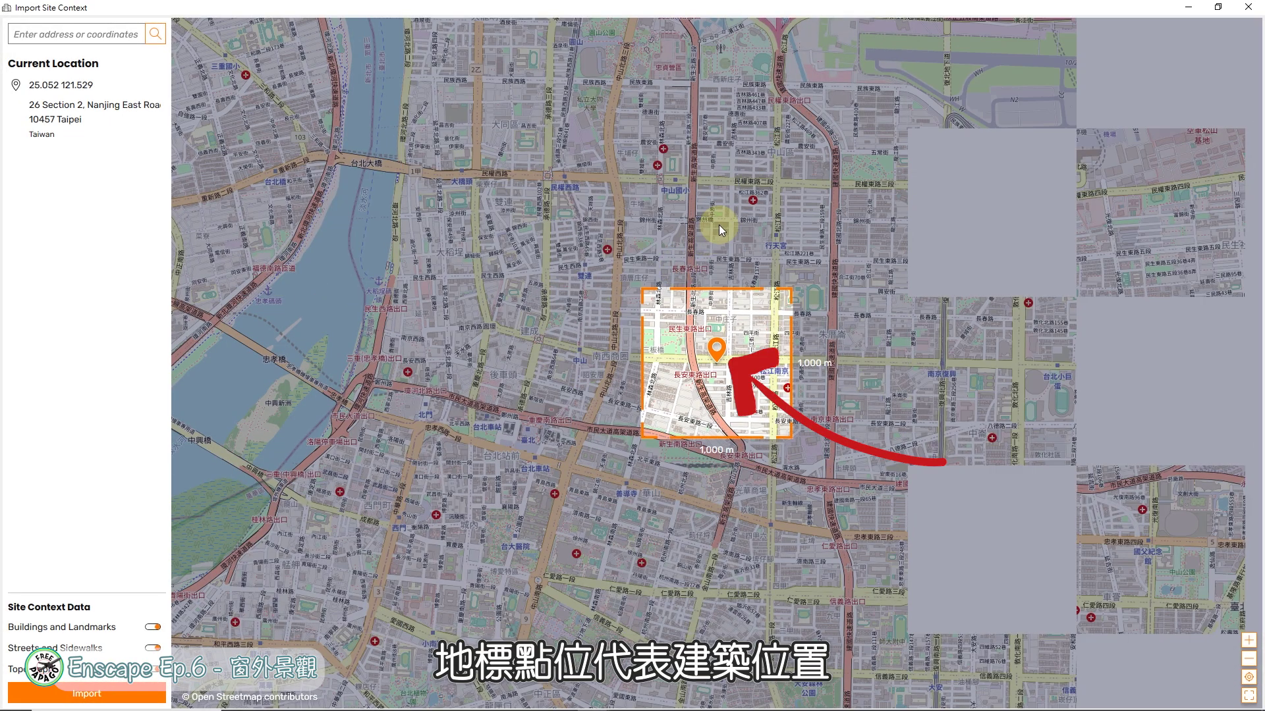
left_click_drag(718, 221, 711, 163)
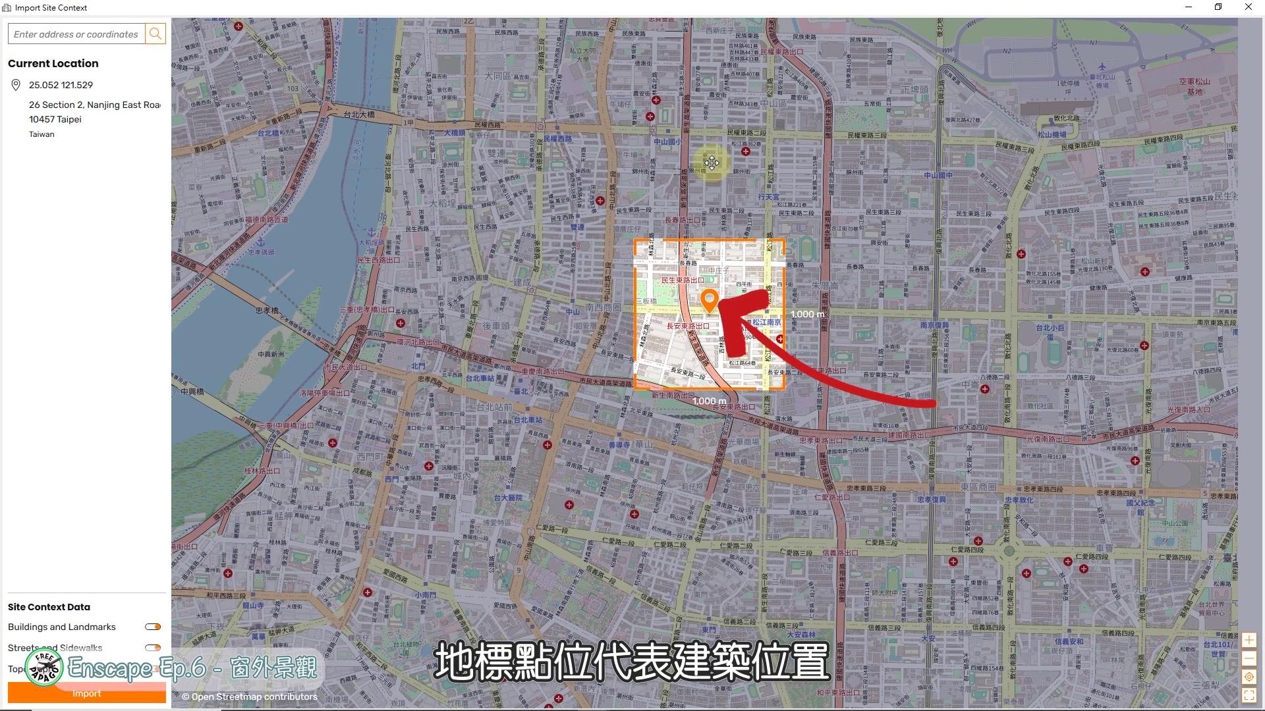
scroll(603, 362, "down", 1)
scroll(611, 370, "up", 2)
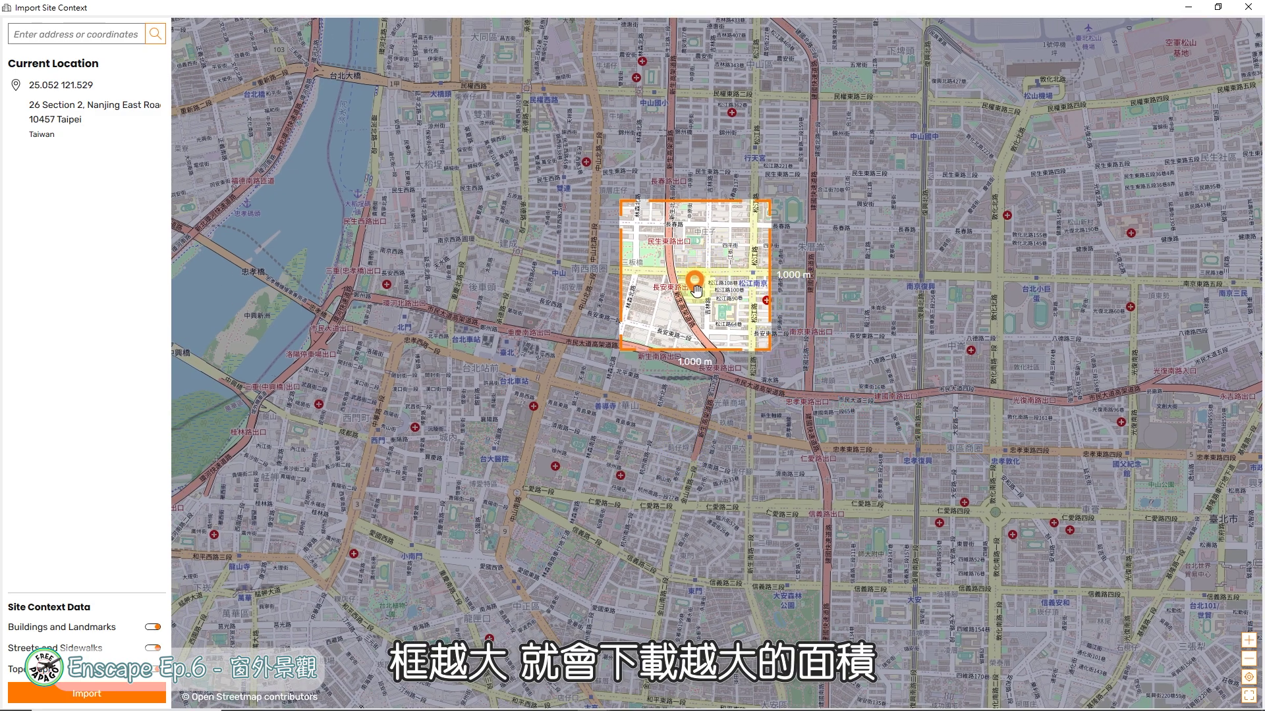
left_click_drag(697, 292, 695, 322)
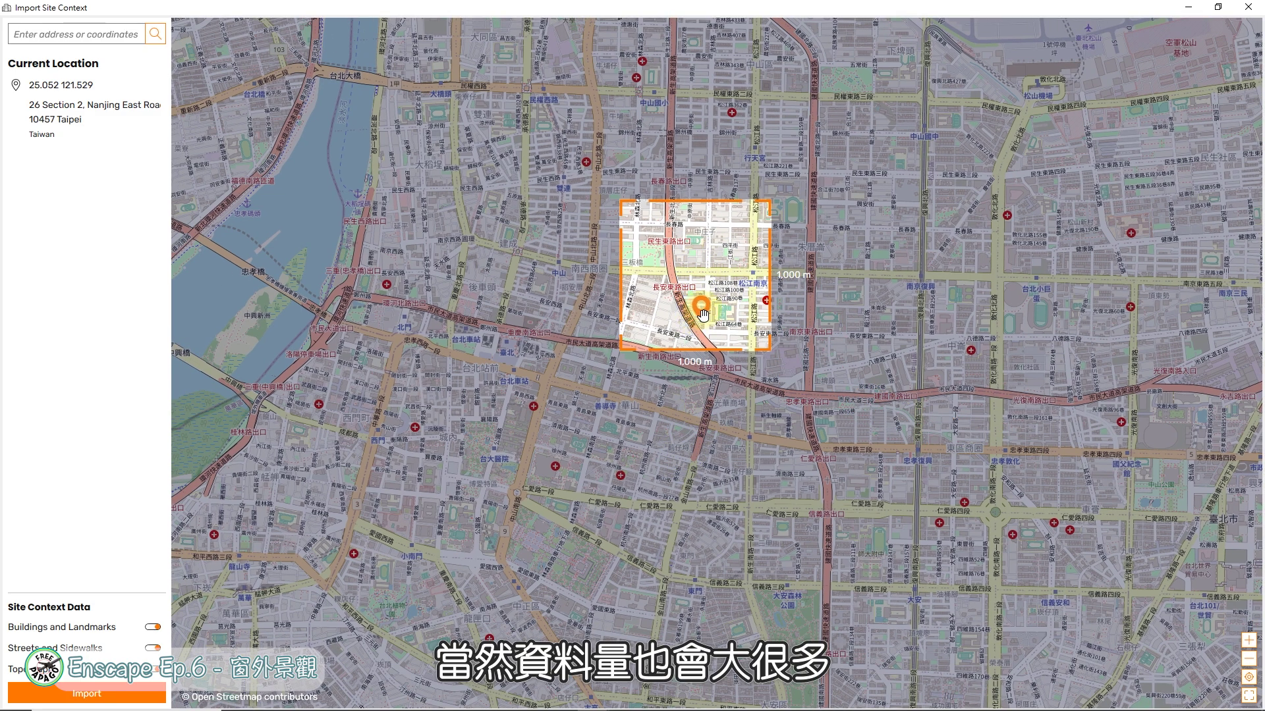
Extend the import area to the southeast and relocate the project marker to the northern edge of Daan Forest Park.
left_click_drag(845, 268, 772, 231)
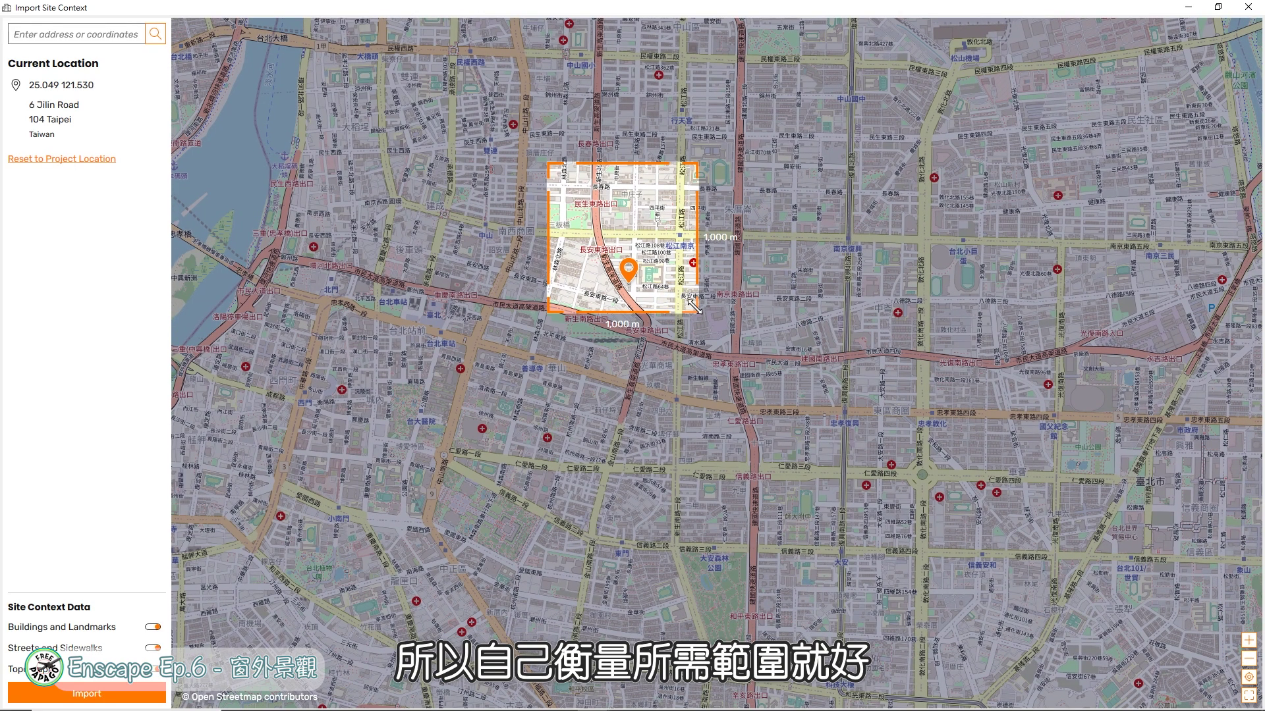
left_click_drag(694, 304, 836, 698)
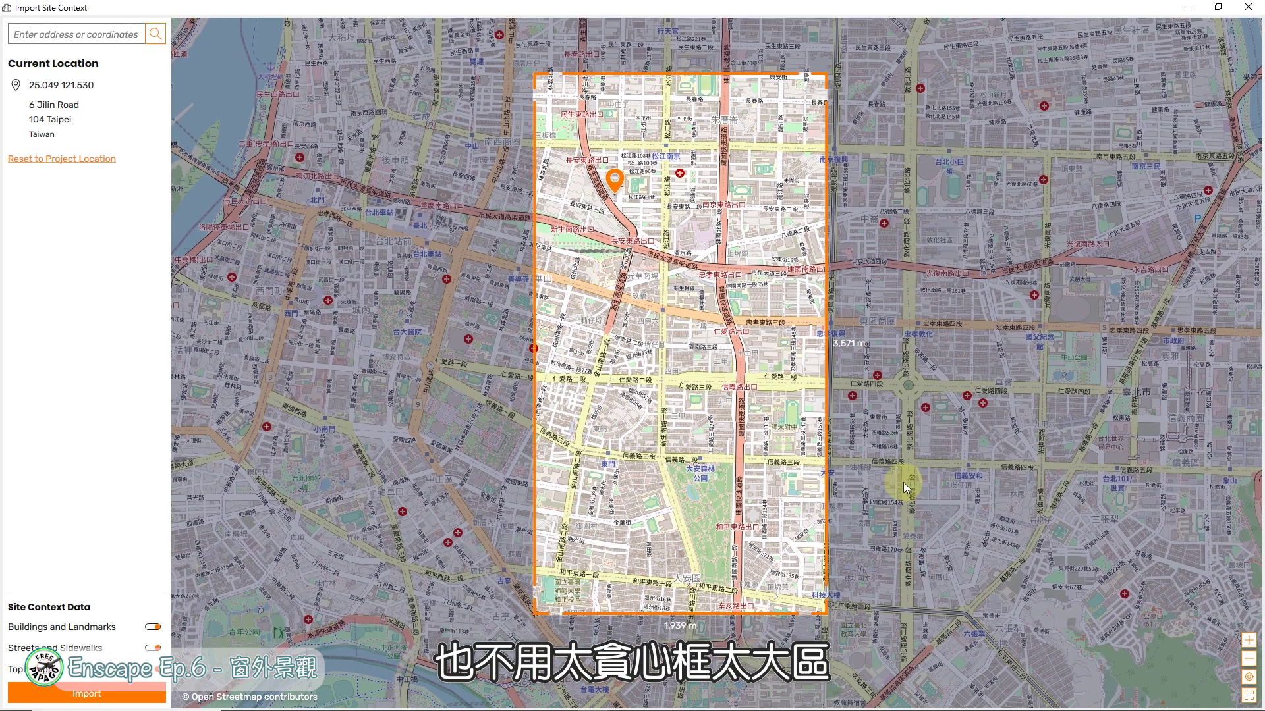
left_click_drag(534, 74, 601, 378)
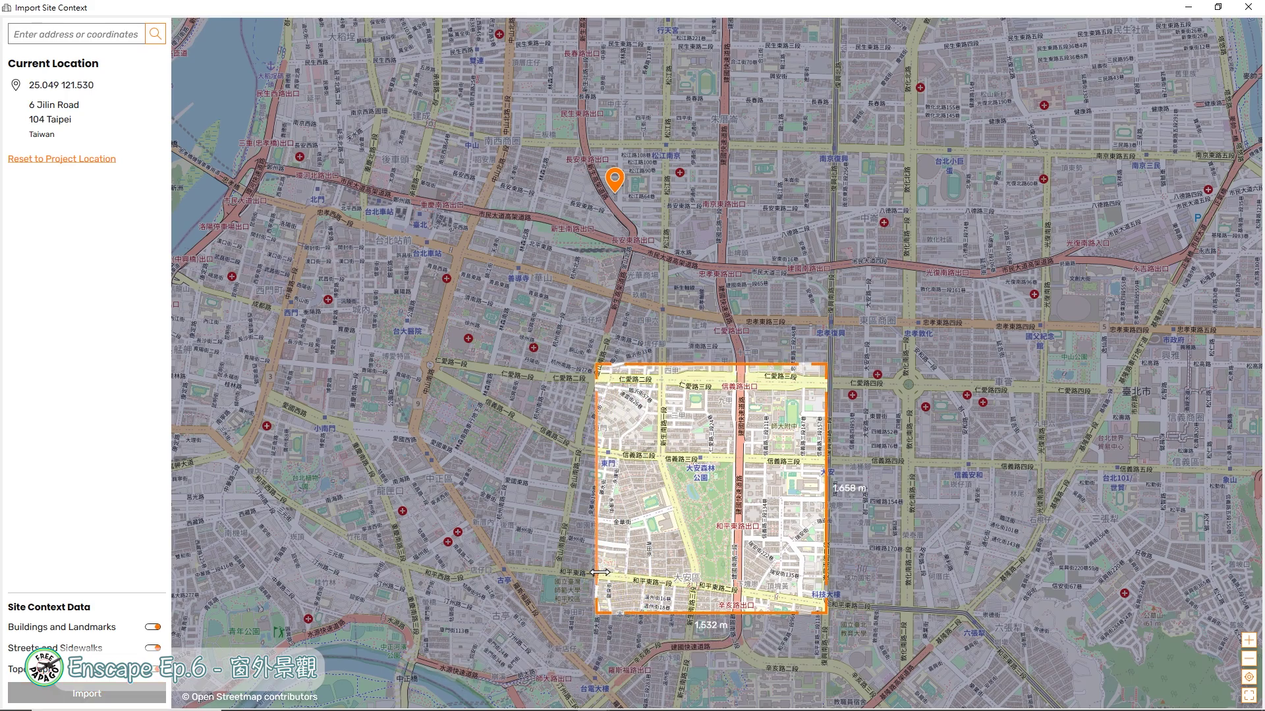
left_click_drag(599, 573, 565, 572)
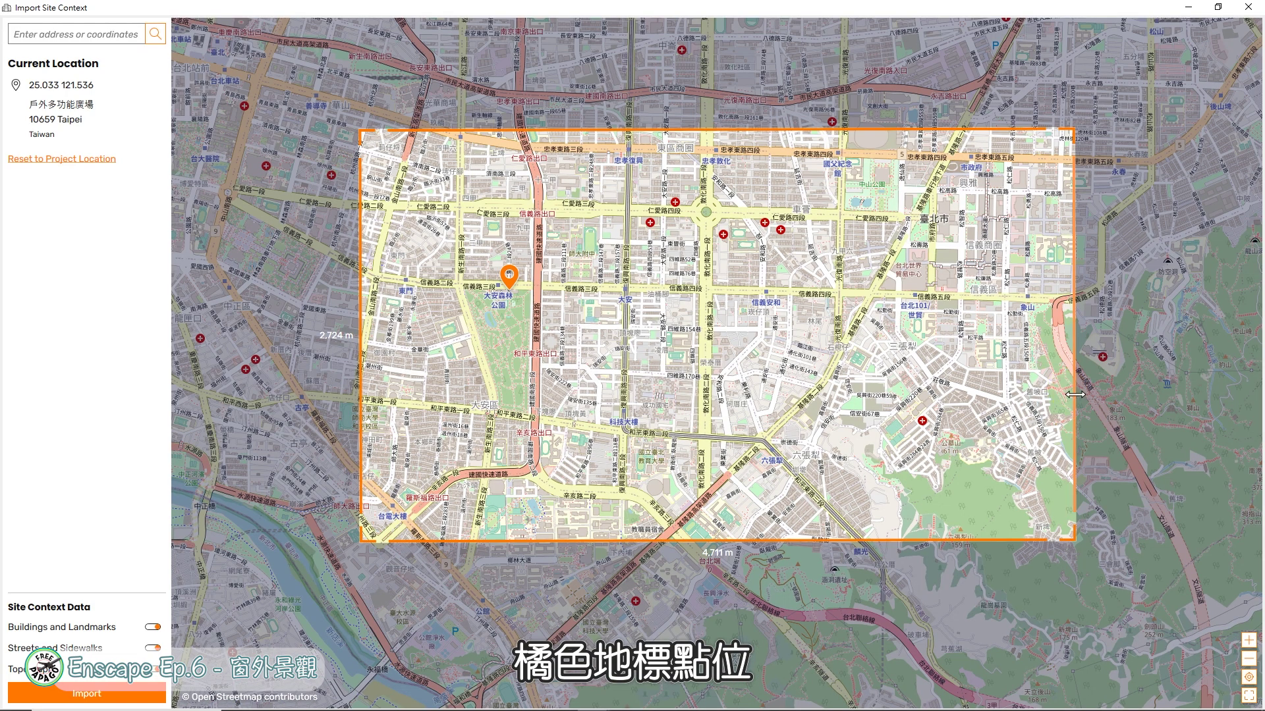
Shrink the import area around the marker to about 1,601 by 1,719 m and import the site context.
left_click_drag(1075, 381, 690, 381)
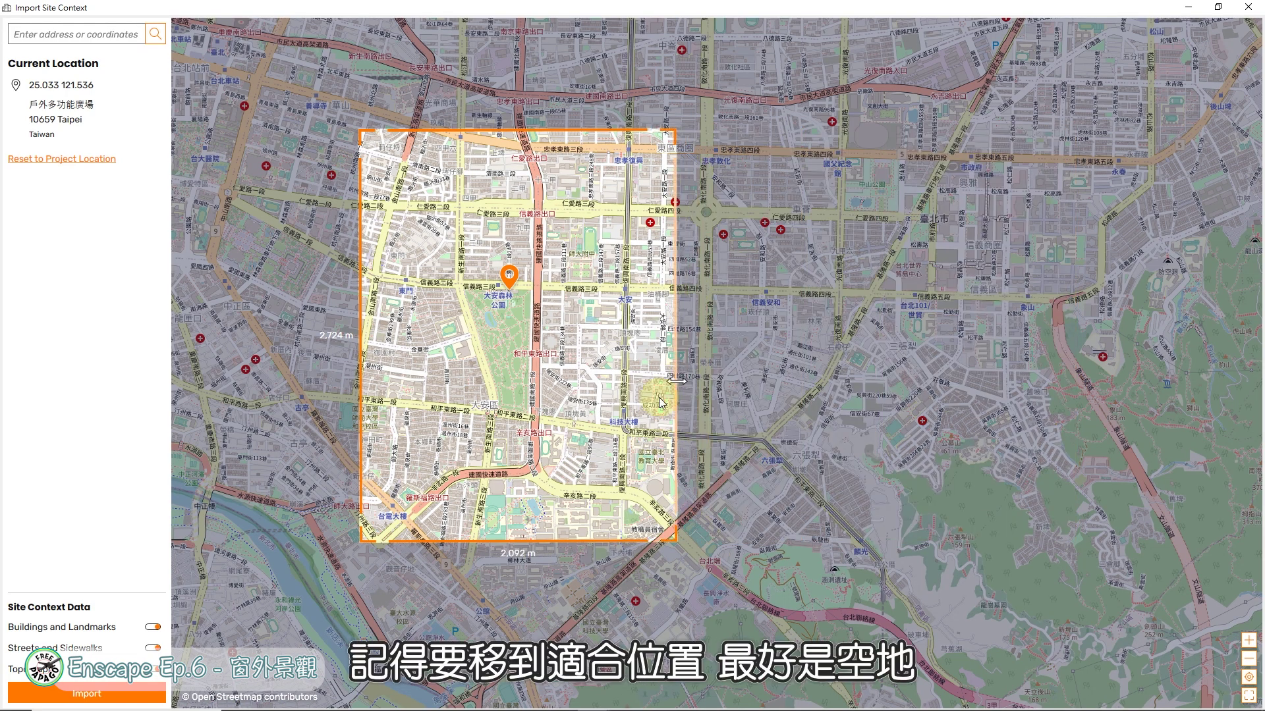
left_click_drag(367, 132, 351, 193)
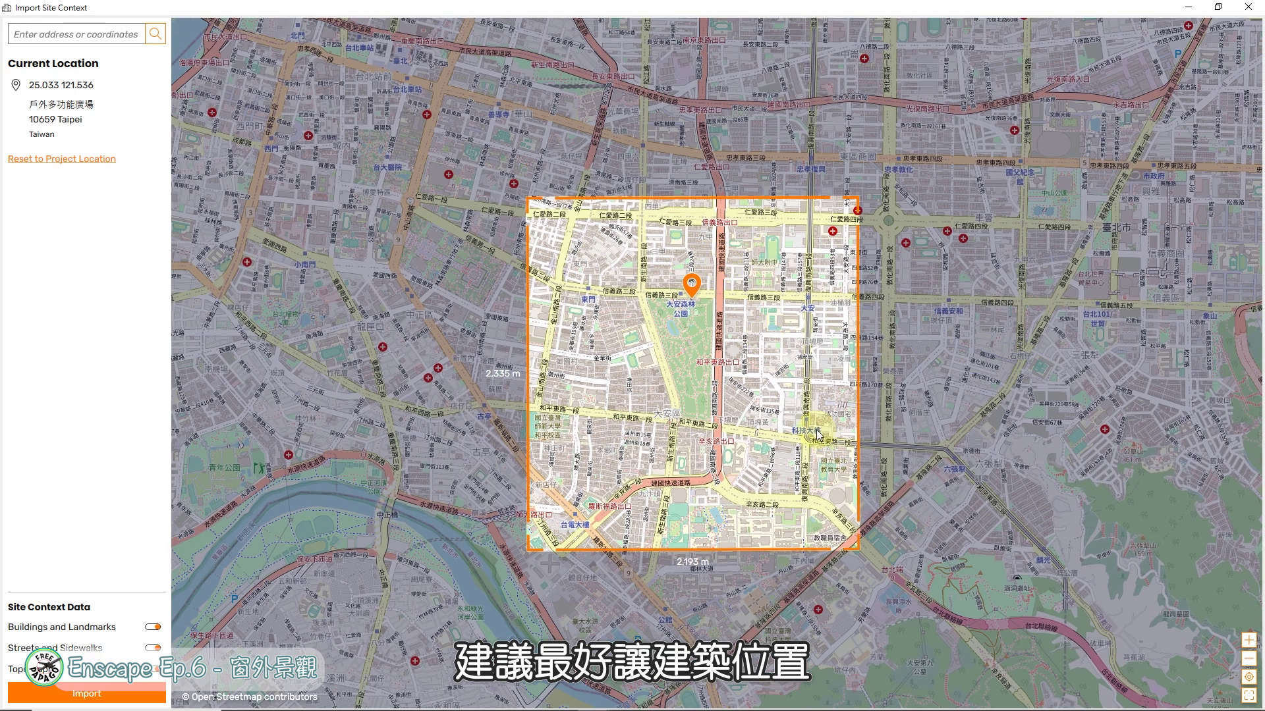
left_click_drag(856, 548, 798, 453)
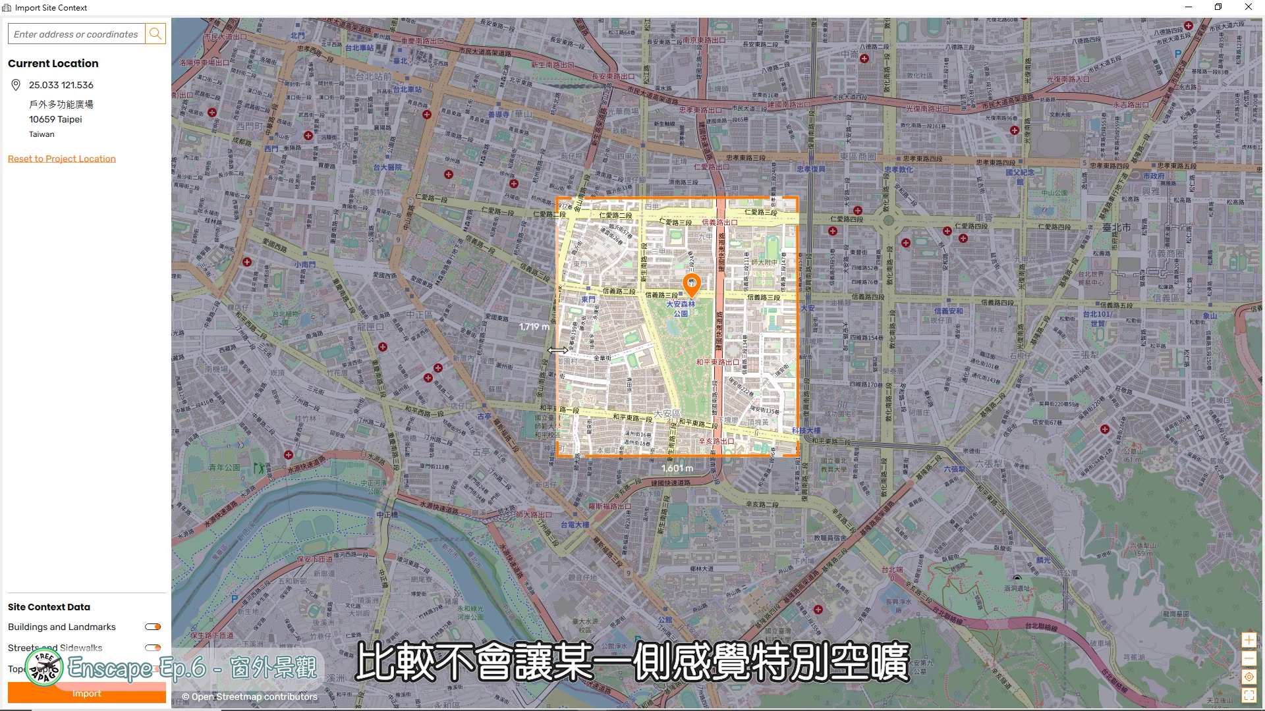
left_click(101, 696)
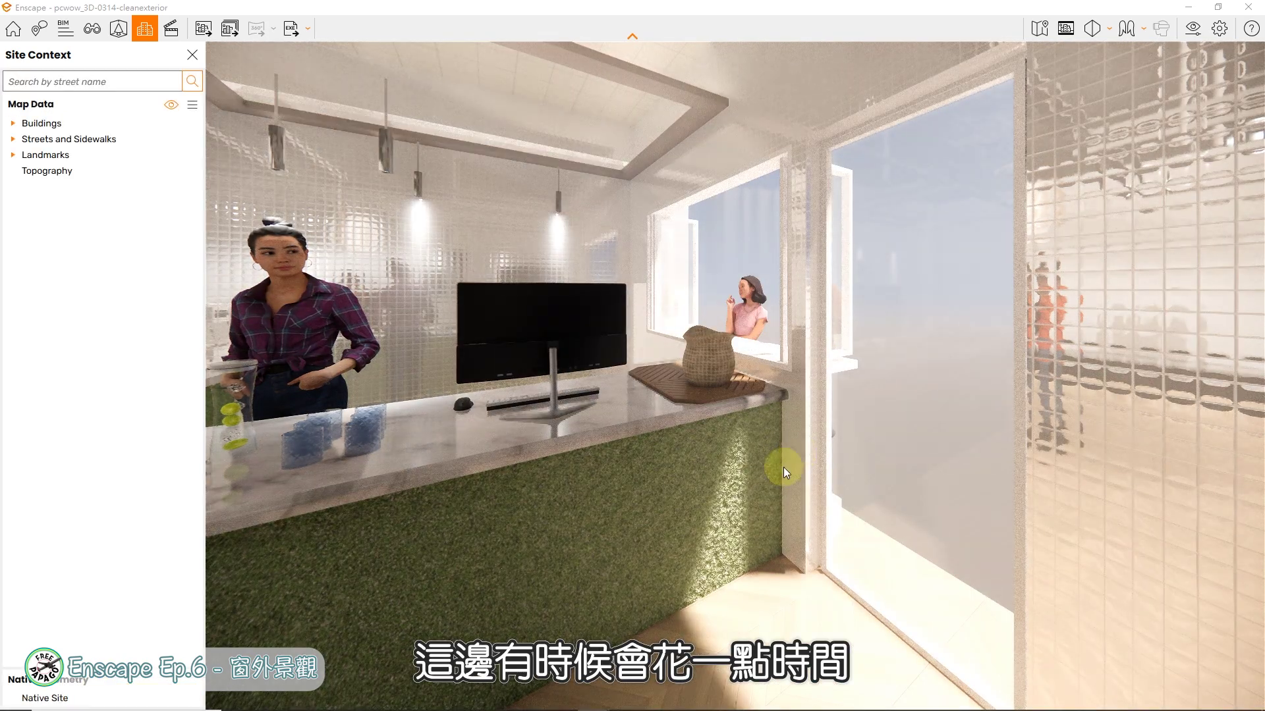
Examine the imported streets and buildings around the café from outside and above.
left_click_drag(783, 473, 1030, 473)
key("a")
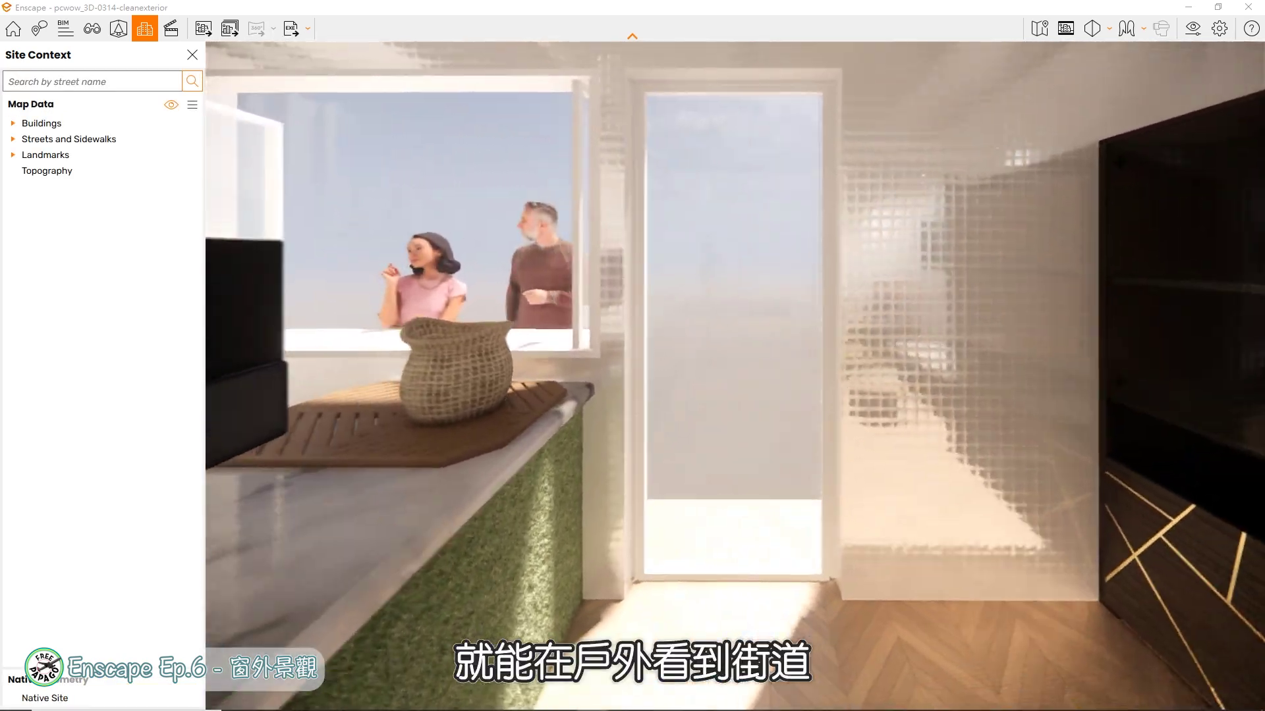
key("w")
key("w")
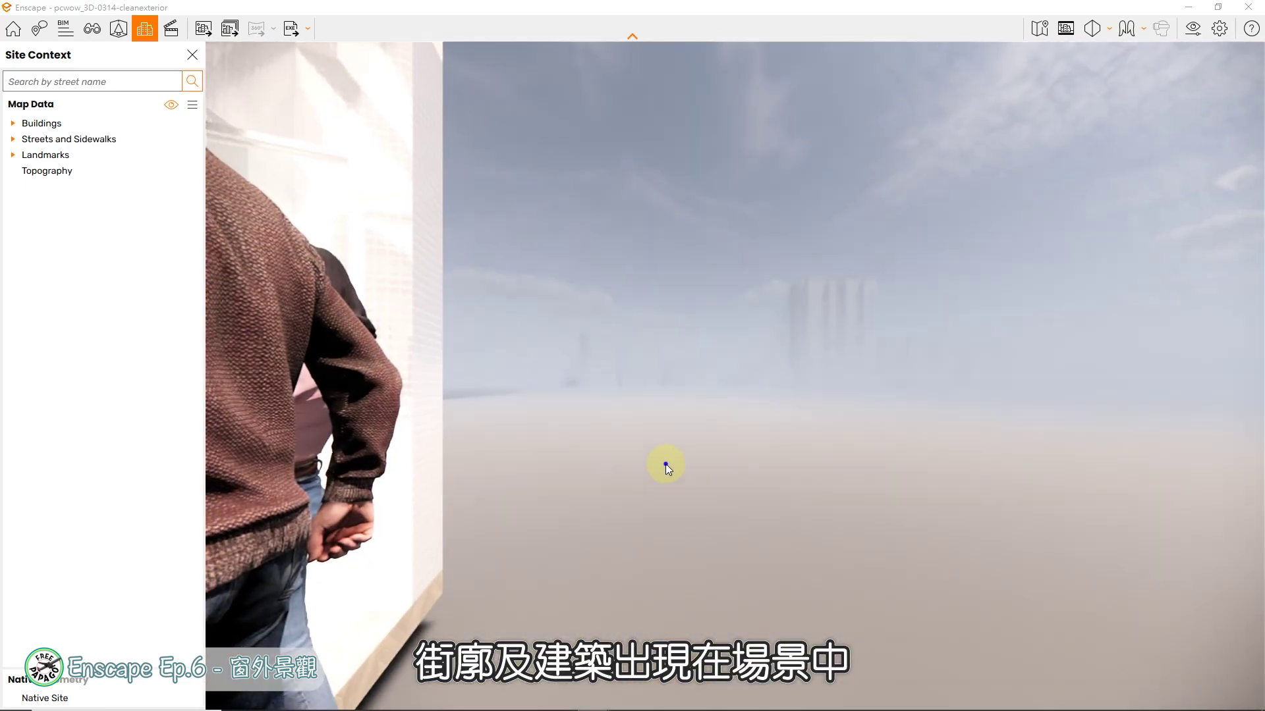
right_click_drag(666, 464, 830, 464, "shift")
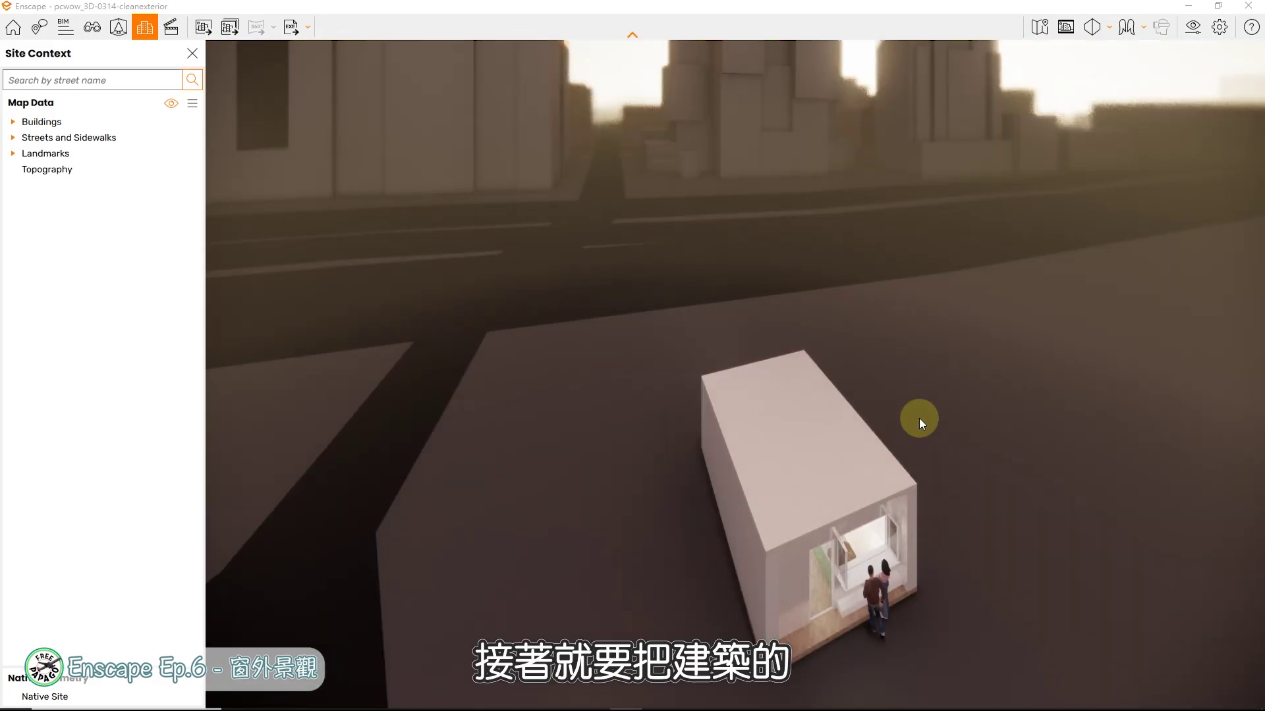
mouse_move(918, 419)
right_mouse_down()
mouse_move(981, 395)
mouse_move(906, 437)
right_mouse_up()
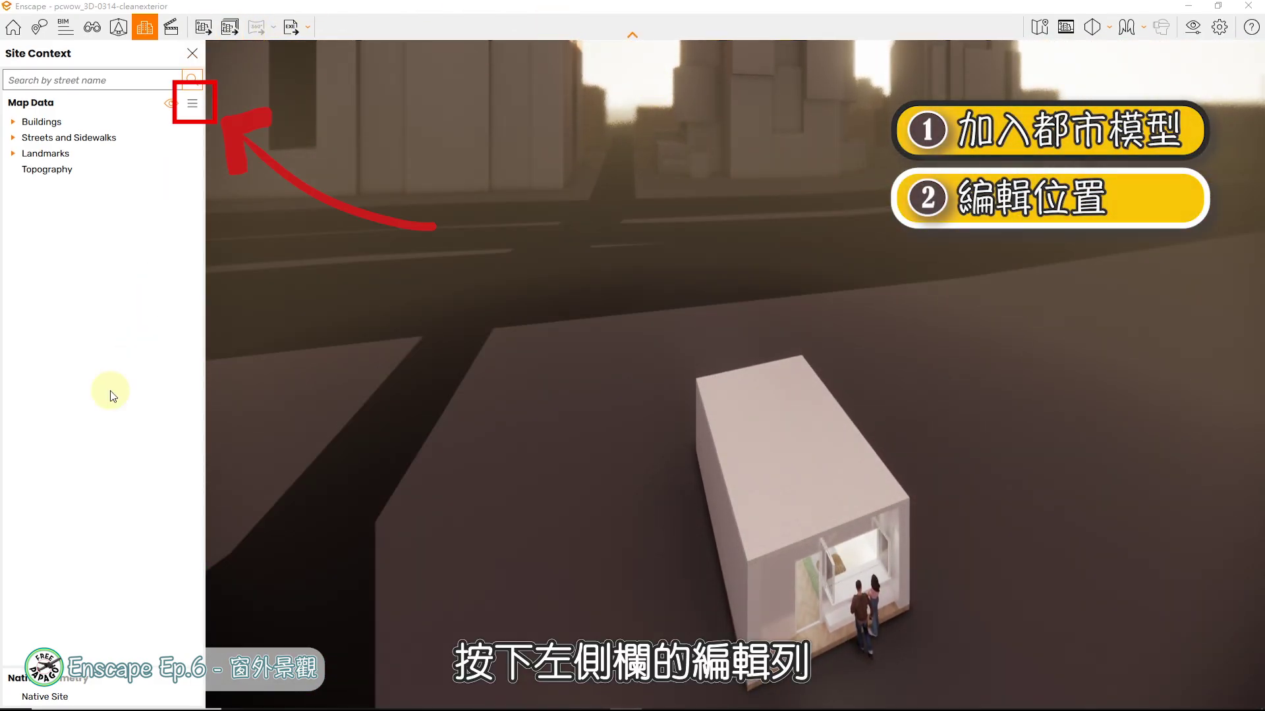
Open the site context for editing and set its rotation relative to the café to 180°.
left_click(192, 104)
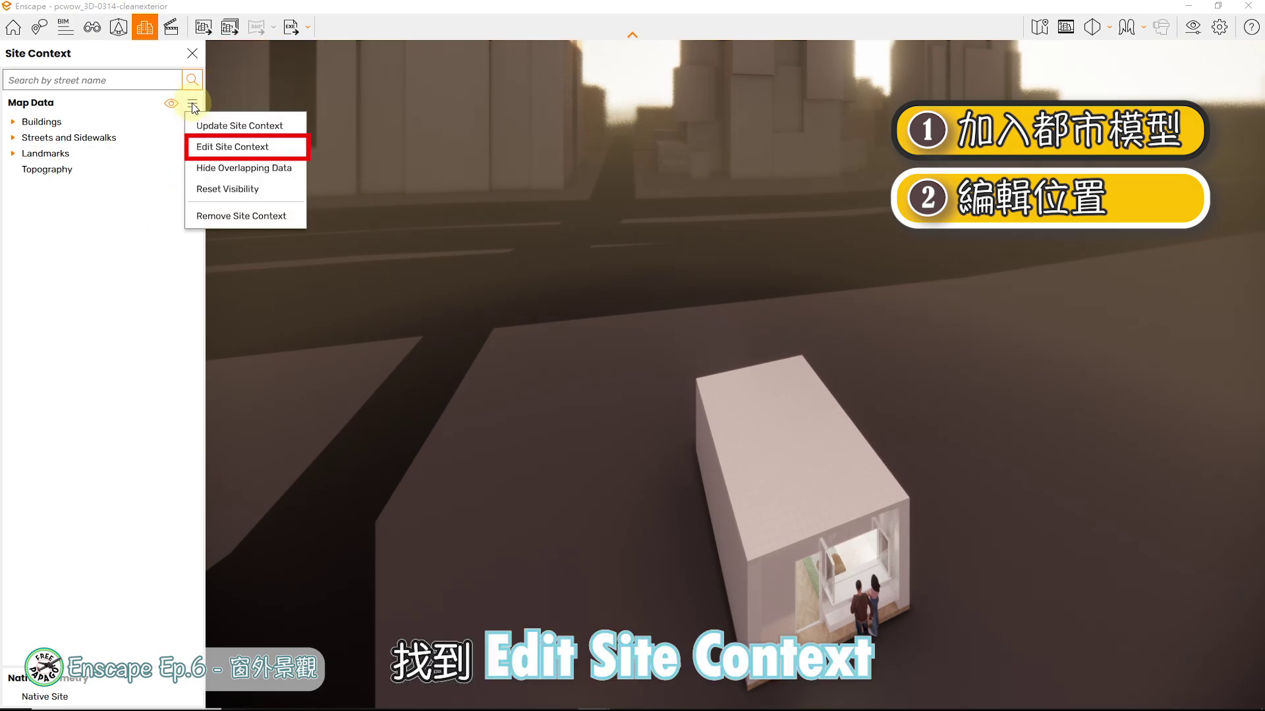
left_click(280, 148)
left_click_drag(395, 318, 425, 336)
mouse_move(522, 348)
right_mouse_down()
mouse_move(355, 347)
mouse_move(508, 350)
right_mouse_up()
scroll(512, 359, "down", 3)
mouse_move(646, 552)
left_mouse_down()
mouse_move(626, 503)
mouse_move(646, 582)
mouse_move(652, 559)
left_mouse_up()
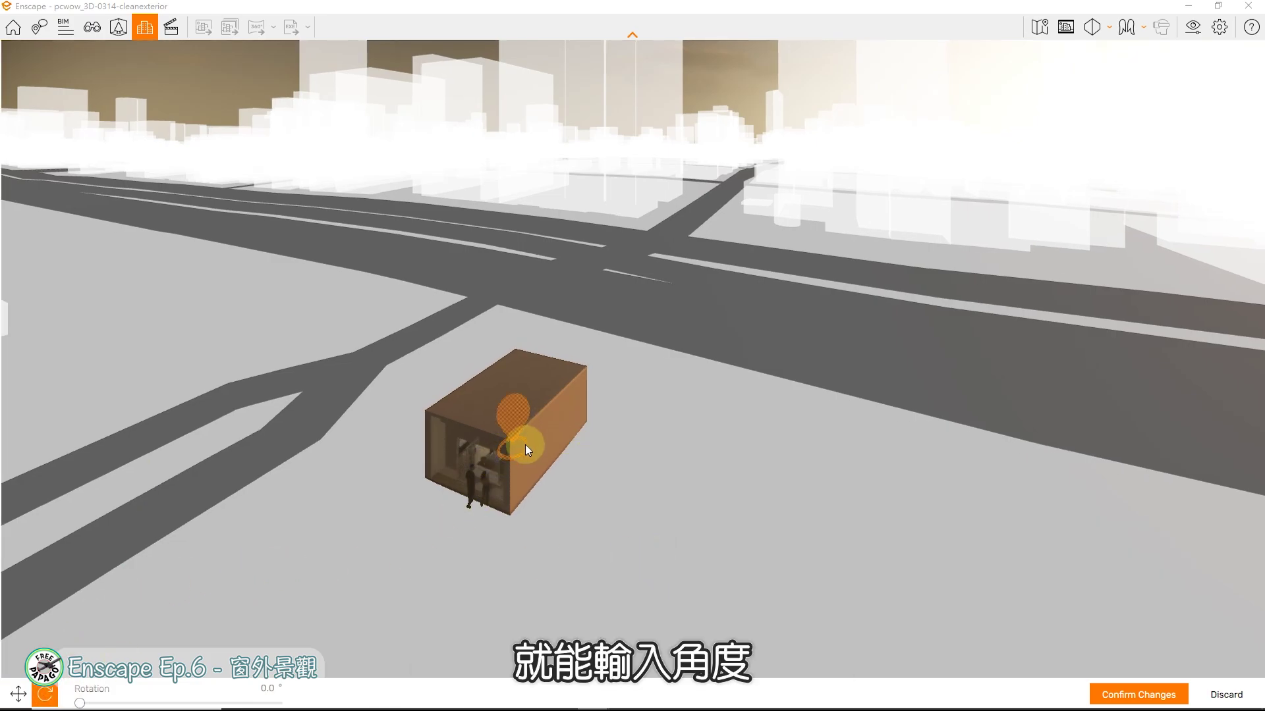
left_click(267, 690)
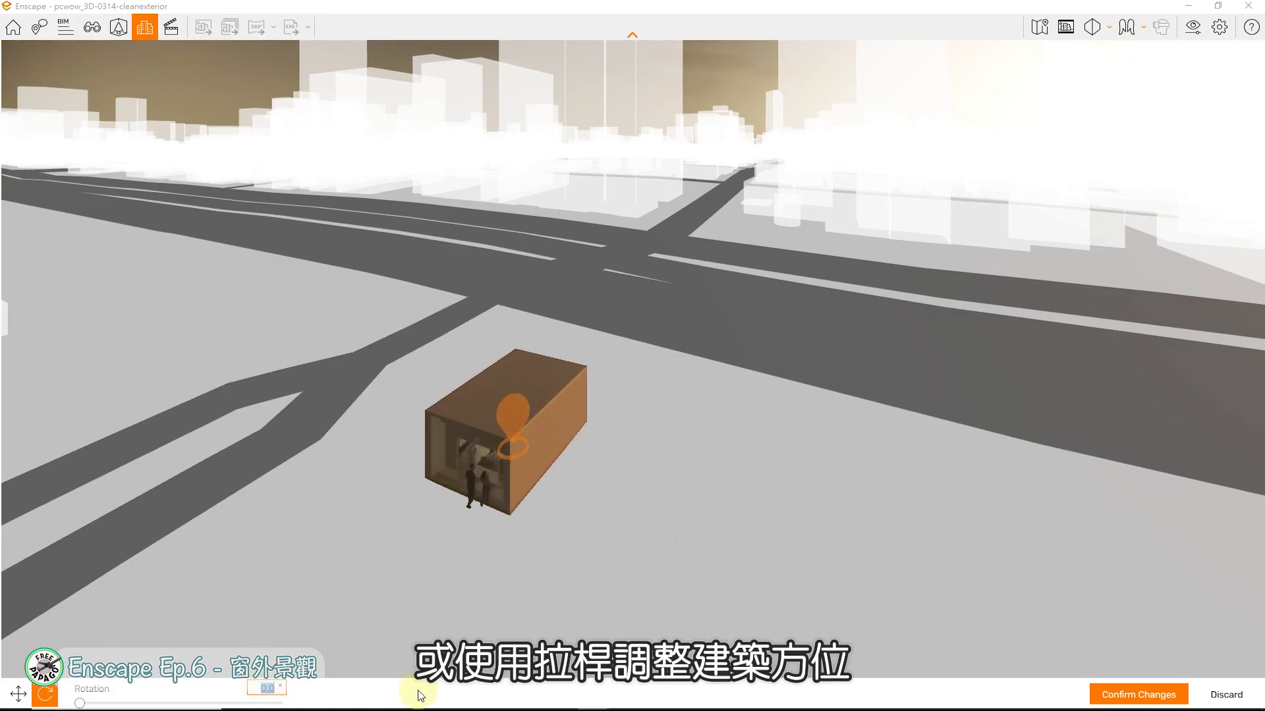
key("Return")
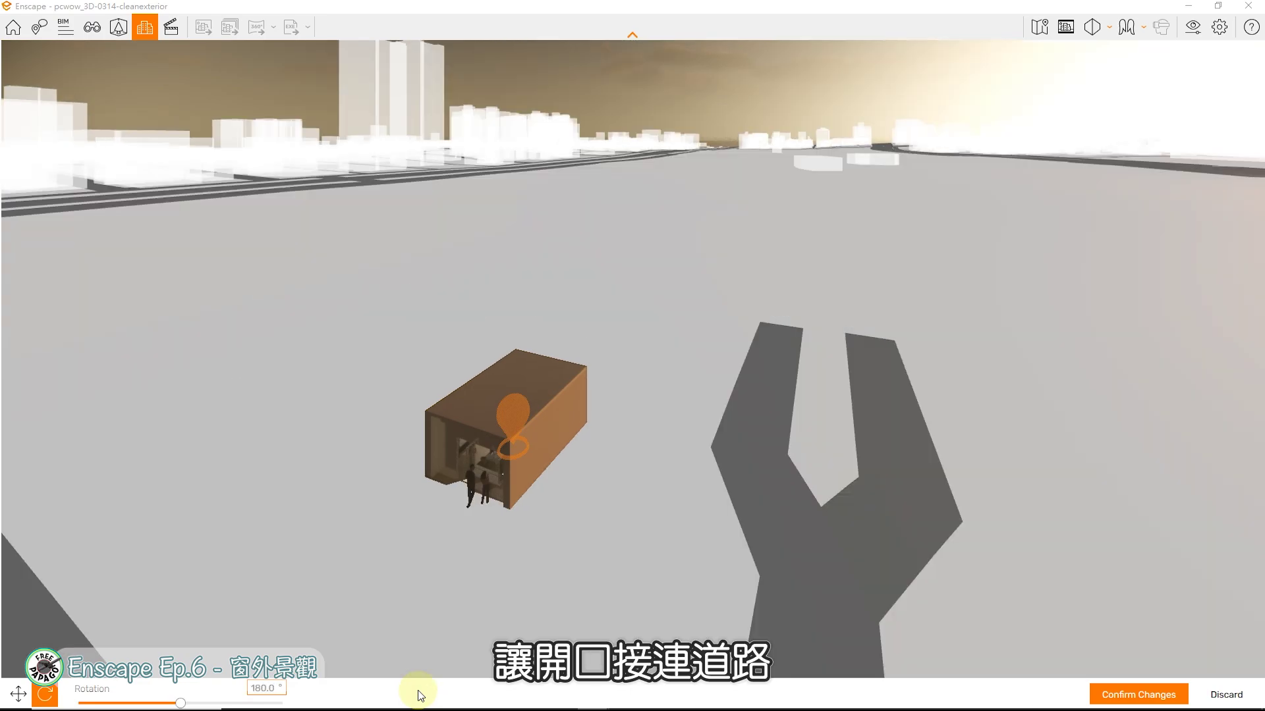
Fine-tune the site context rotation to 178.8° so the café's opening faces the road, and confirm the changes.
left_click_drag(681, 373, 858, 483)
right_click_drag(858, 483, 1120, 483)
scroll(791, 373, "up", 4)
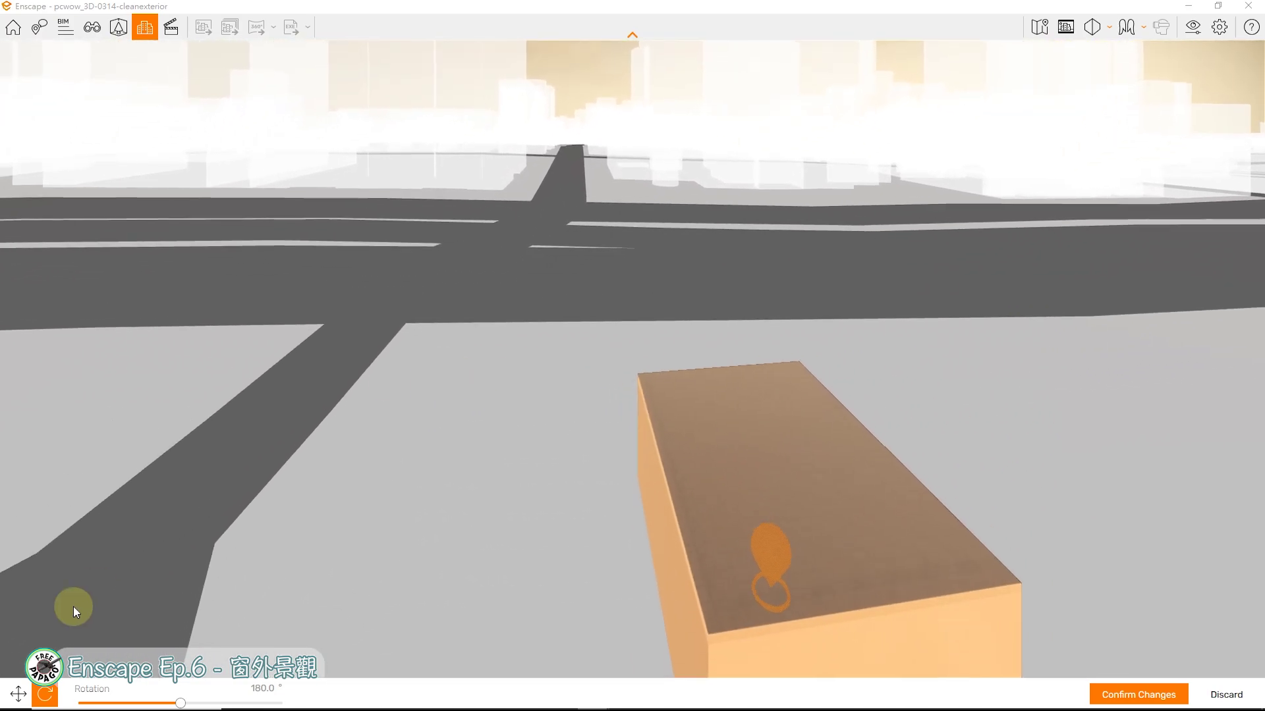
left_click_drag(183, 702, 179, 700)
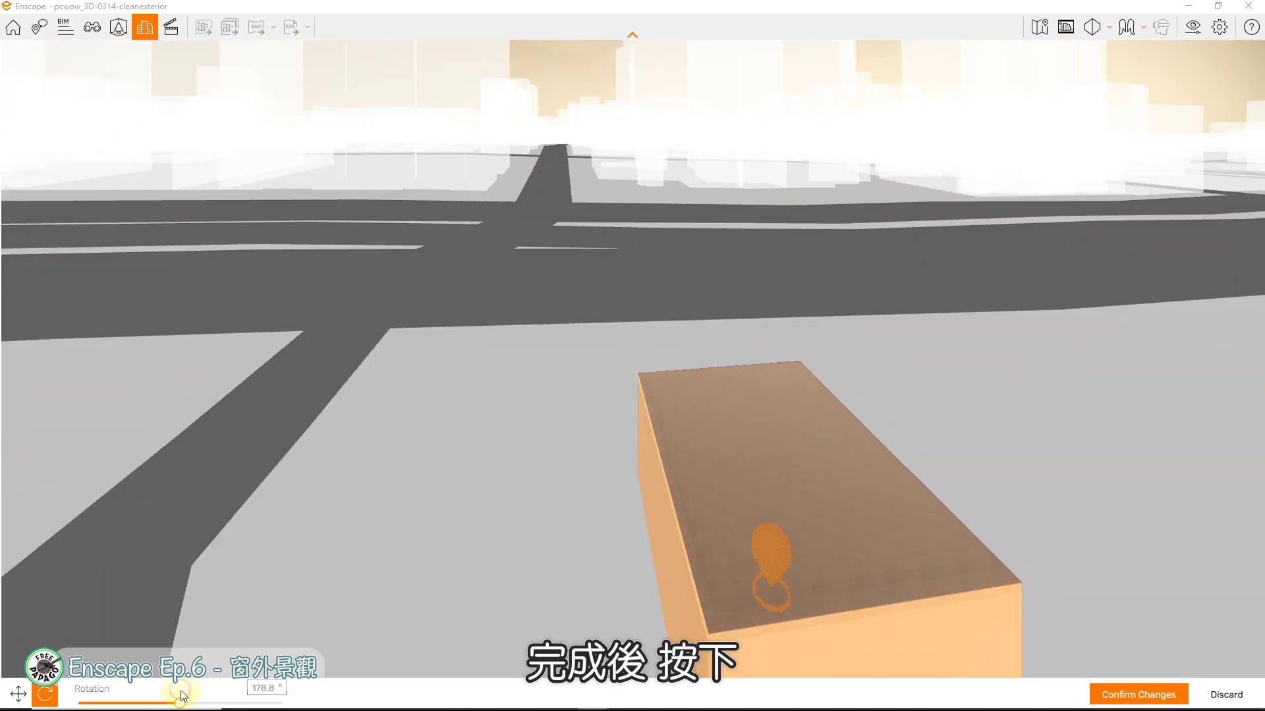
left_click(1163, 696)
Move through the café to the serving window and shift the time of day to about 15:24.
scroll(816, 354, "up", 10)
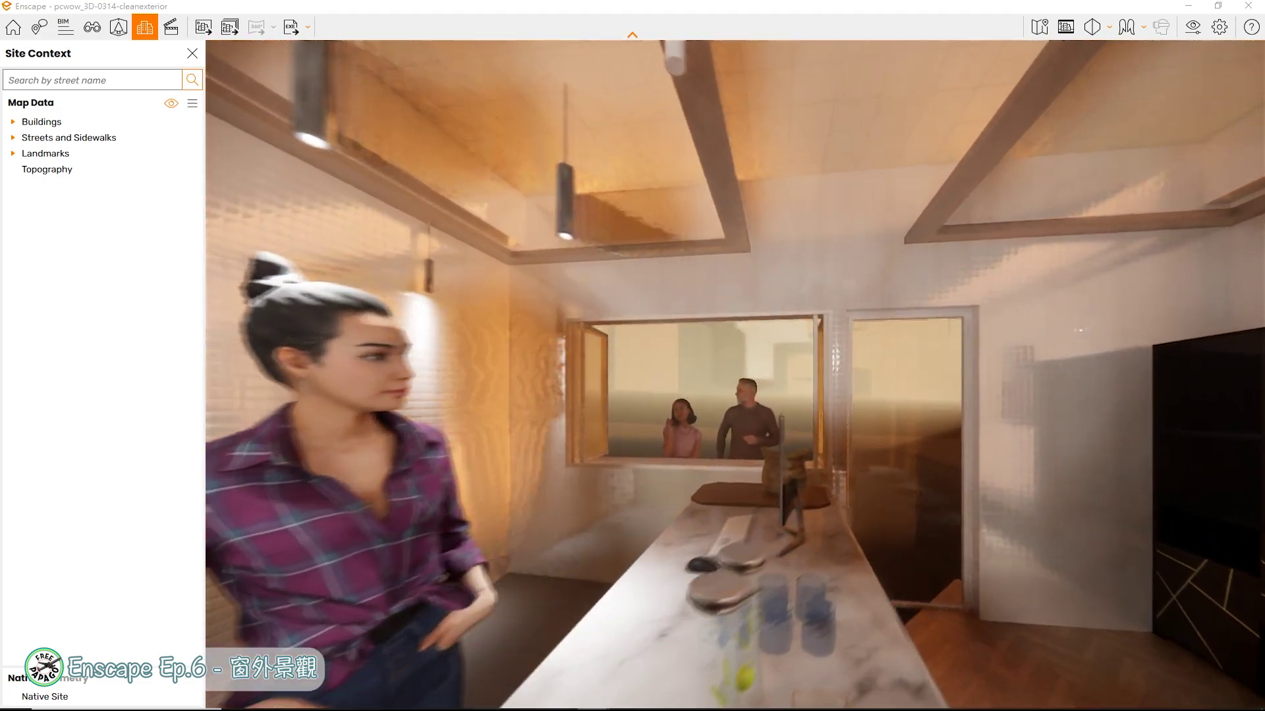
key("w")
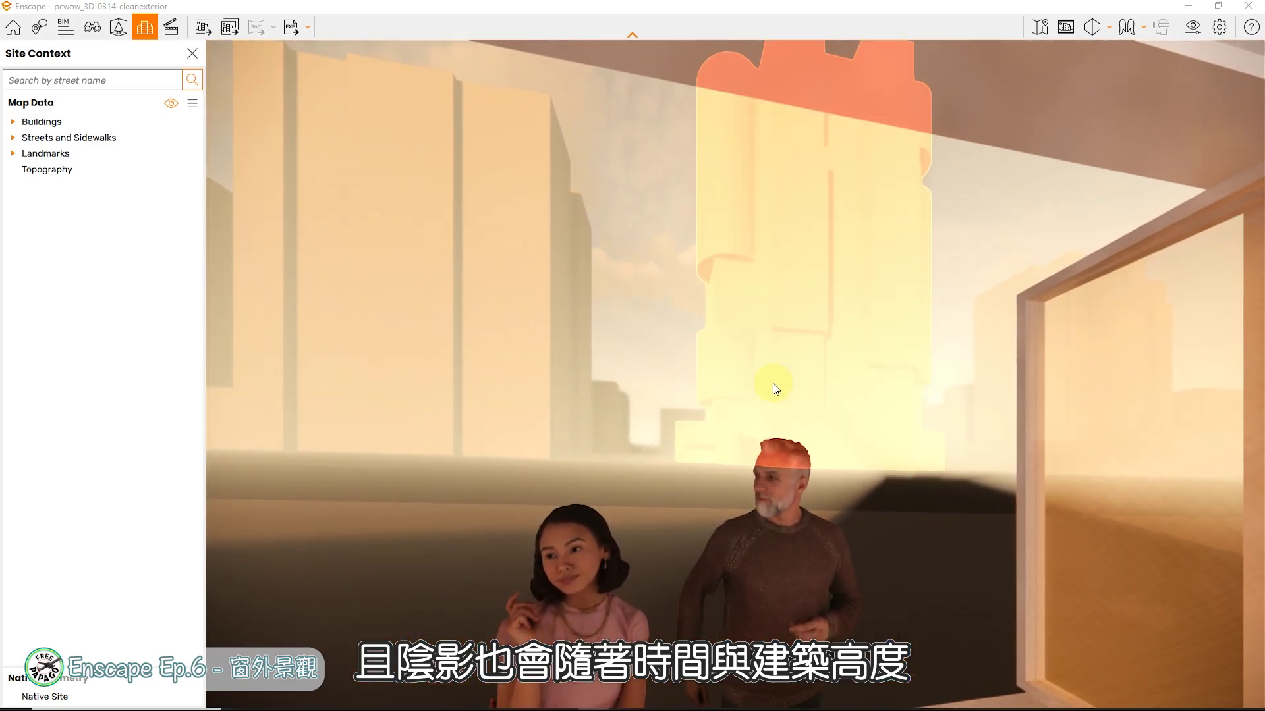
right_click_drag(774, 384, 734, 384, "shift")
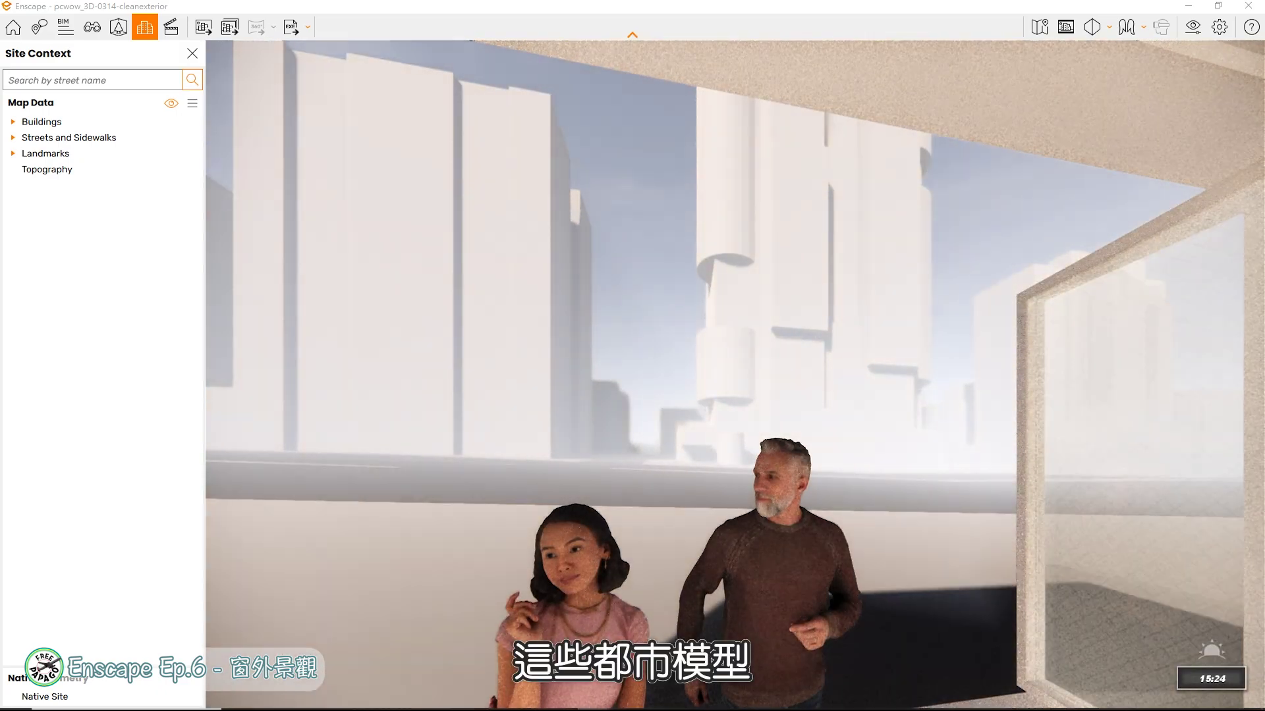
key("u")
key("u")
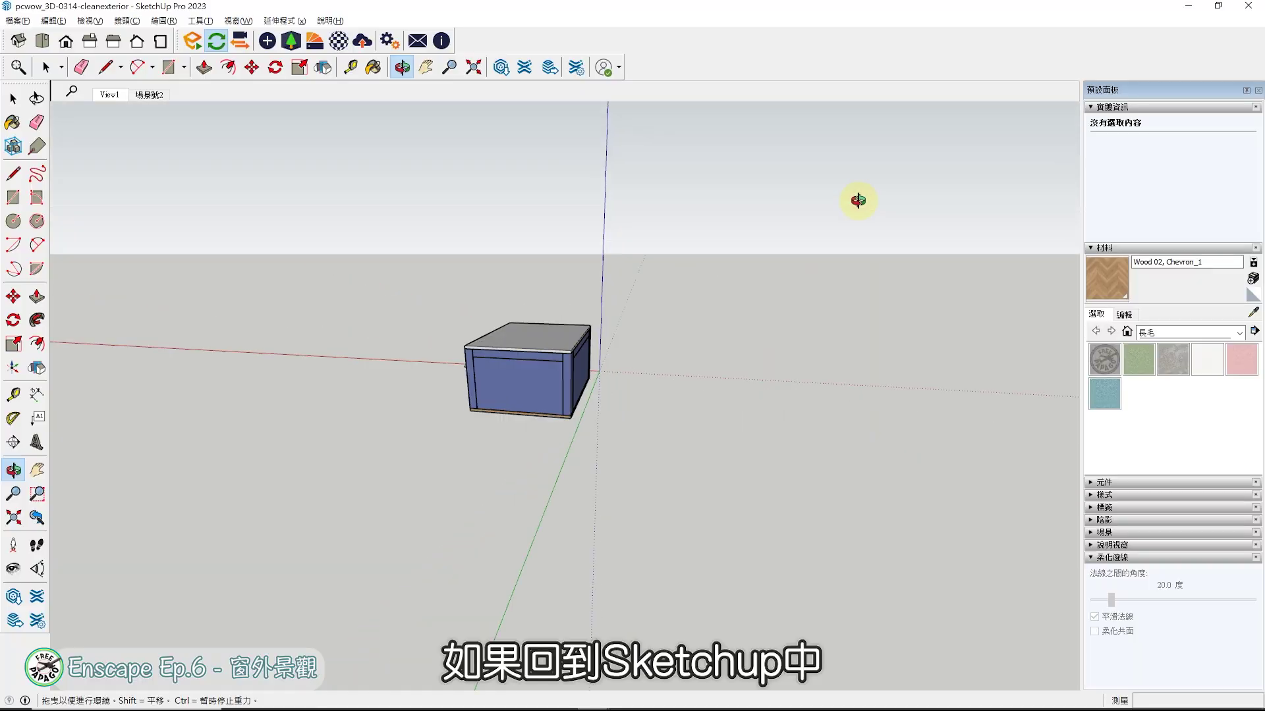
Switch to SketchUp and inspect the café model and its surroundings.
middle_click_drag(858, 201, 751, 257)
scroll(614, 221, "up", 3)
middle_click_drag(611, 247, 626, 266)
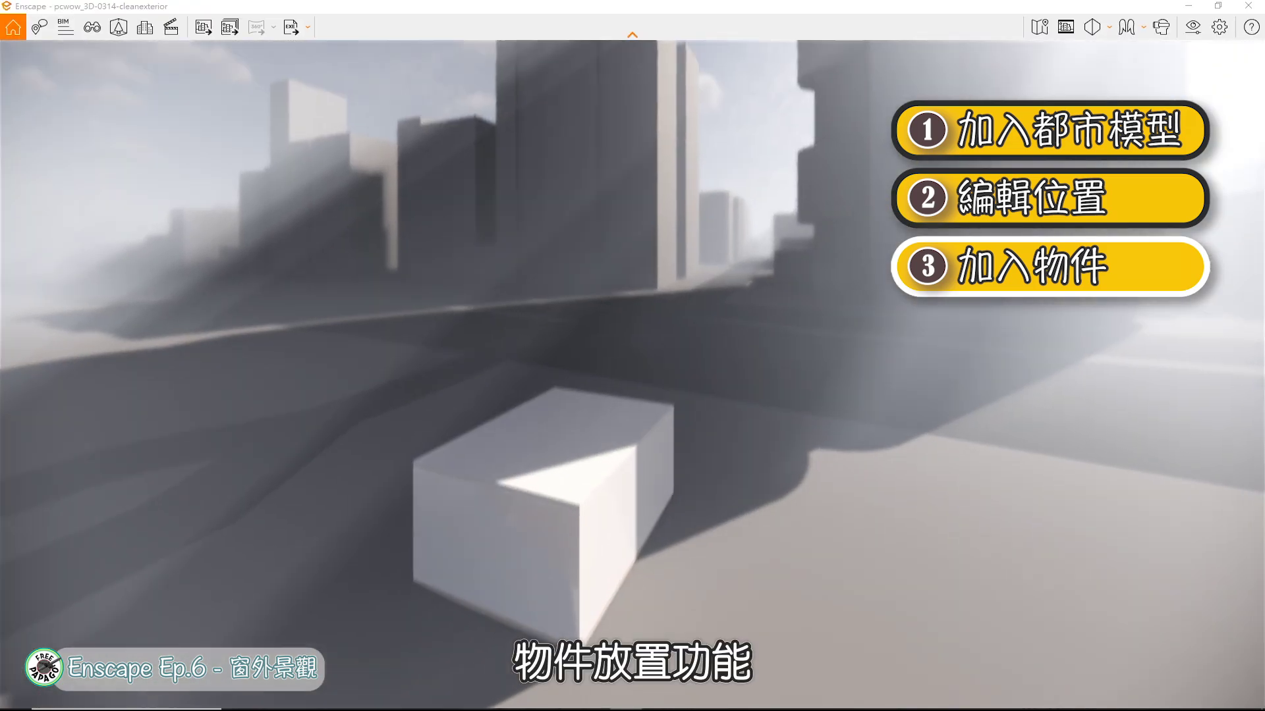
Return to Enscape, open the asset library outside the café and filter it to Vehicles.
key("w")
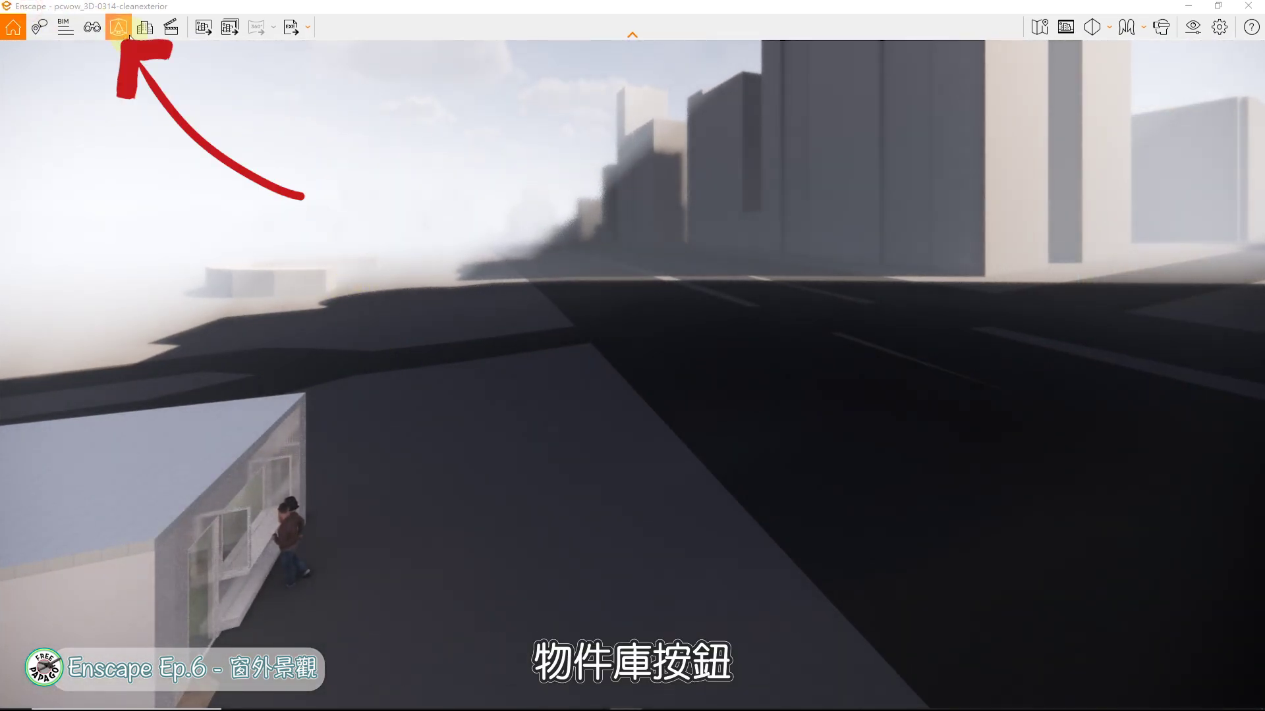
left_click(119, 28)
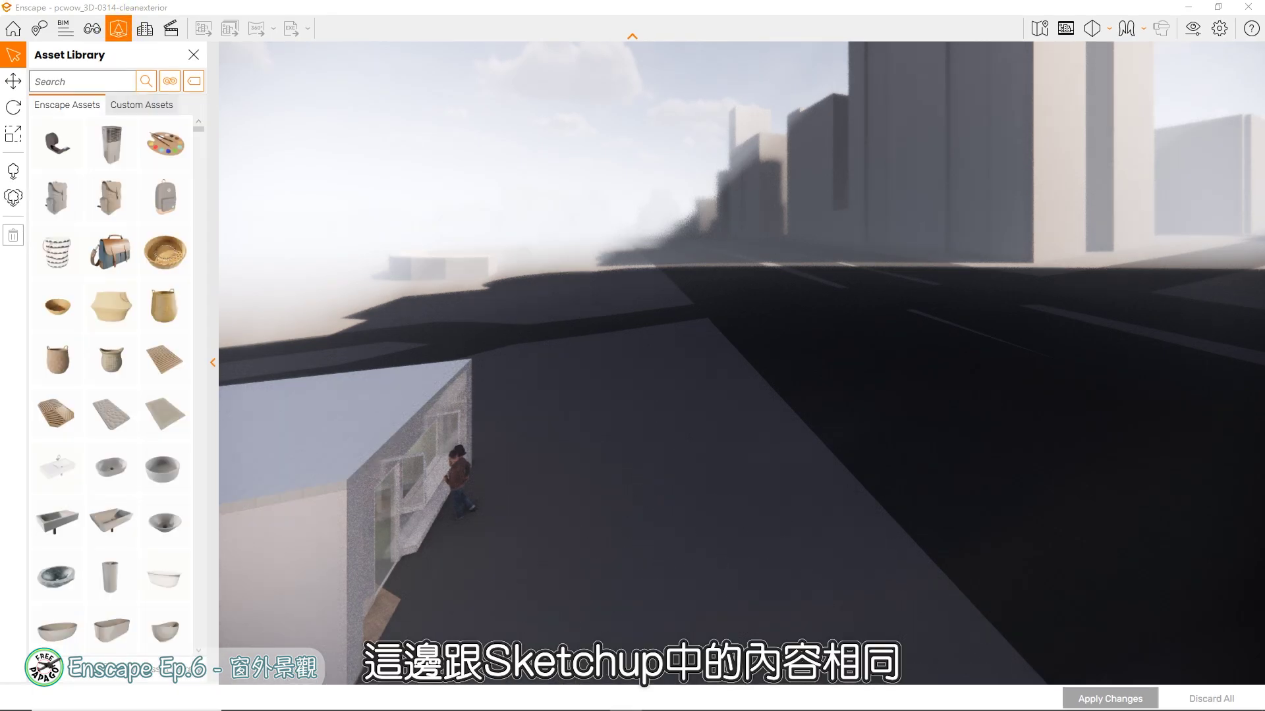
left_click(196, 80)
scroll(268, 219, "down", 10)
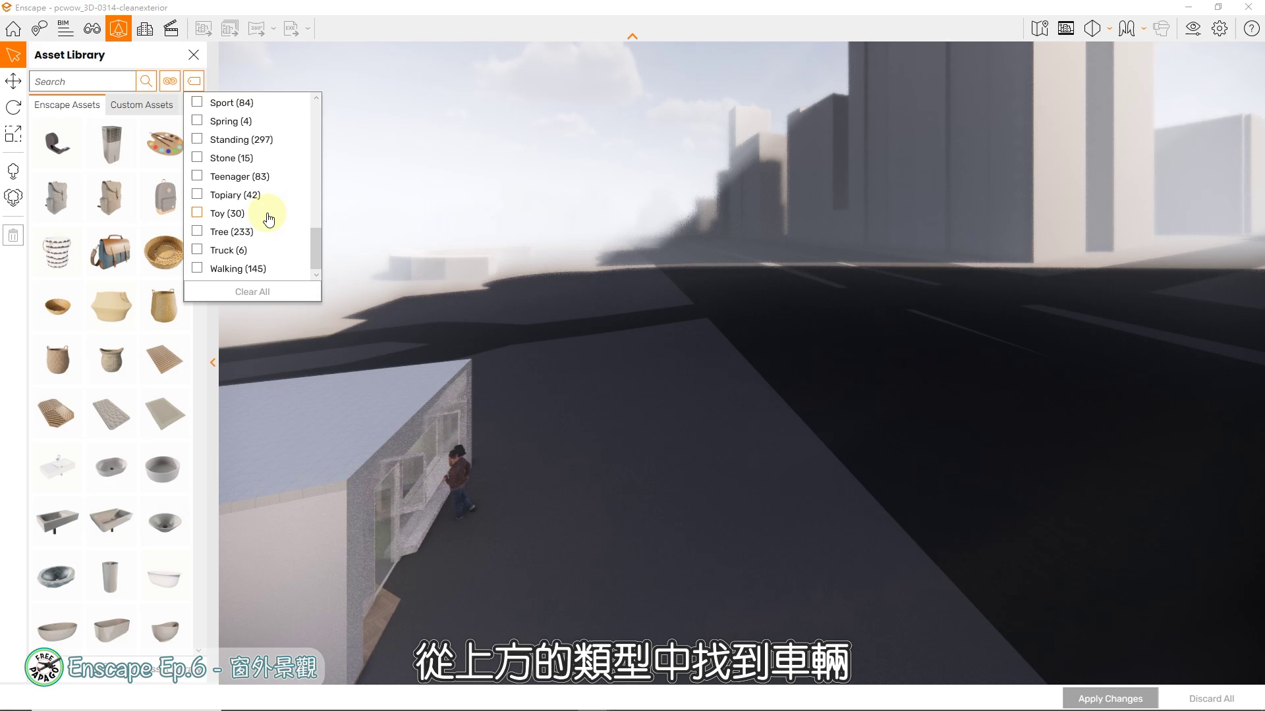
left_click(169, 78)
left_click(169, 79)
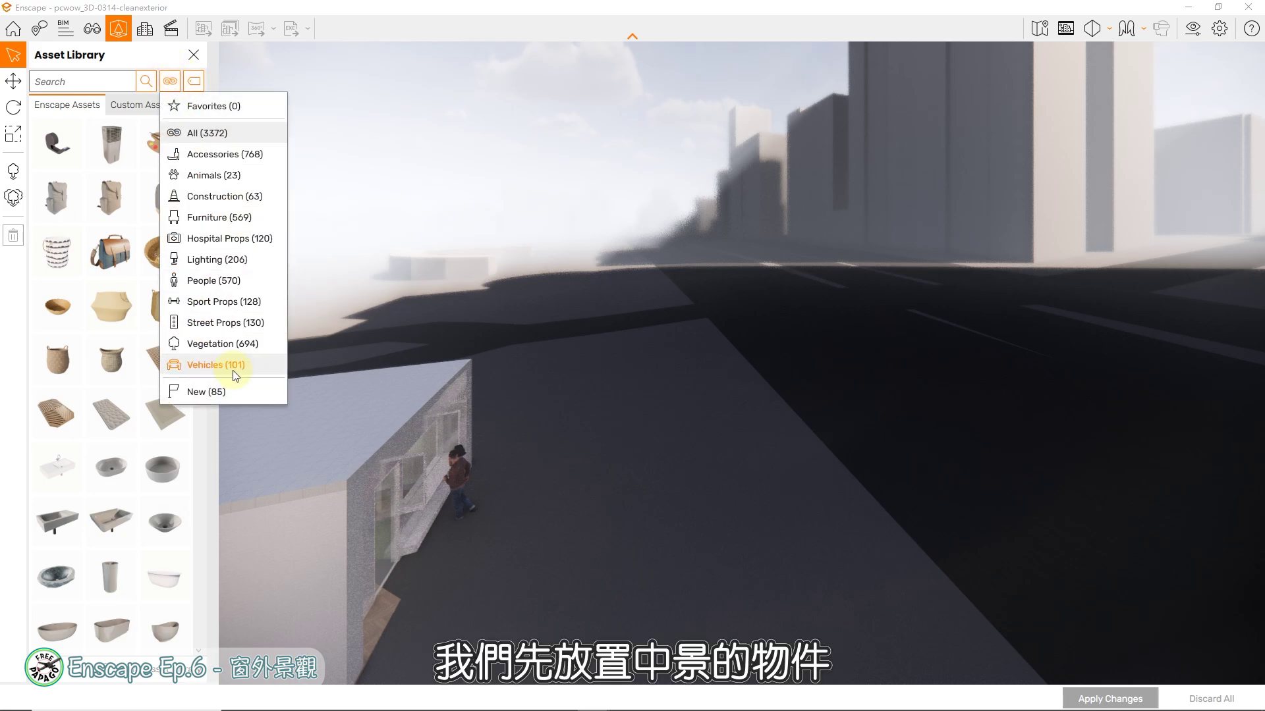
left_click(254, 369)
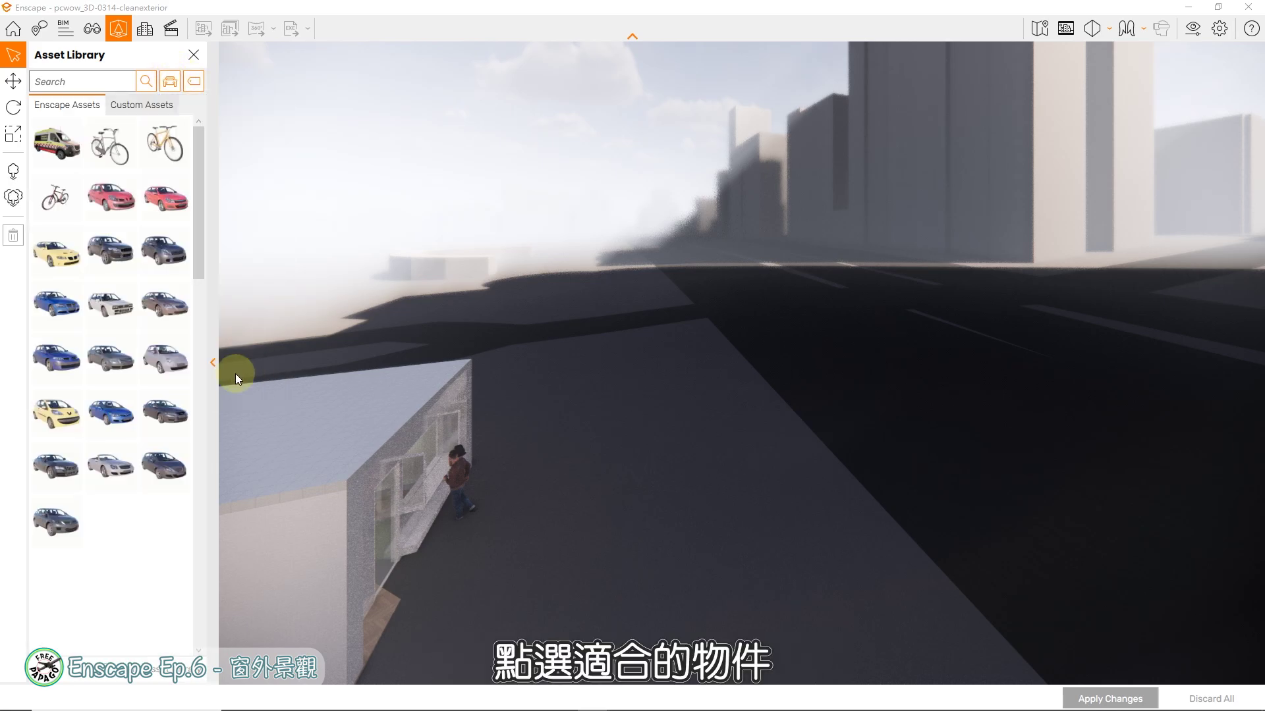
Place several different vehicle models spaced out along the road in front of the café.
left_click_drag(620, 324, 327, 338)
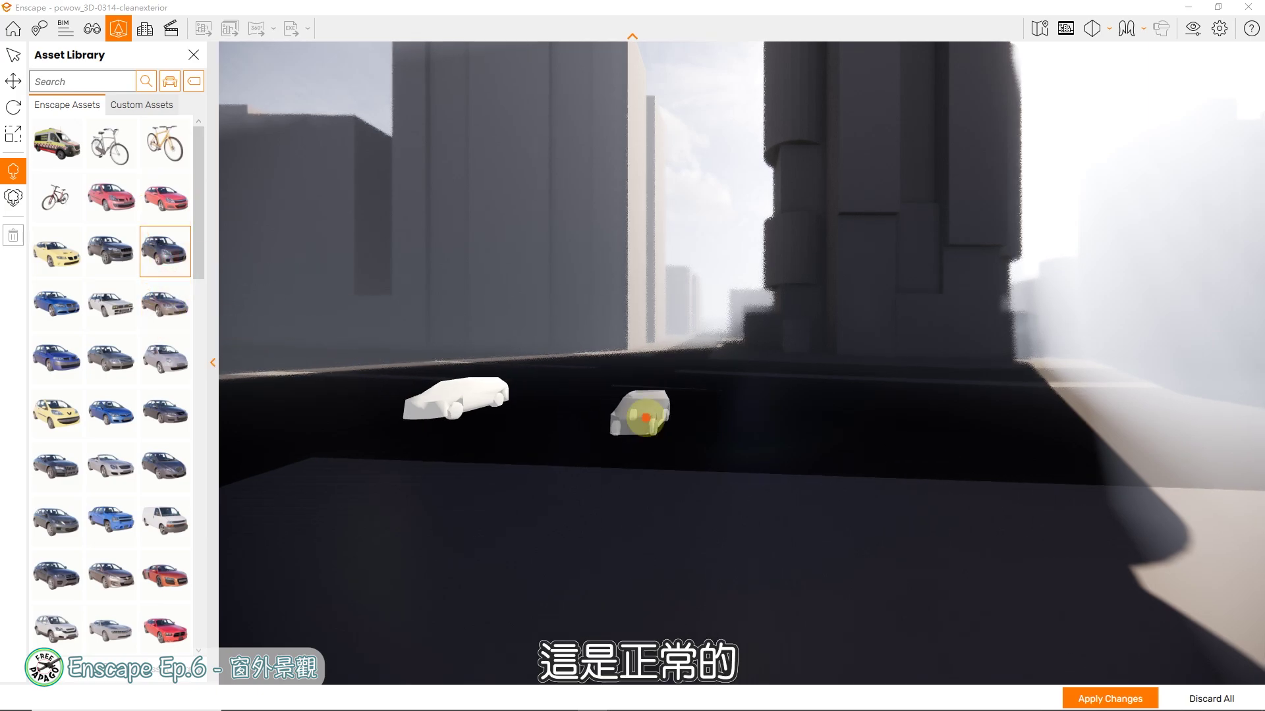
left_click(645, 417)
left_click(170, 307)
left_click(742, 390)
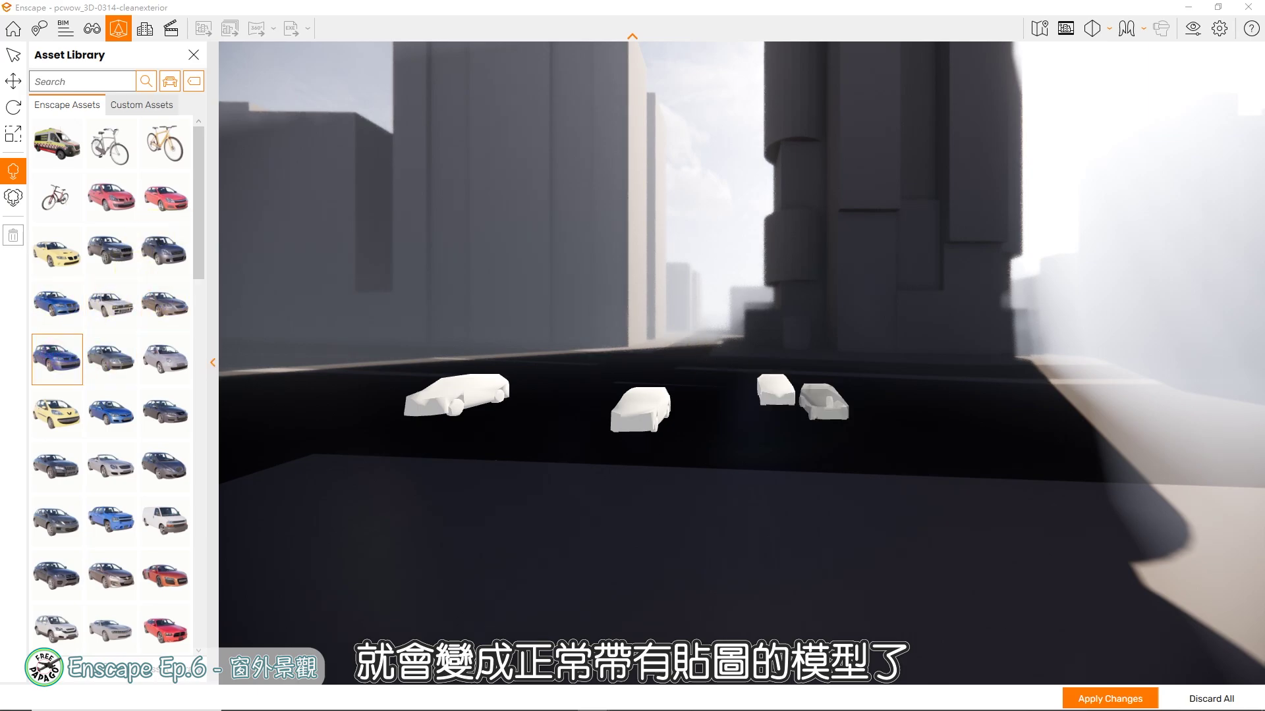
left_click(980, 407)
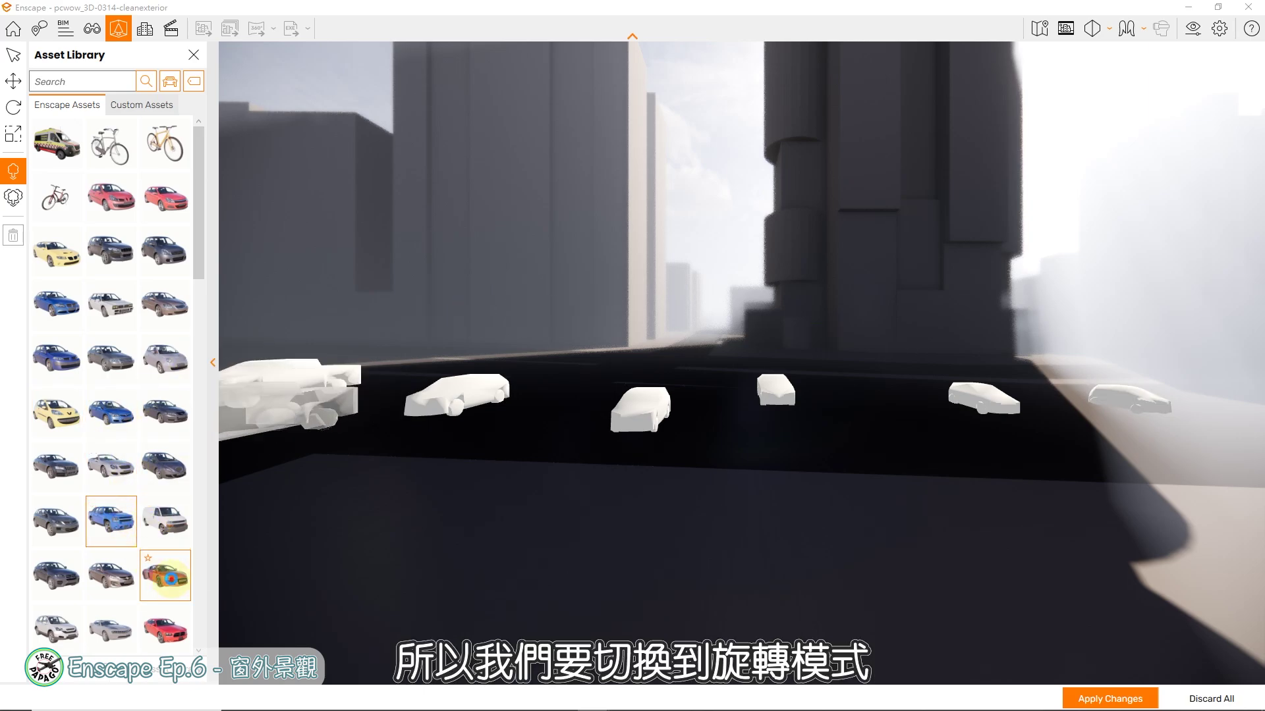
left_click(170, 579)
left_click(351, 220)
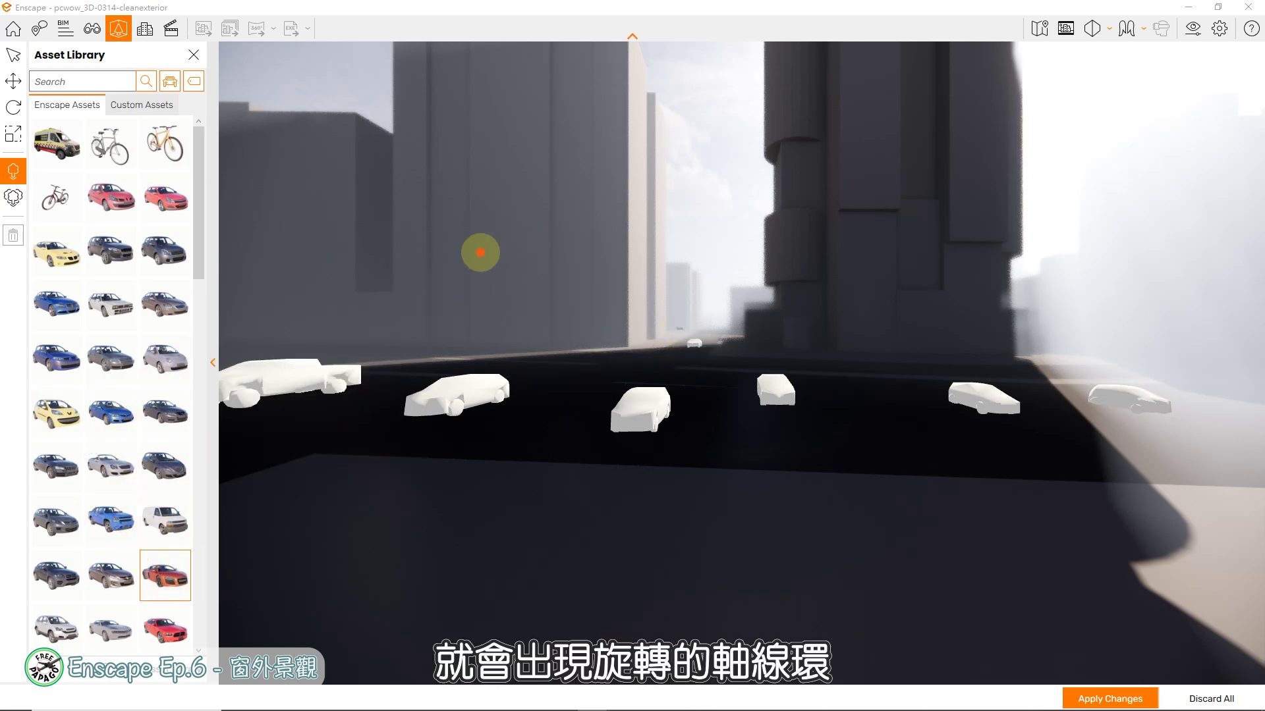
Rotate the placed cars about their vertical axes to follow the road, the last one to 84.8°, and apply the changes.
left_click_drag(314, 389, 440, 393)
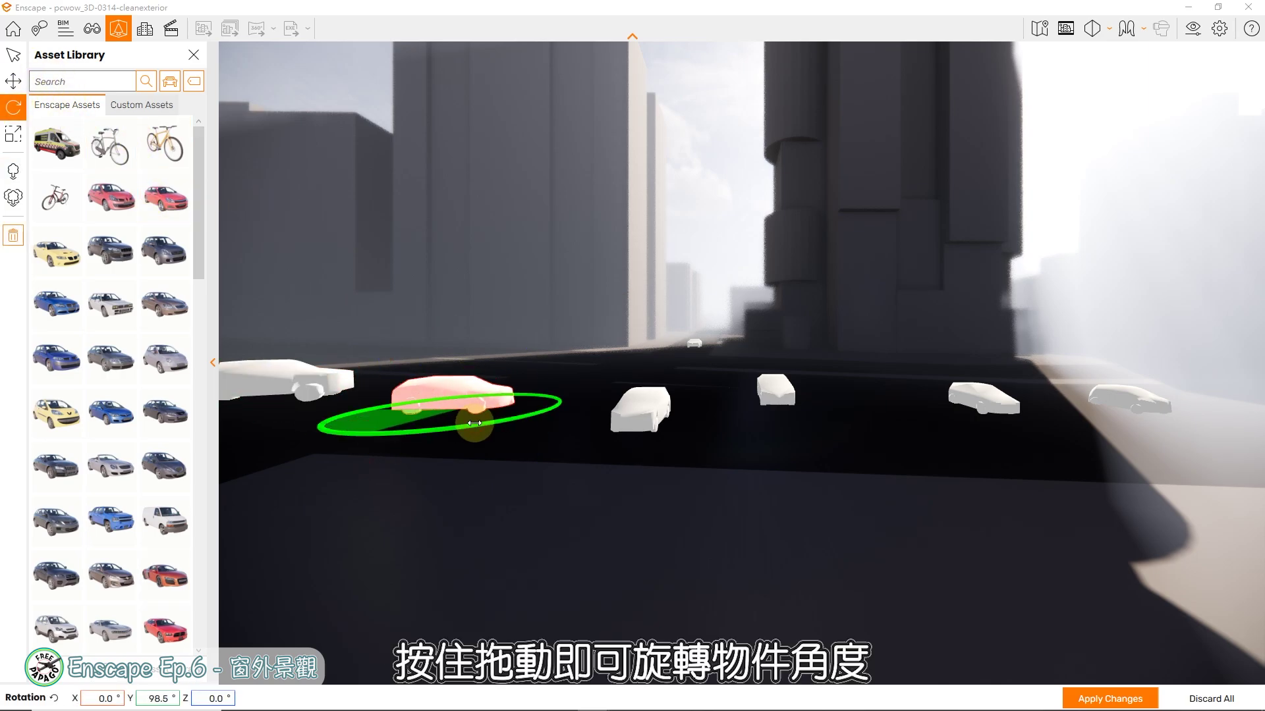
left_click_drag(661, 440, 598, 460)
left_click_drag(728, 430, 904, 417)
left_click(1002, 400)
left_click_drag(1013, 429, 995, 421)
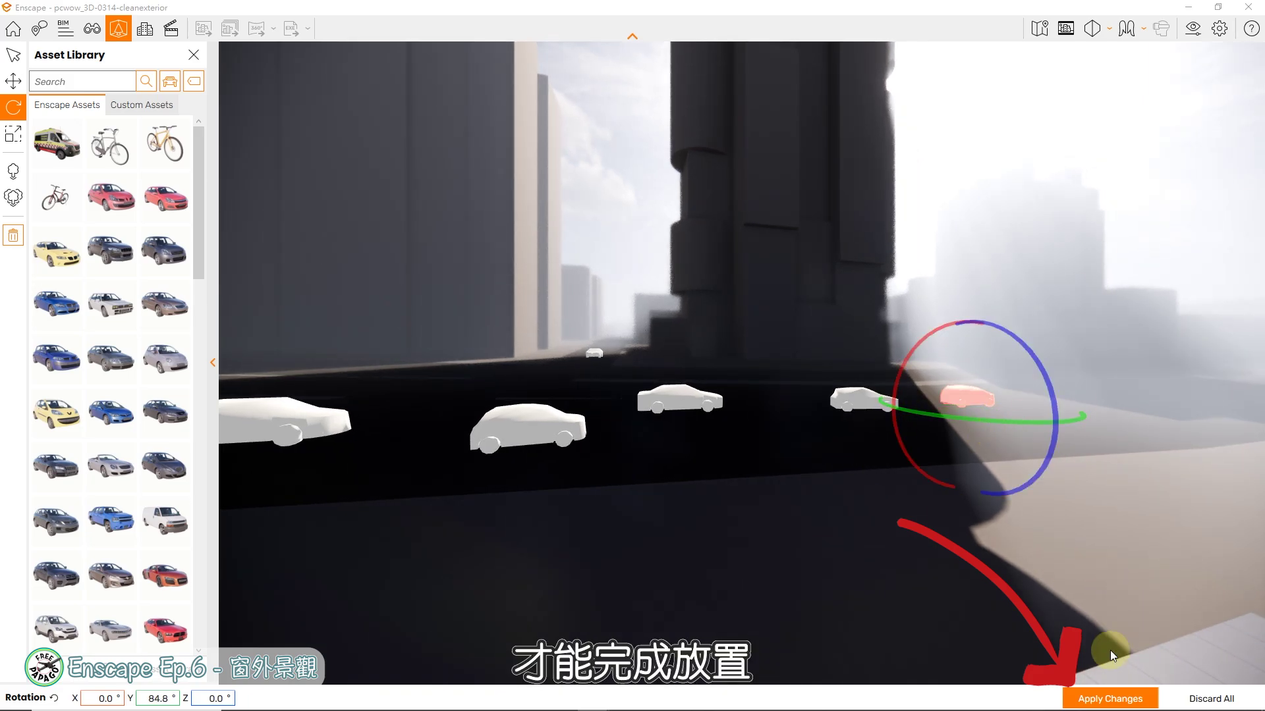
left_click(1132, 700)
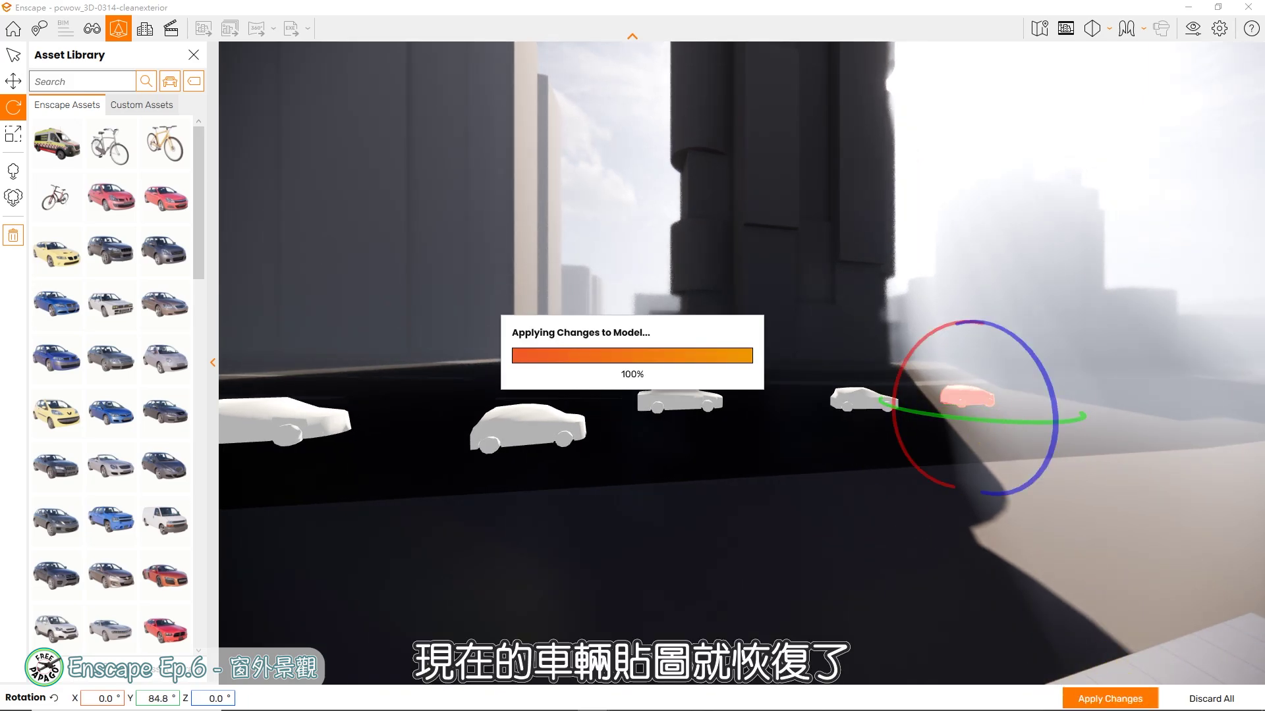
Load View1 and examine the cars and distant buildings through the café window and from outside.
left_click_drag(816, 556, 778, 545)
left_click(99, 27)
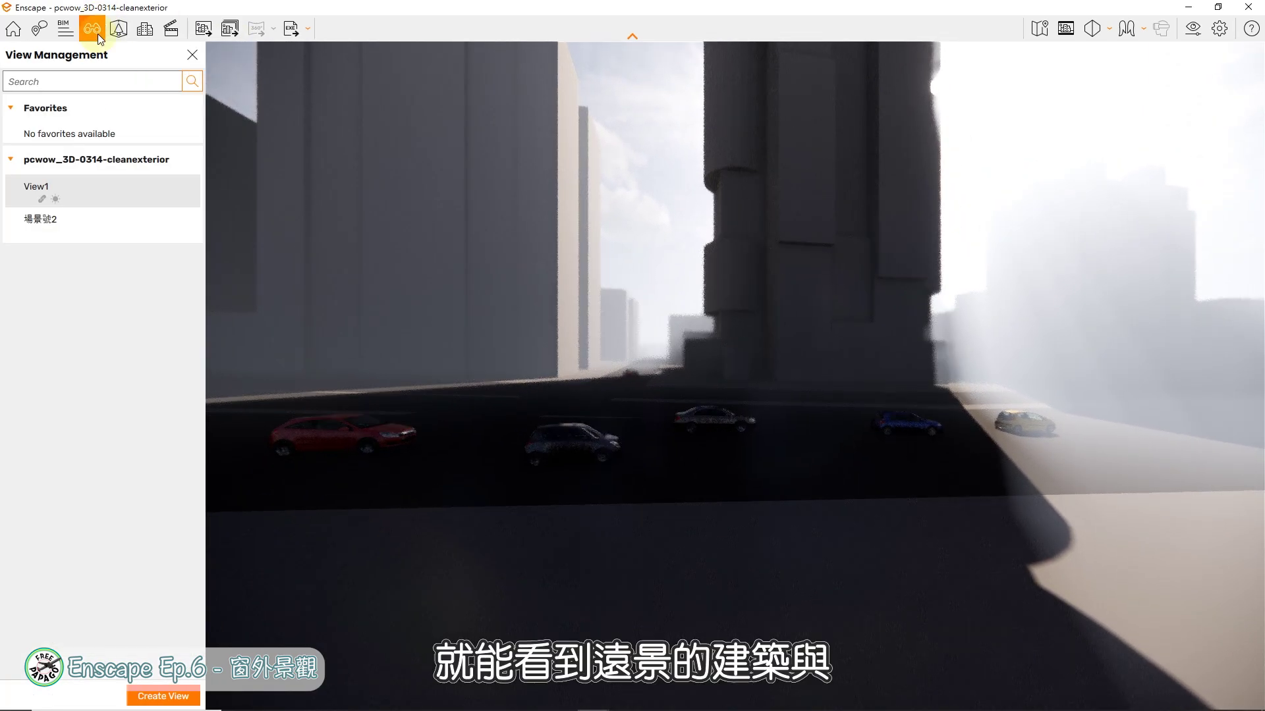
left_click(97, 196)
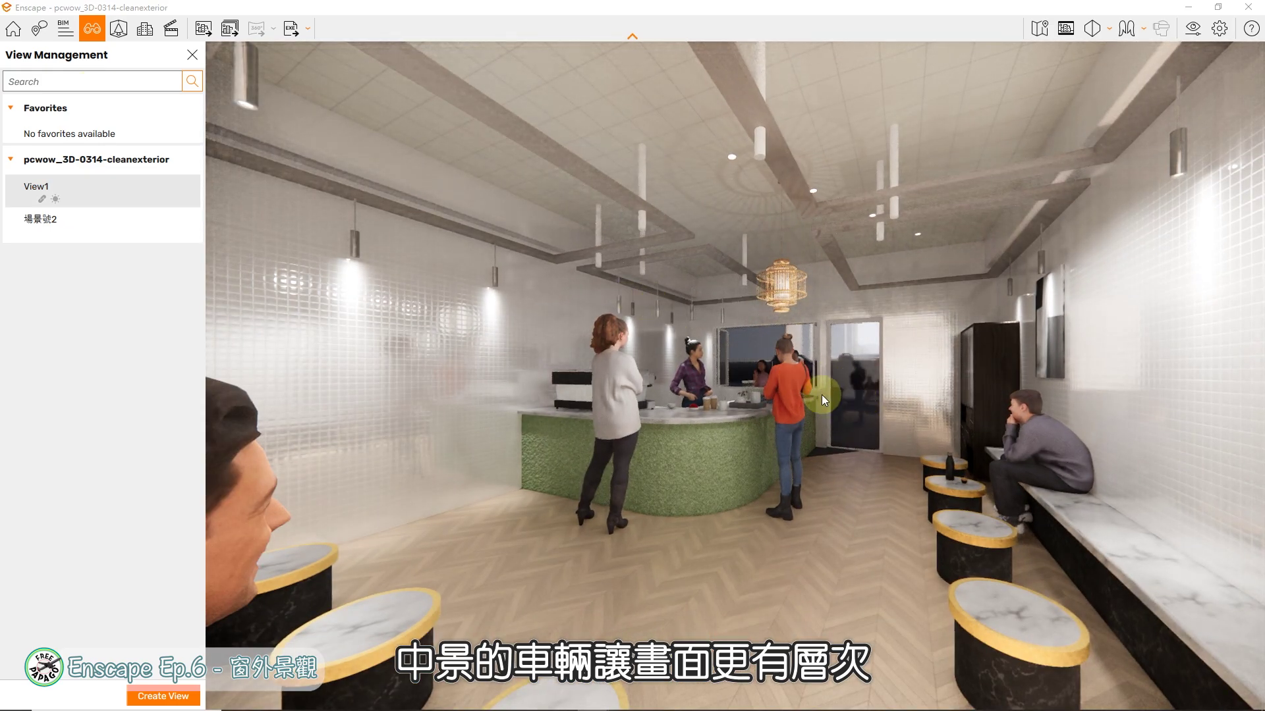
mouse_move(821, 396)
left_mouse_down()
mouse_move(856, 403)
mouse_move(826, 412)
left_mouse_up()
key("w")
scroll(735, 376, "up", 5)
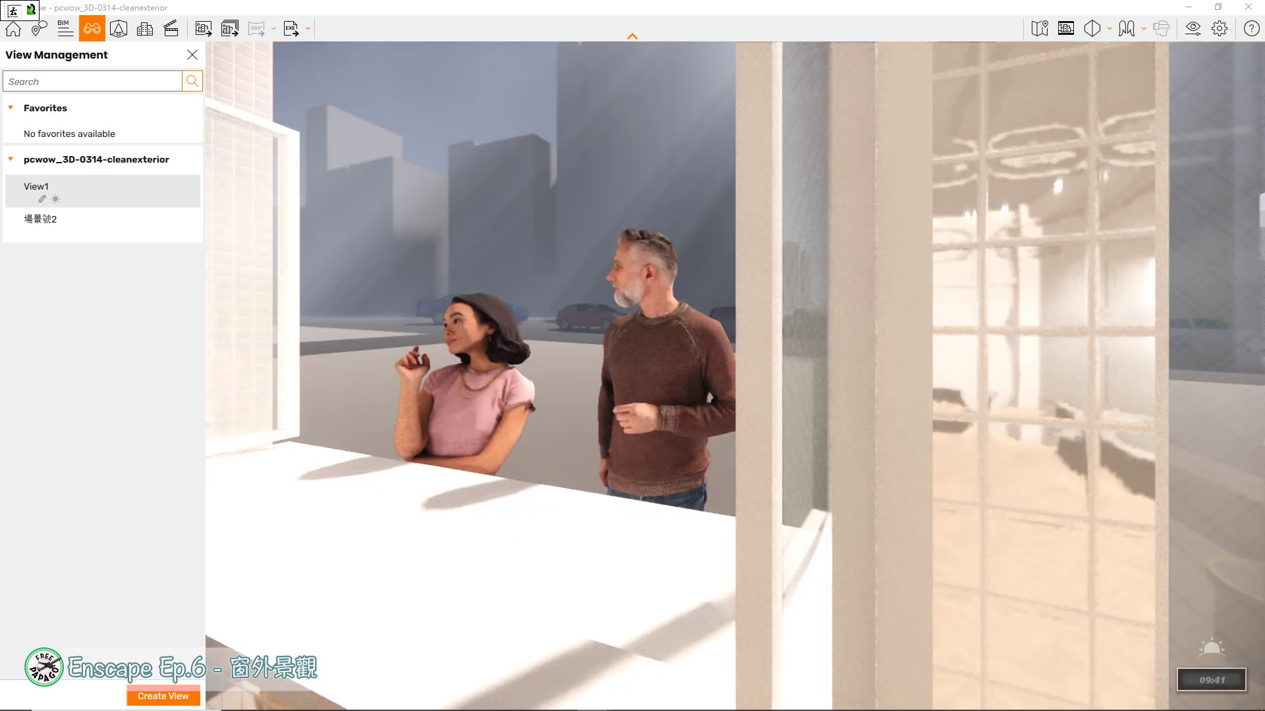
scroll(566, 392, "up", 5)
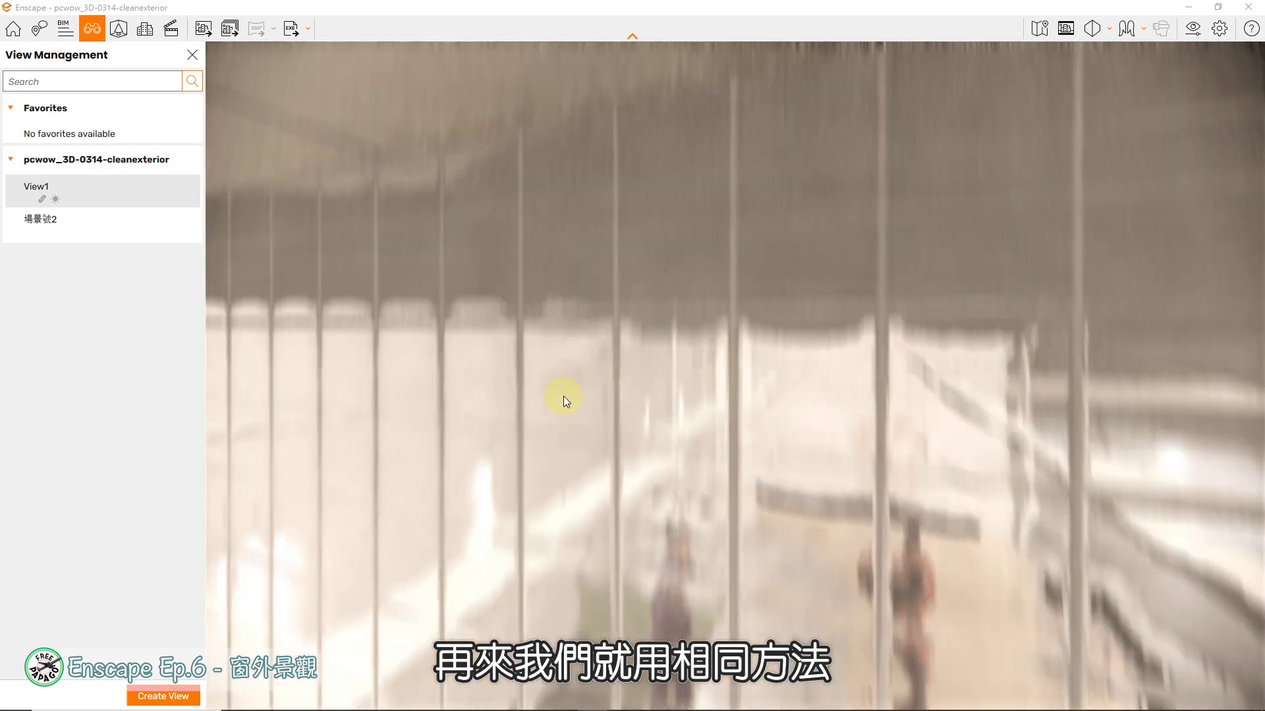
scroll(564, 396, "up", 3)
left_click_drag(562, 384, 553, 349)
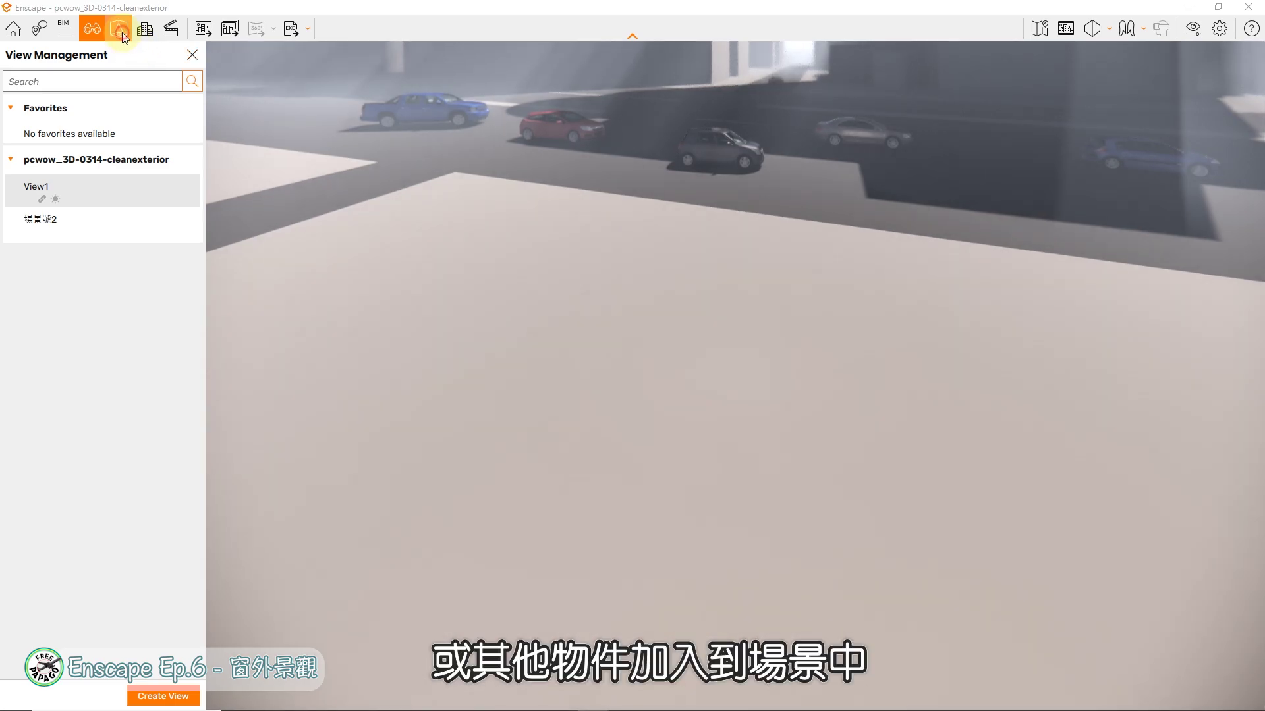
Filter the asset library to Vegetation and place a row of trees between the café and the road.
left_click(120, 33)
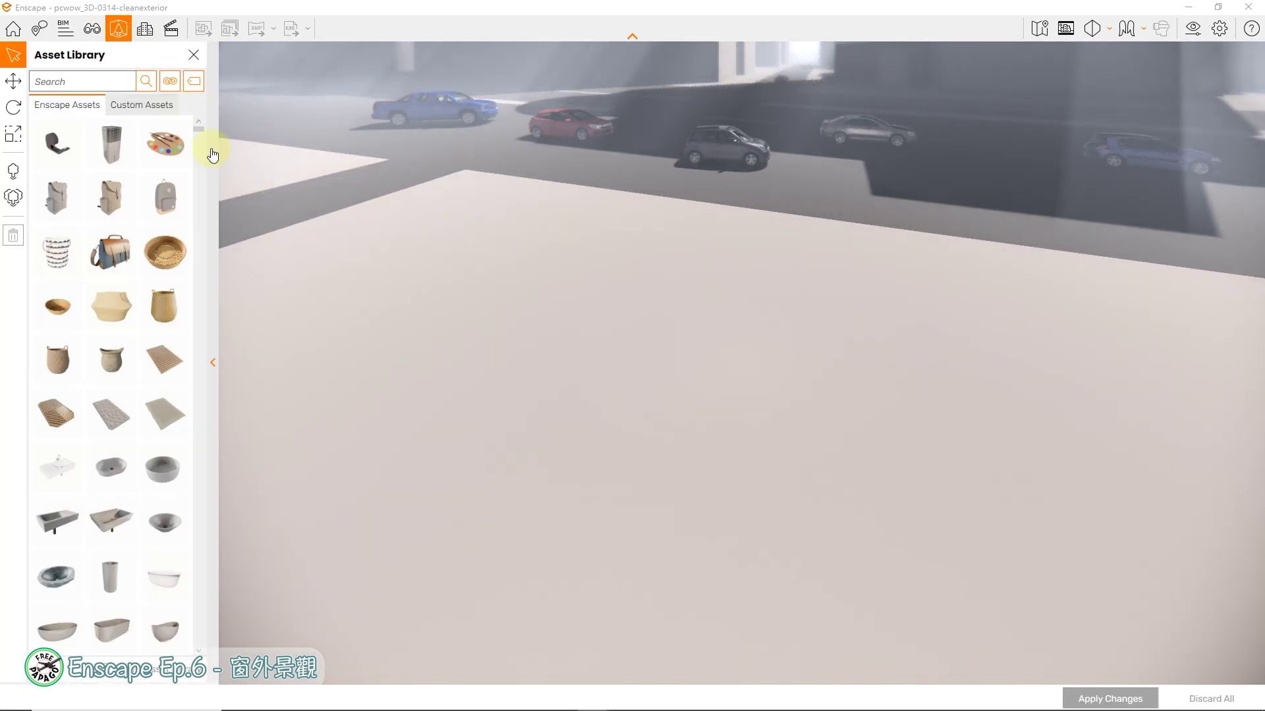
left_click(169, 80)
left_click(212, 343)
scroll(164, 401, "down", 10)
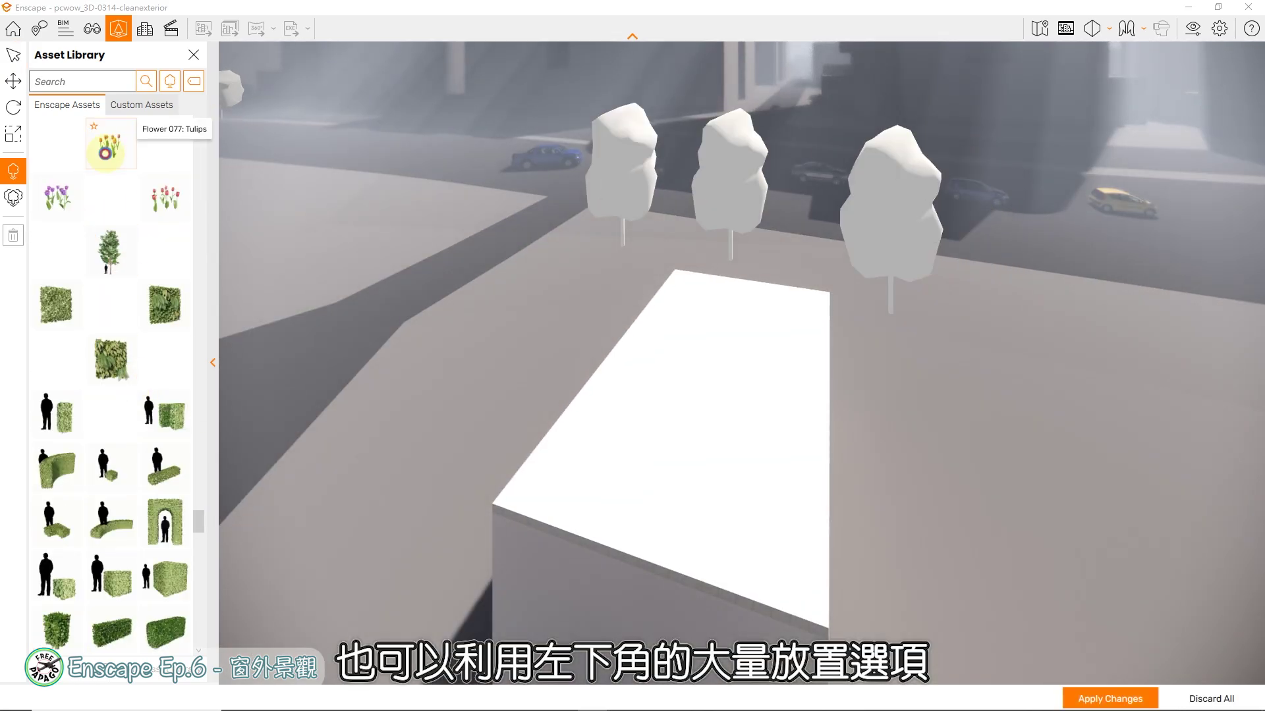
Set up multi-asset placement of mixed flowers and plants over a rectangle around the trees, with maximum density and Jitter distribution.
left_click(12, 197)
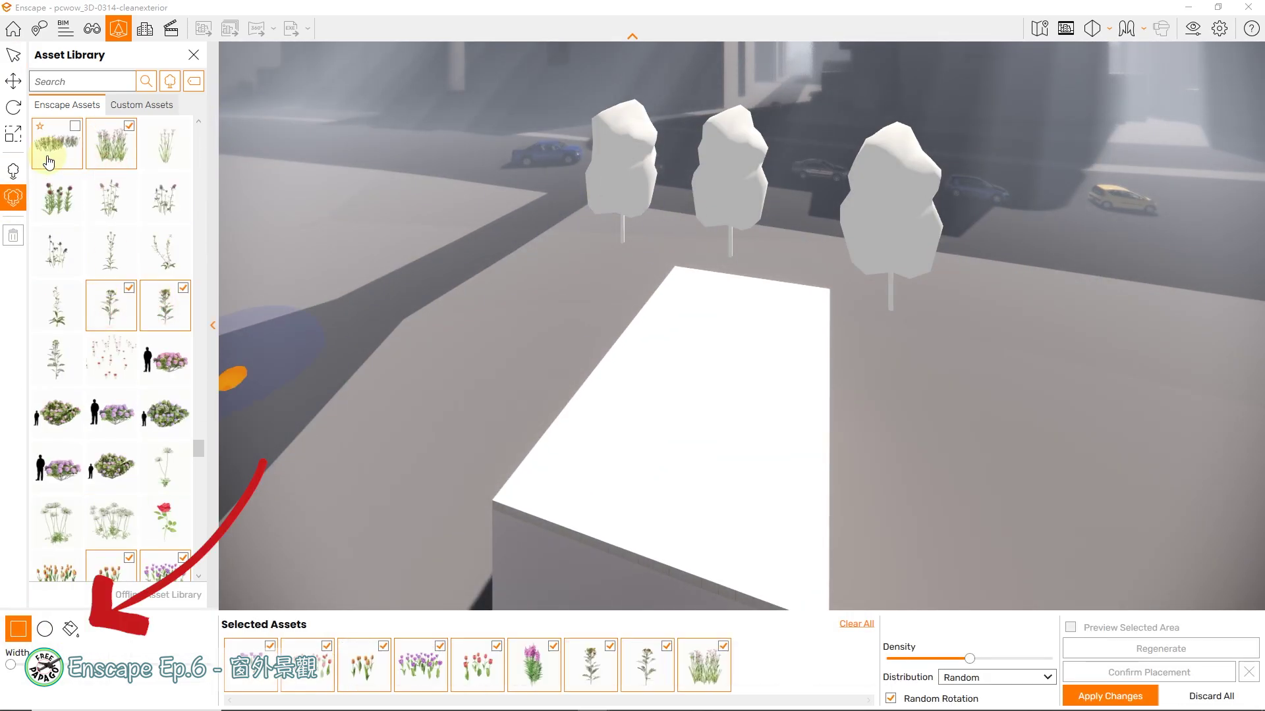
scroll(132, 303, "up", 8)
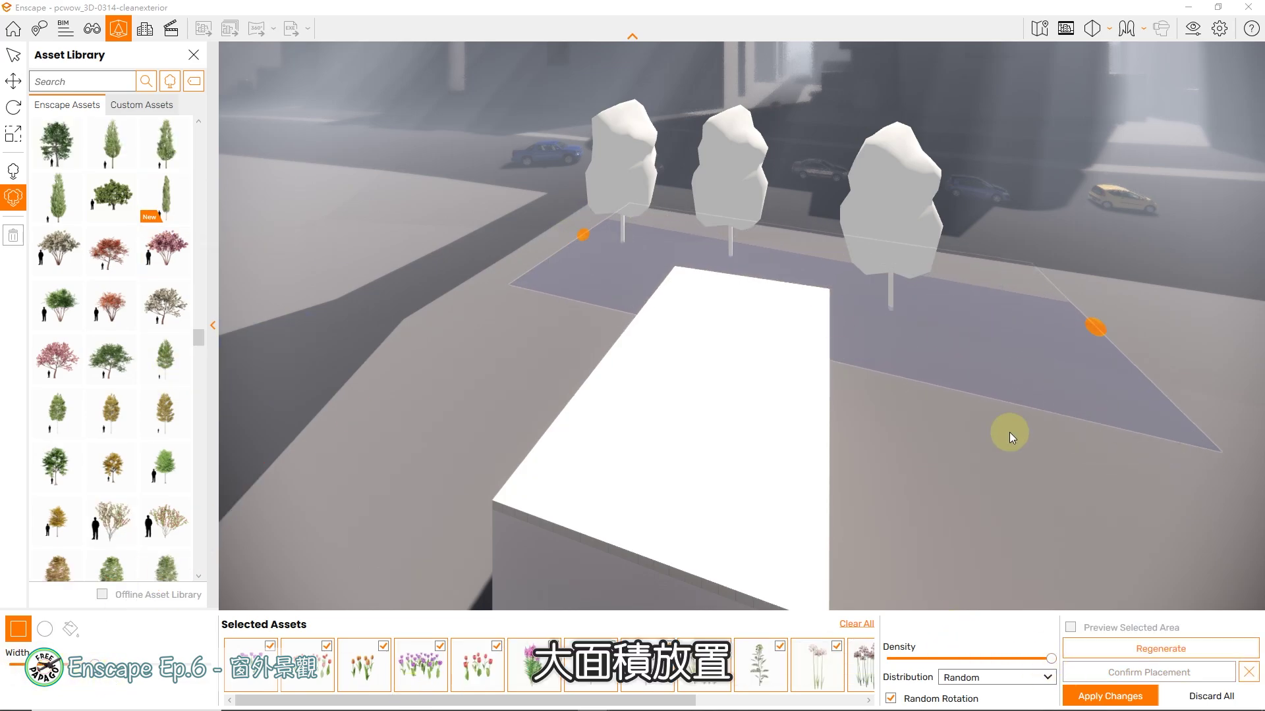
left_click(995, 677)
left_click(974, 642)
left_click(1004, 680)
left_click(983, 653)
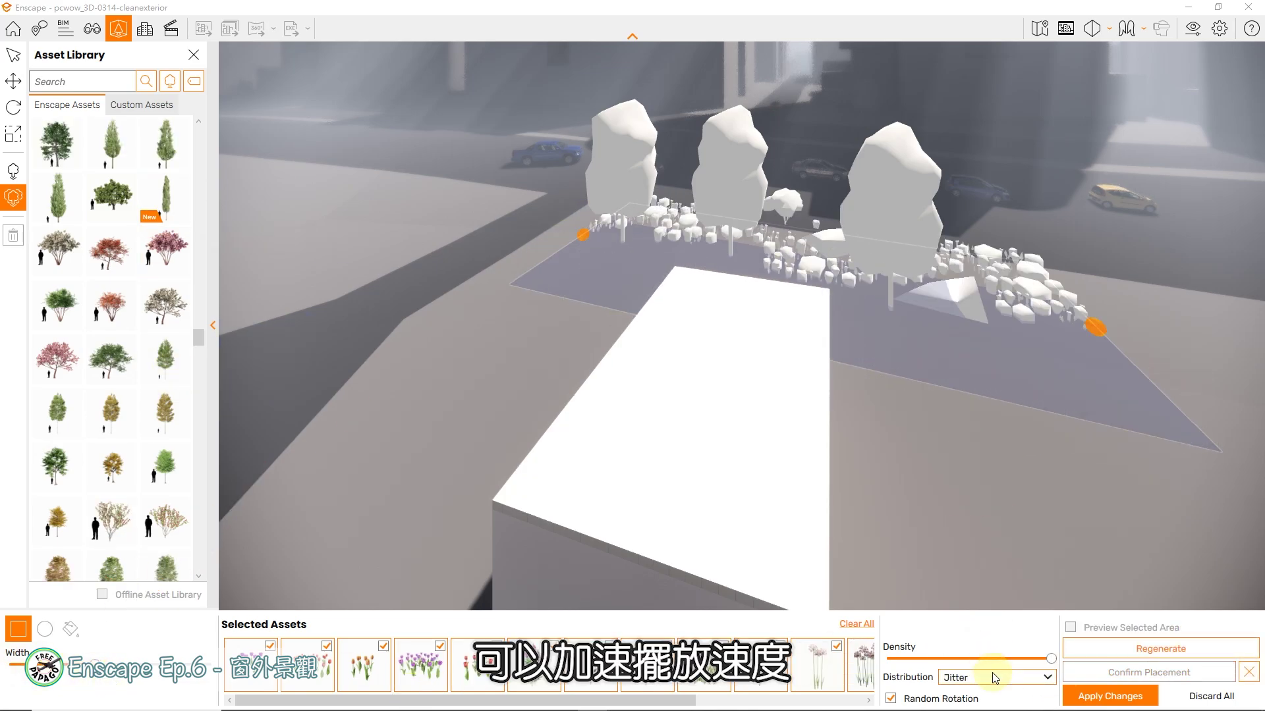
Choose the distribution pattern for the planting area again and apply the plants to the model.
left_click(994, 678)
left_click(1004, 661)
left_click(987, 658)
left_click(1110, 696)
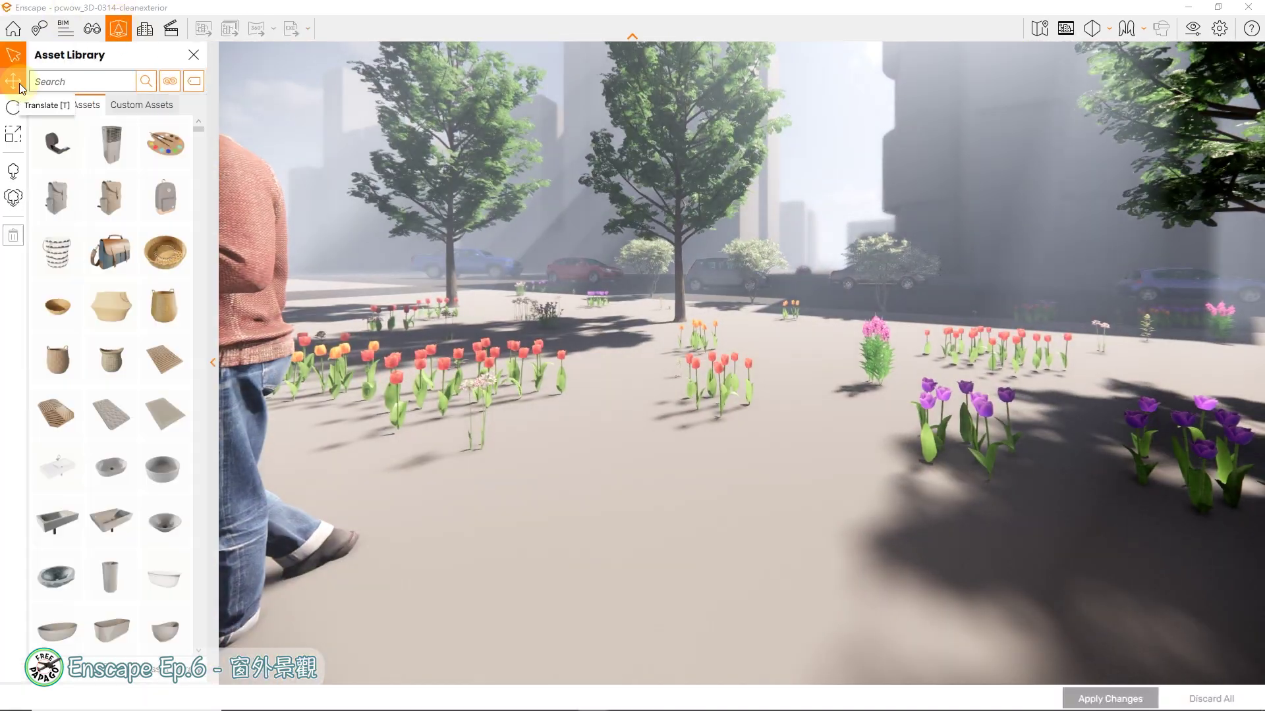
Scatter shrubs from the vegetation assets over a circular area among the trees and flowers at maximum density, and apply the changes to the model.
left_click(20, 86)
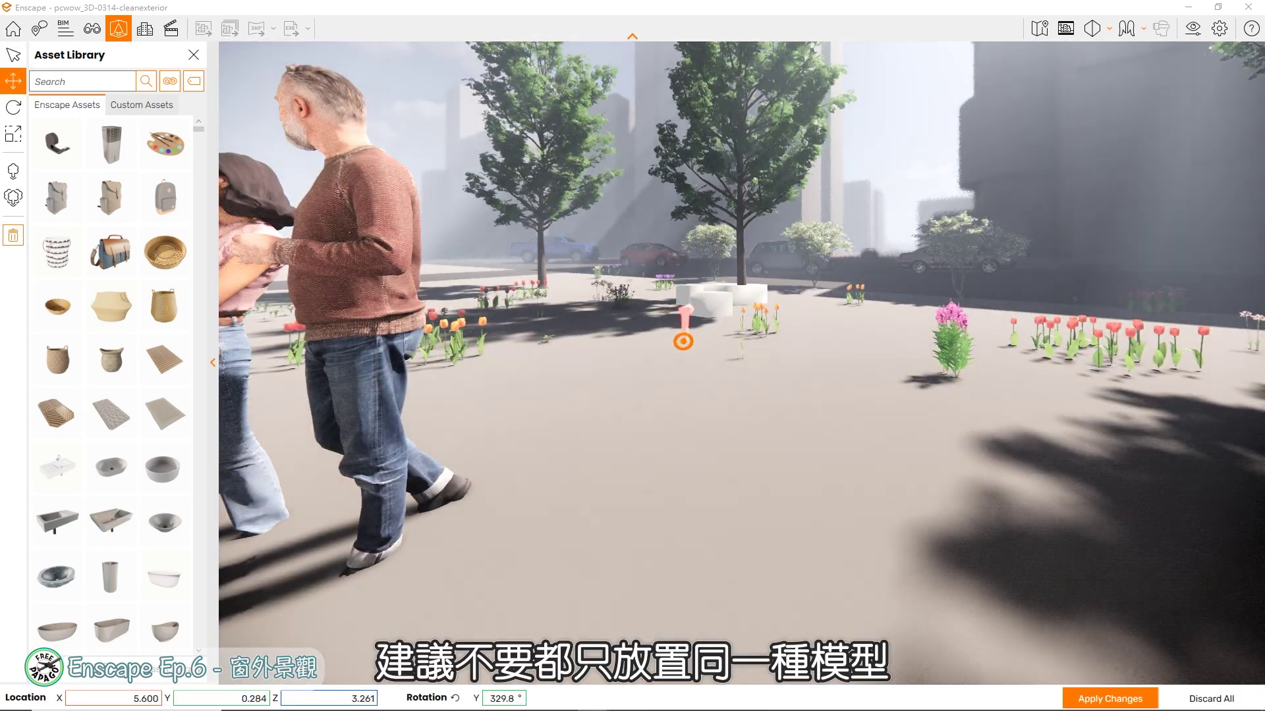
left_click(771, 301)
left_click(14, 197)
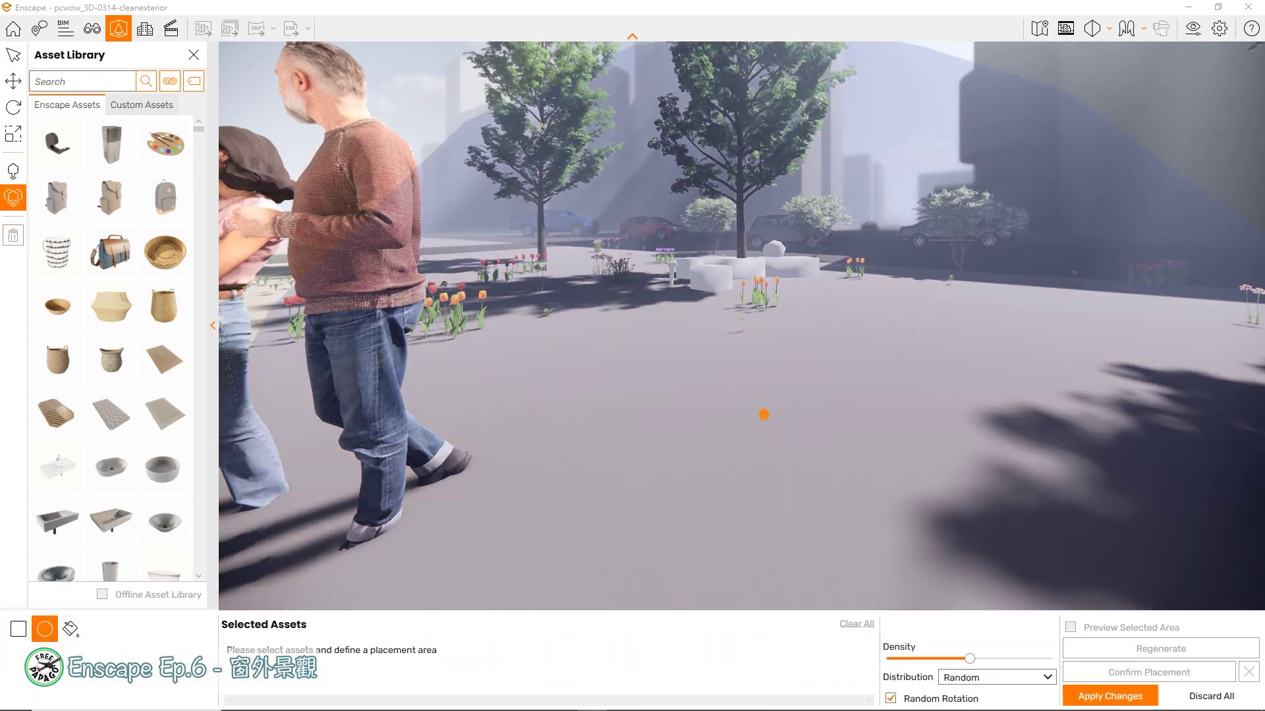
left_click(170, 81)
left_click(197, 361)
left_click(57, 197)
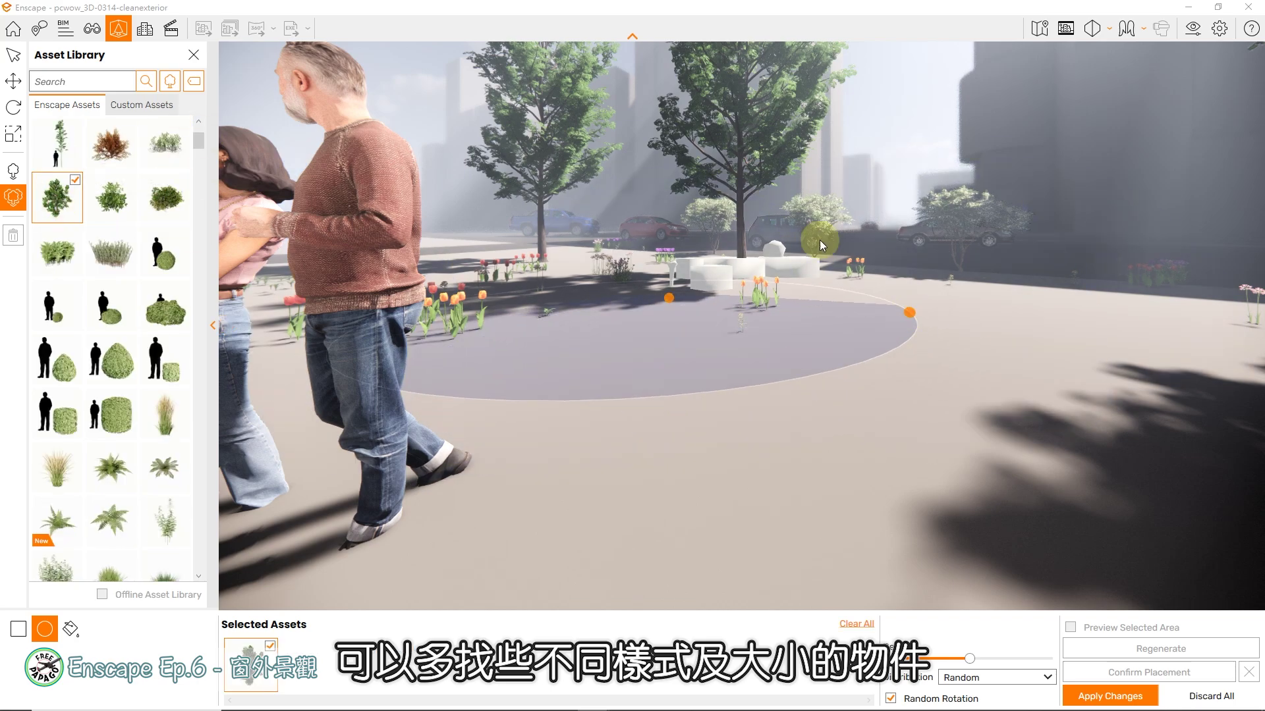
left_click(1186, 676)
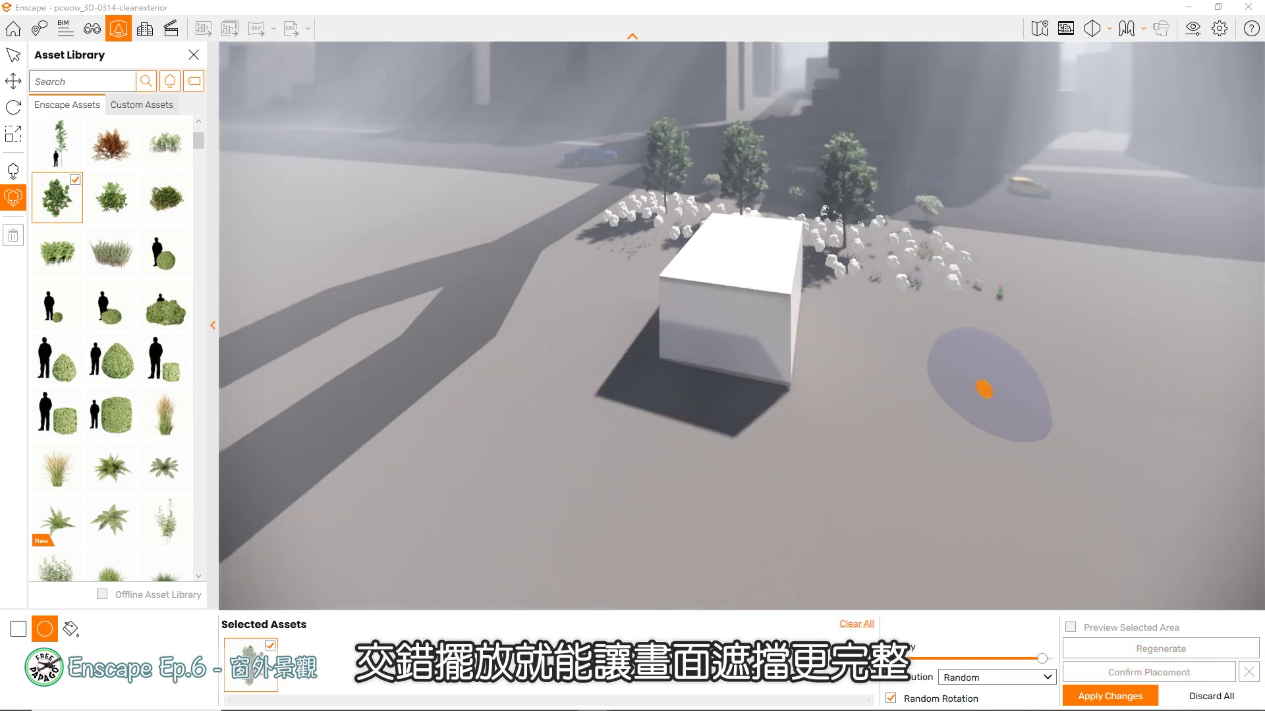
left_click(1109, 696)
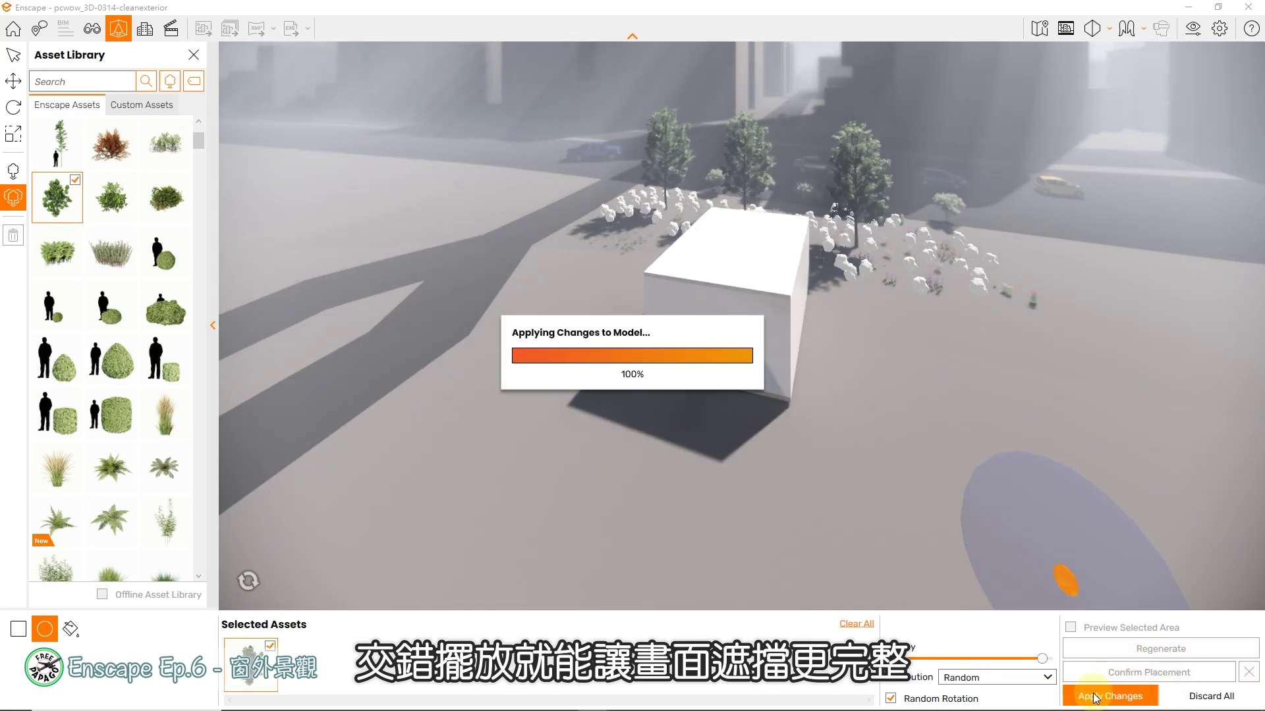
Load View1, walk through the café to the outside, and examine how the trees, shrubs and flowers look from indoors and outdoors.
left_click(95, 31)
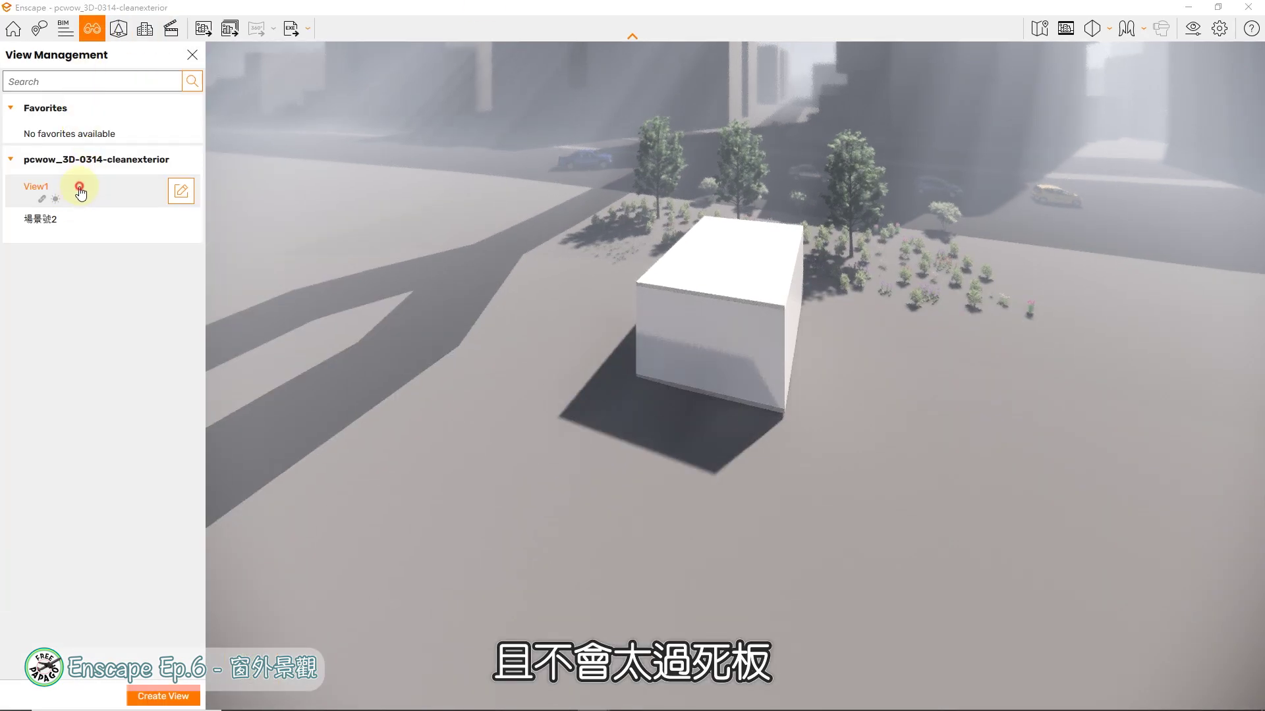
left_click(79, 191)
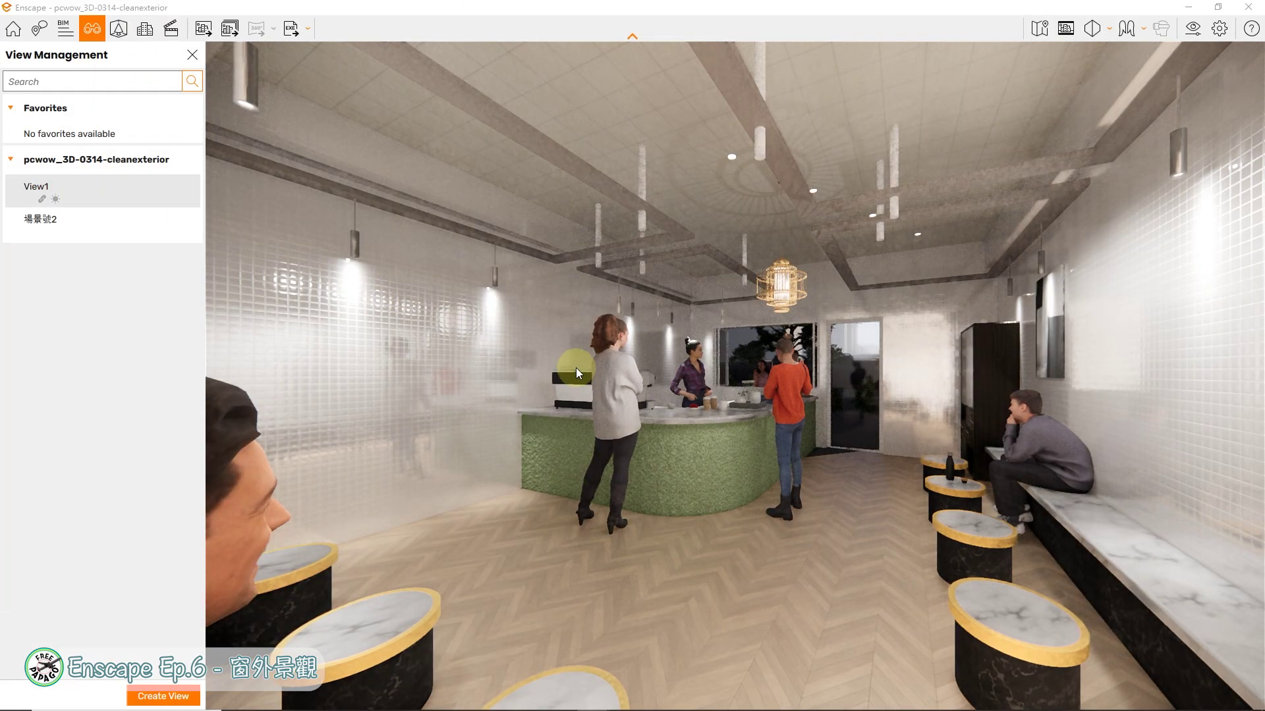
key("w")
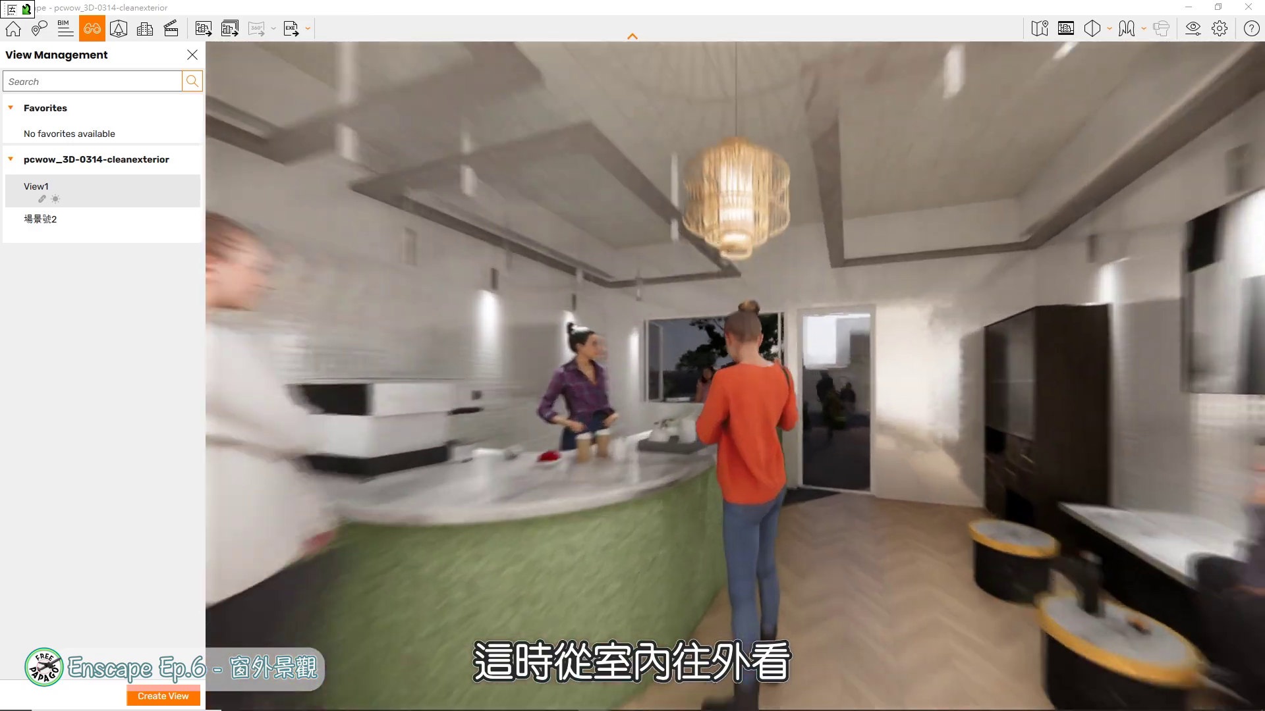
key("w")
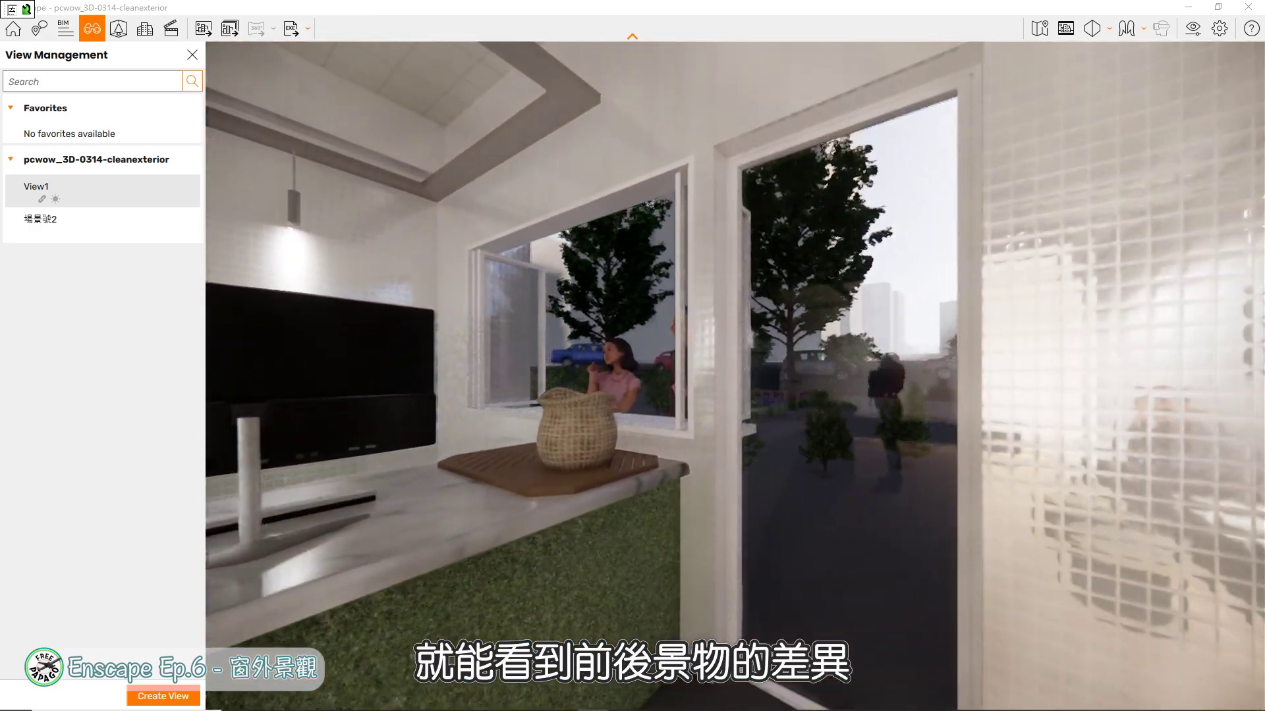
key("w")
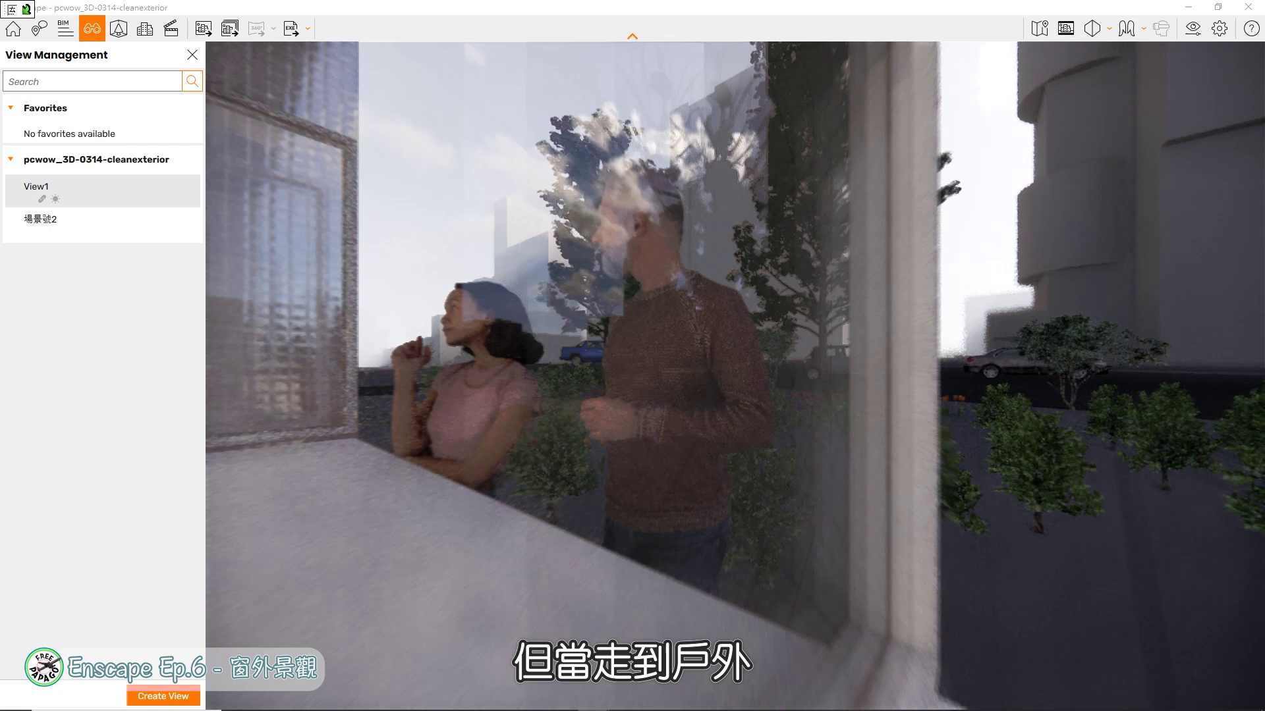
left_click(883, 504)
key("s")
key("d")
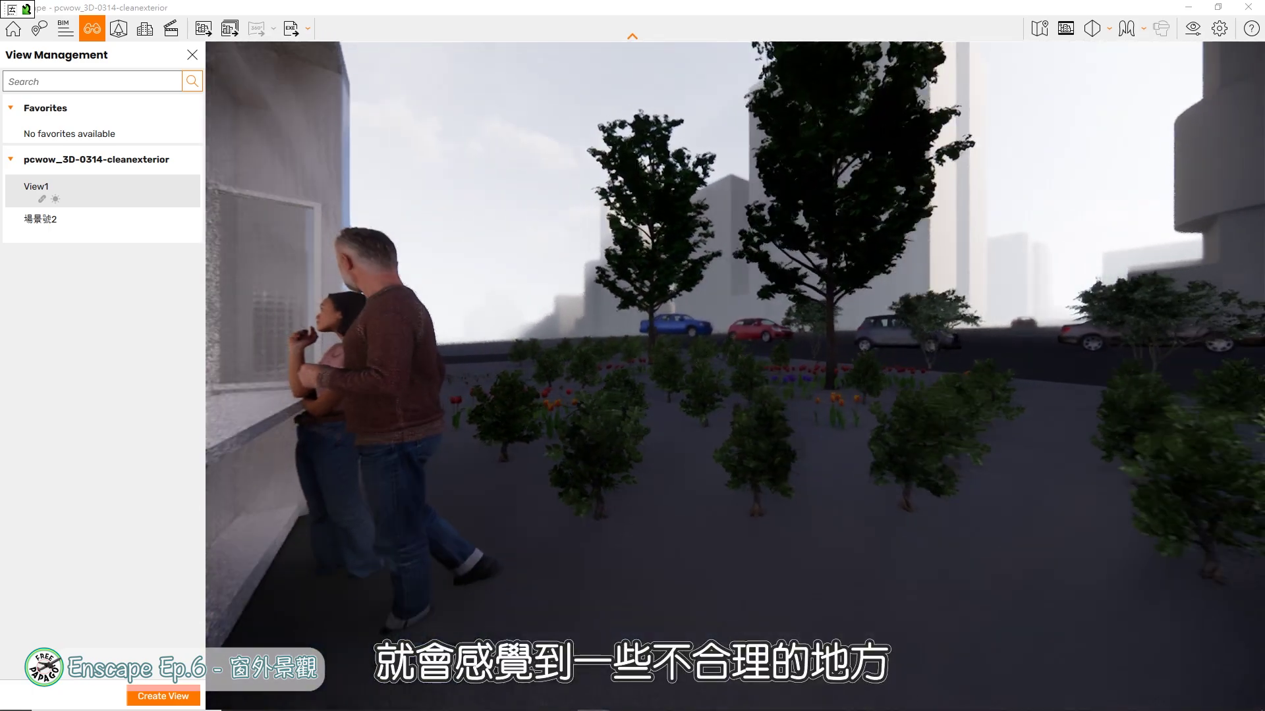
right_click_drag(884, 508, 830, 504)
key("w")
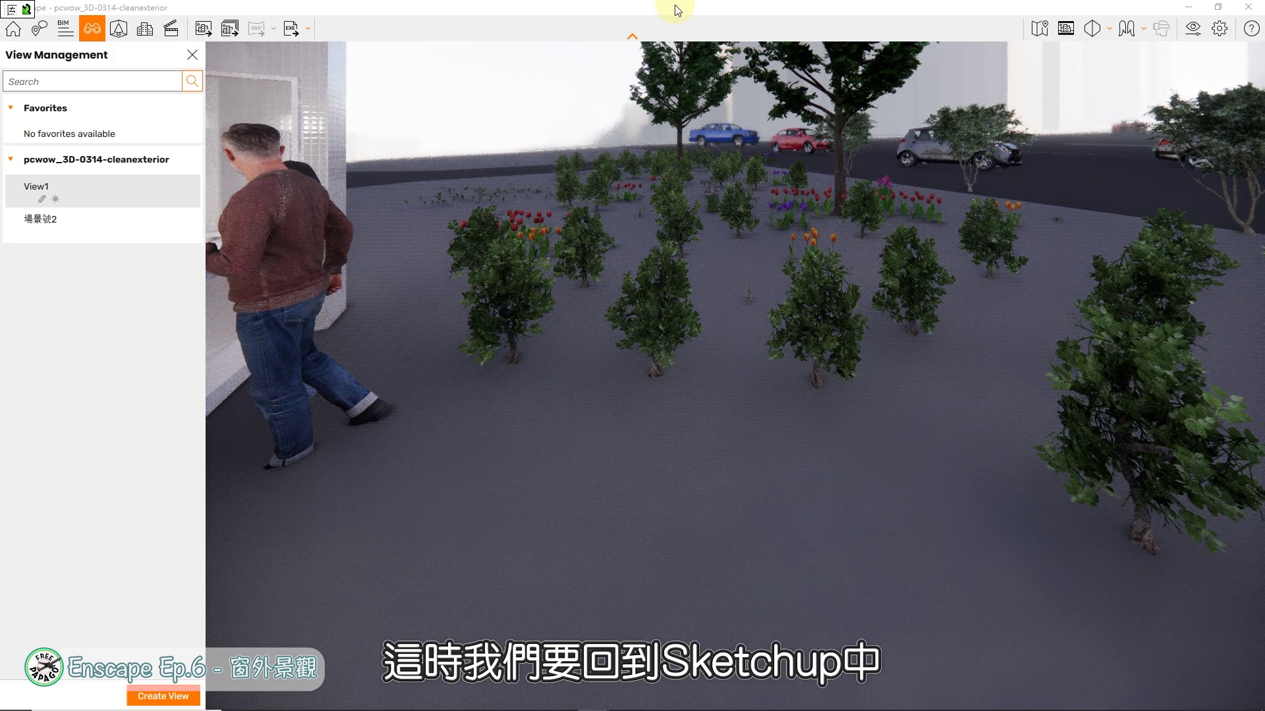
Switch to SketchUp and draw a ground rectangle about 1787 by 2020 cm outside the café, beneath the placed plants.
mouse_move(677, 11)
left_mouse_down()
mouse_move(481, 87)
mouse_move(359, 81)
left_mouse_up()
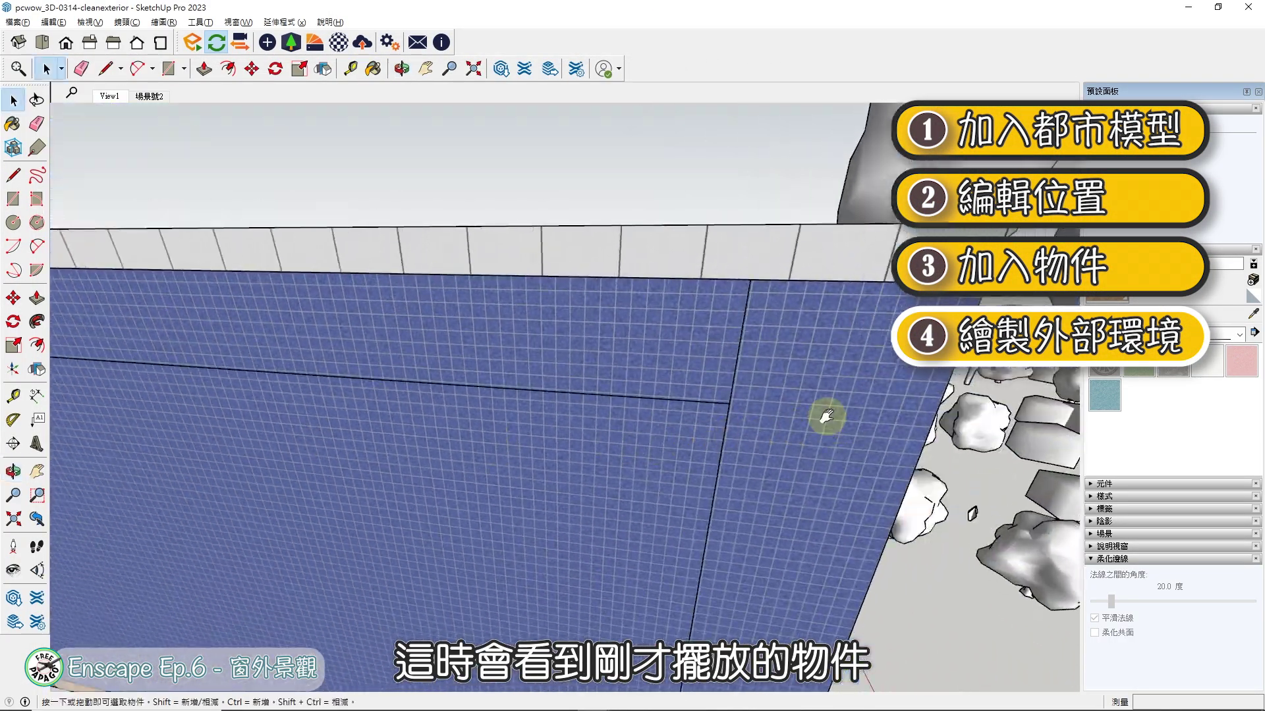
mouse_move(824, 418)
left_mouse_down()
mouse_move(392, 370)
mouse_move(804, 472)
mouse_move(603, 415)
left_mouse_up()
middle_click_drag(602, 415, 629, 477, "shift")
scroll(619, 415, "down", 2)
key("r")
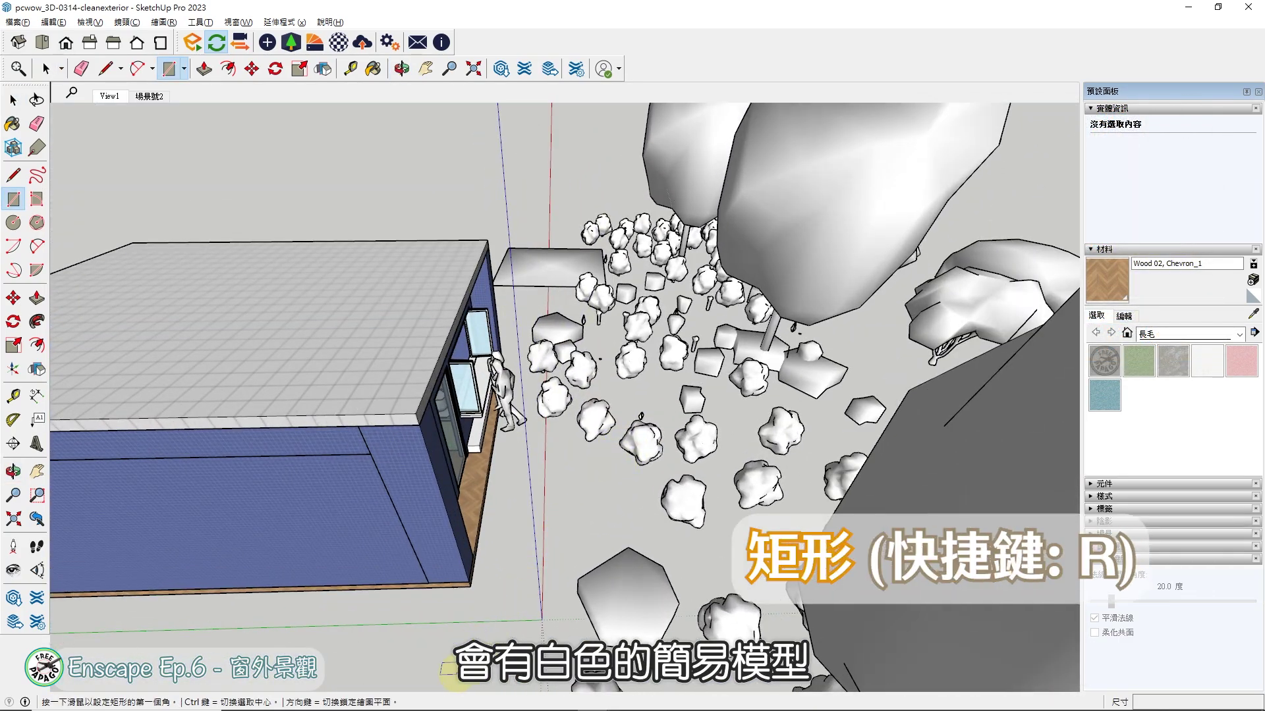
left_click(448, 670)
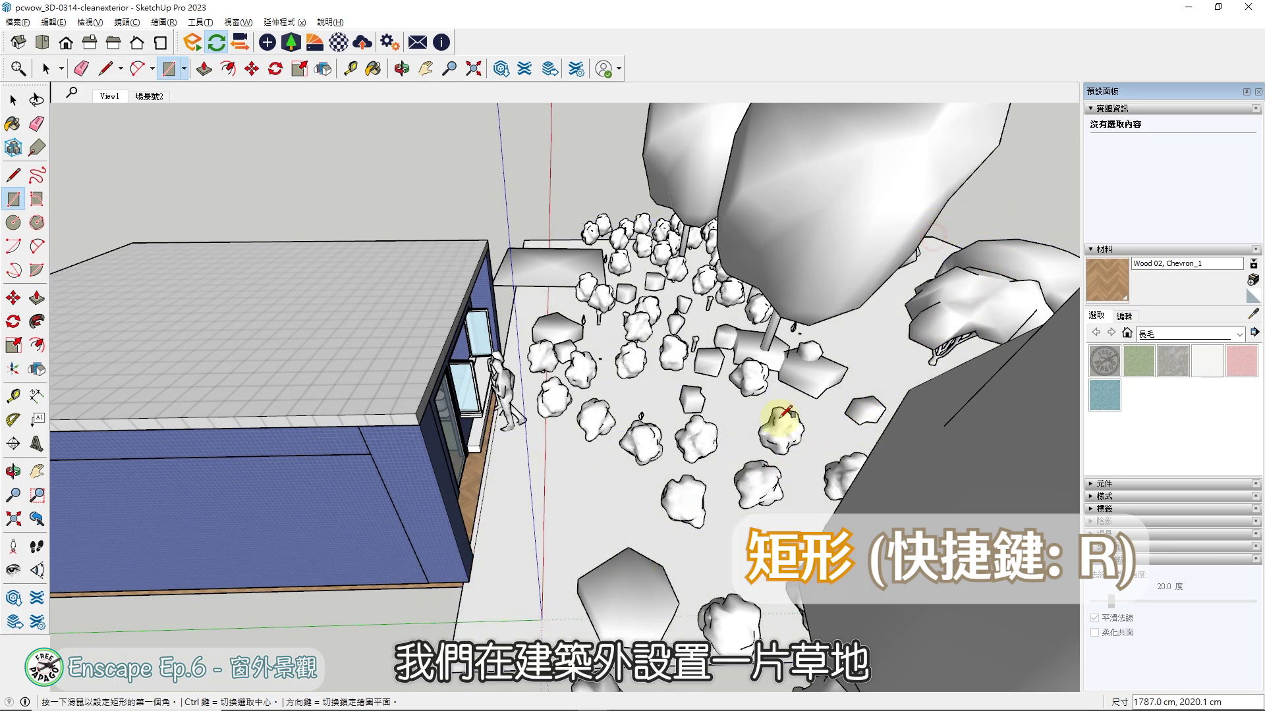
Apply the 人工植被草 landscaping material to the ground rectangle and make it a component named 草地.
middle_click_drag(722, 443, 579, 409)
key("space")
left_click(524, 520)
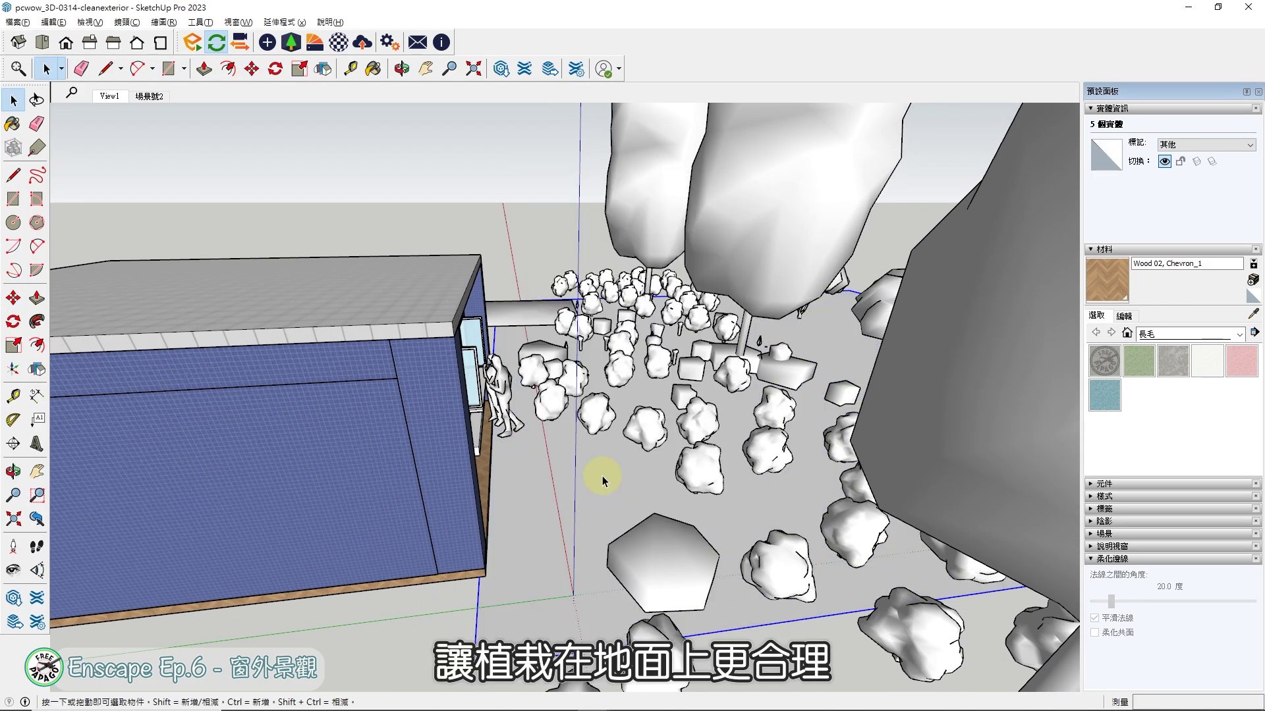
left_click(1189, 334)
left_click(606, 498)
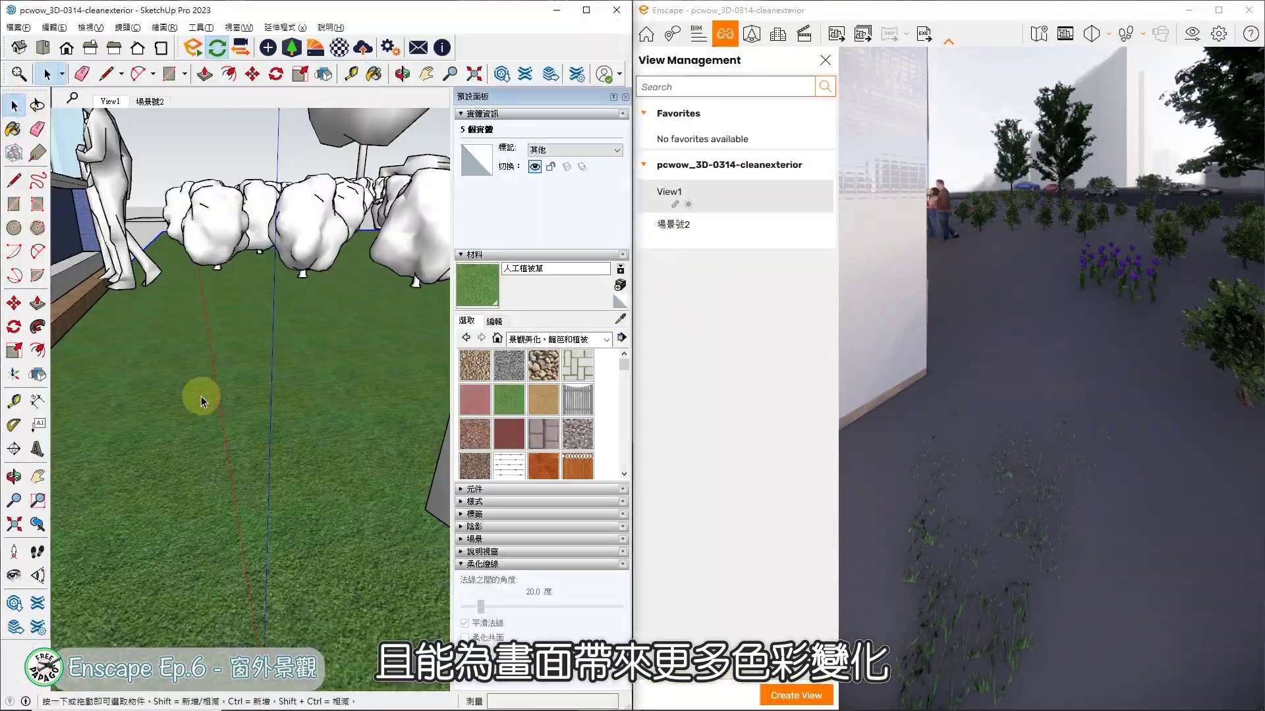
key("space")
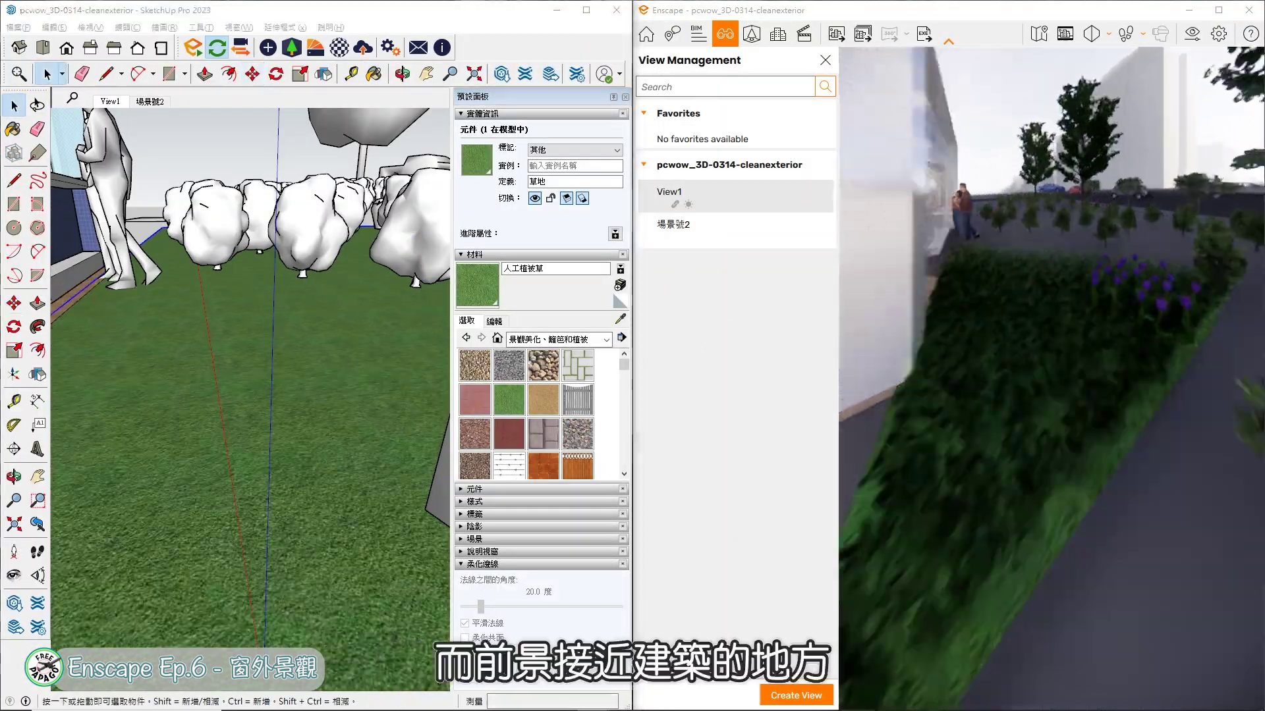
Hide the Topography of the site context, align the lawn with the café's floor edge and move the placed plants onto it.
left_click(777, 33)
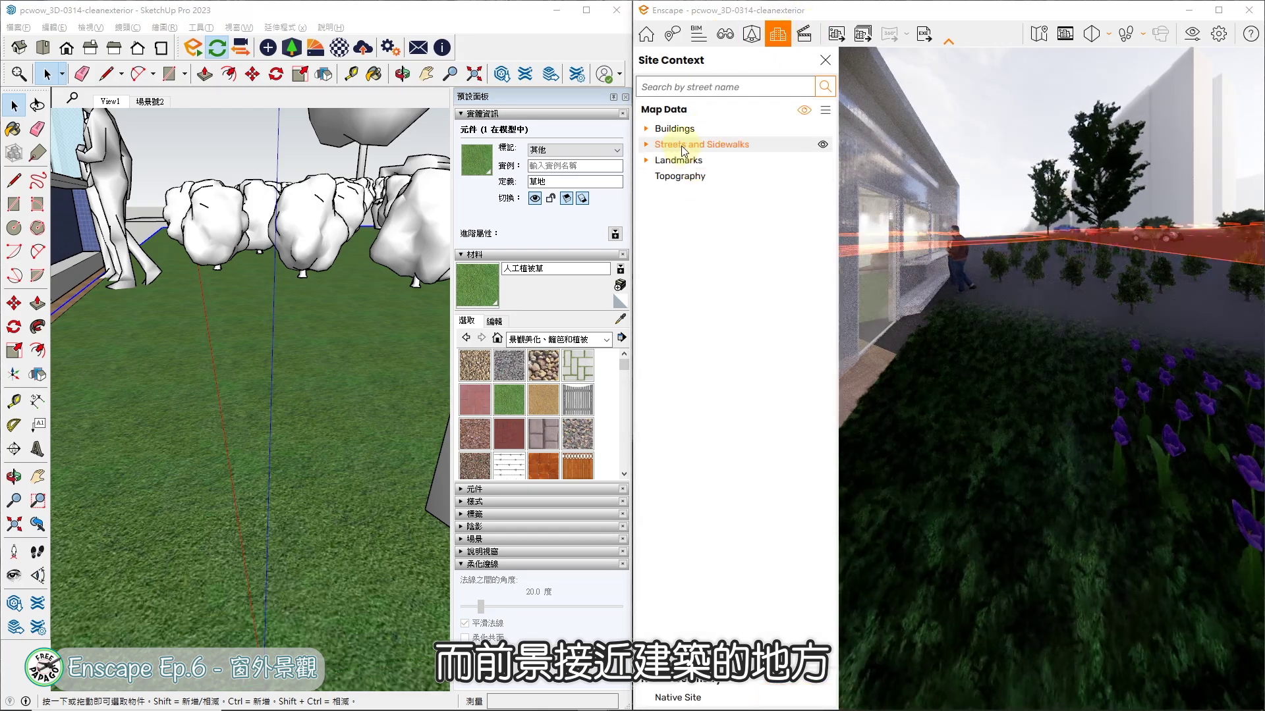
left_click(822, 176)
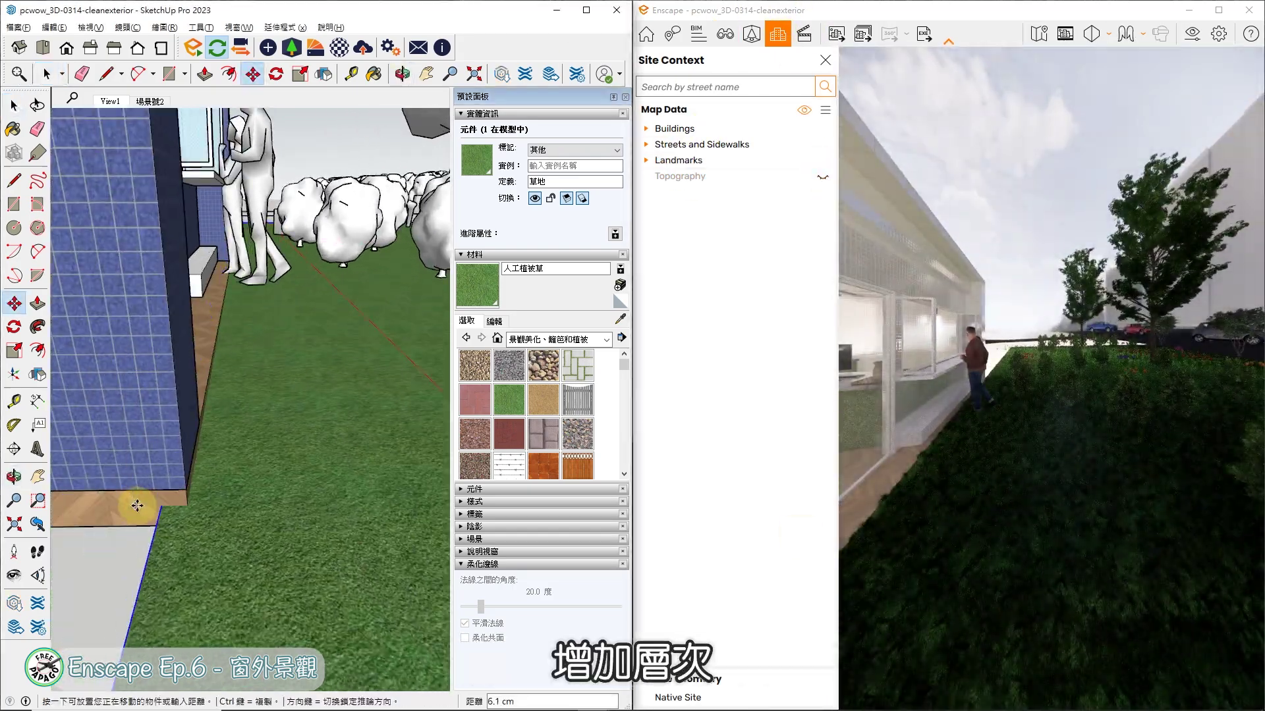
left_click(183, 528)
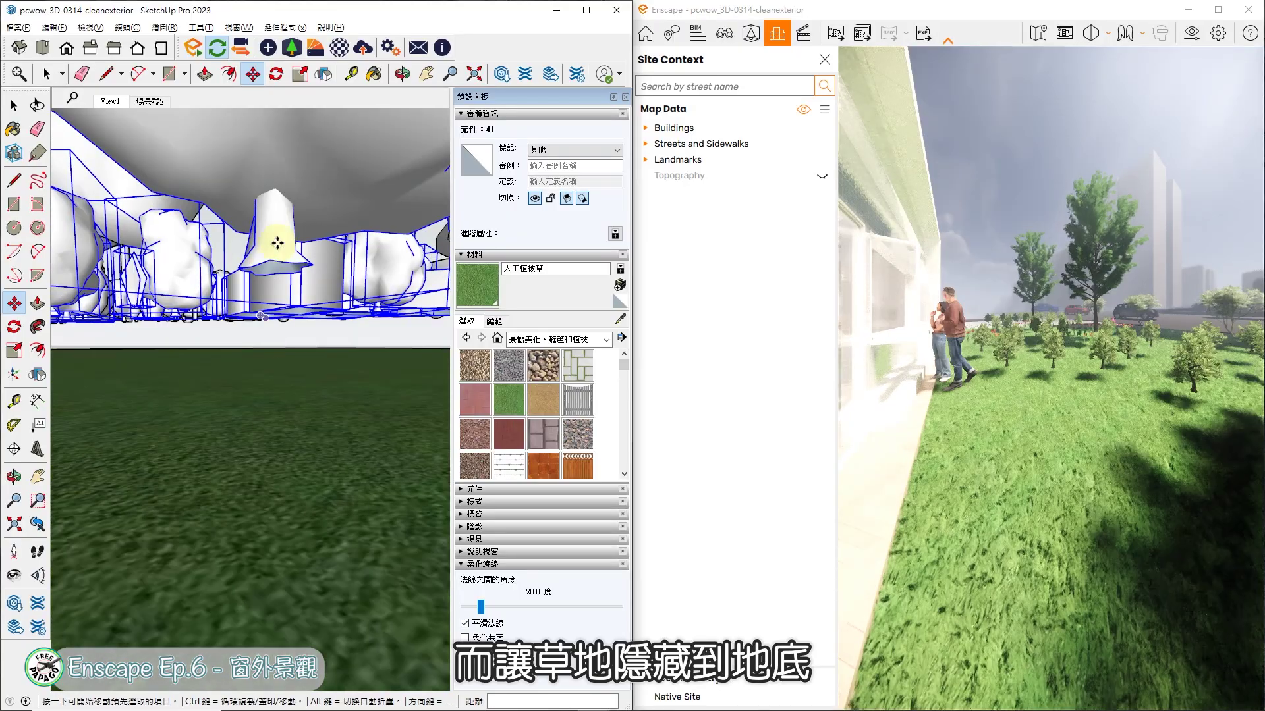
left_click(268, 443)
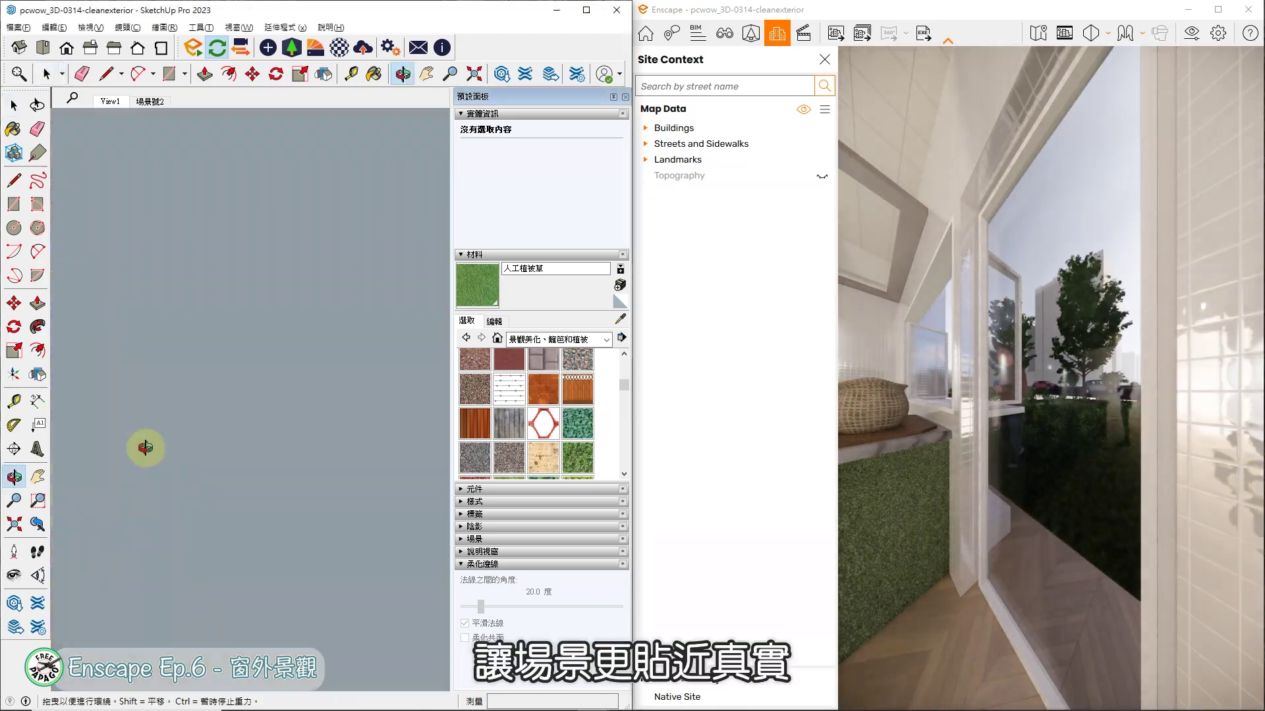
Add a path strip between the café and the lawn and cover it with the imported Enscape ground material Gravel 01.
left_click(119, 603)
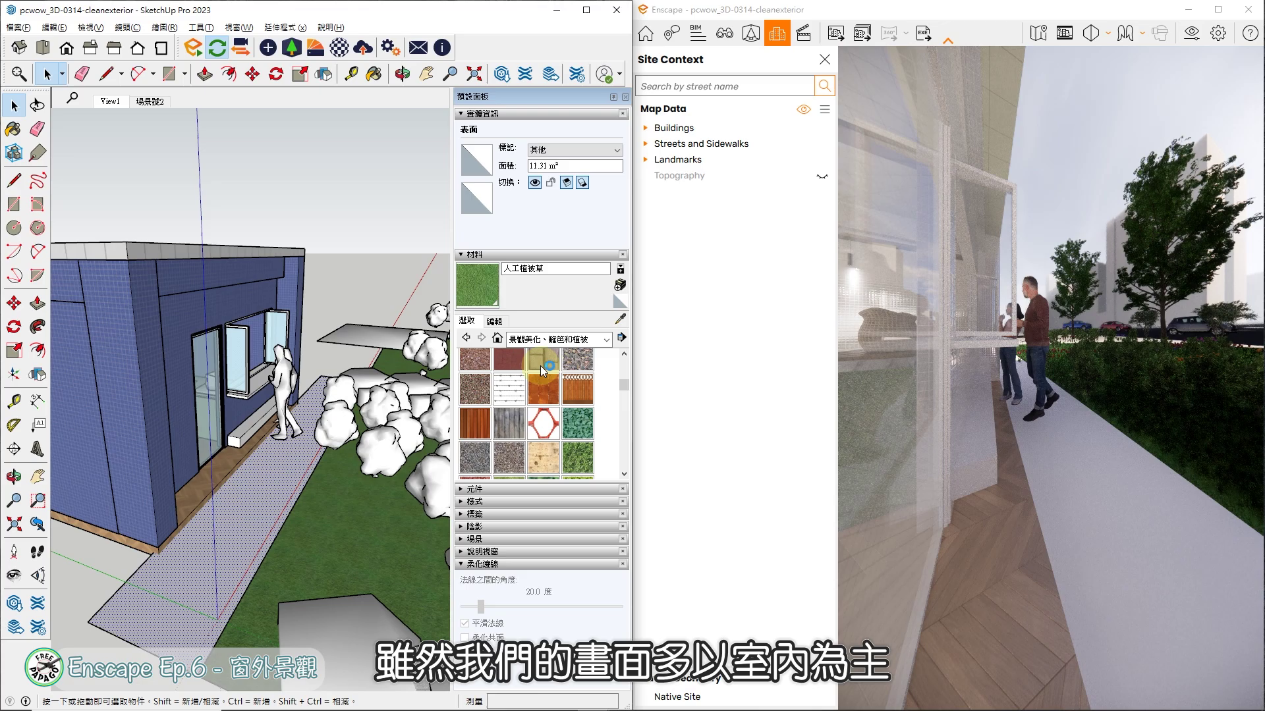
left_click(559, 339)
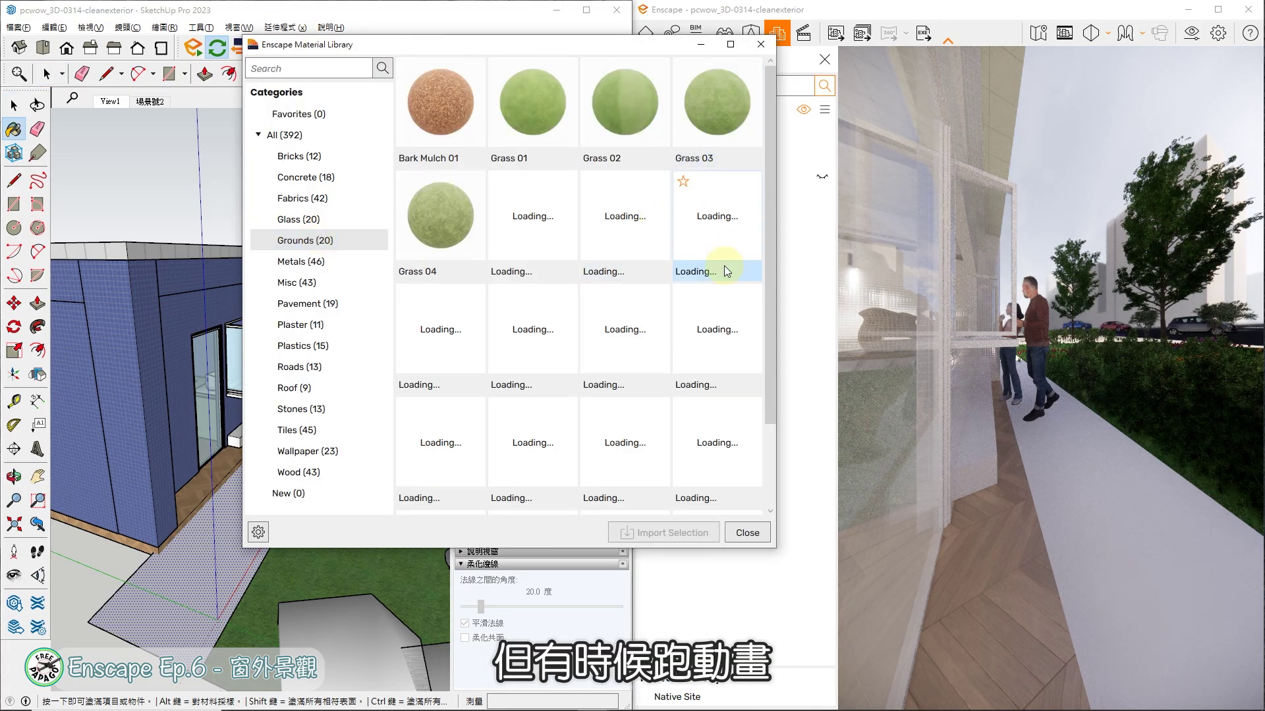
left_click(528, 235)
left_click(665, 527)
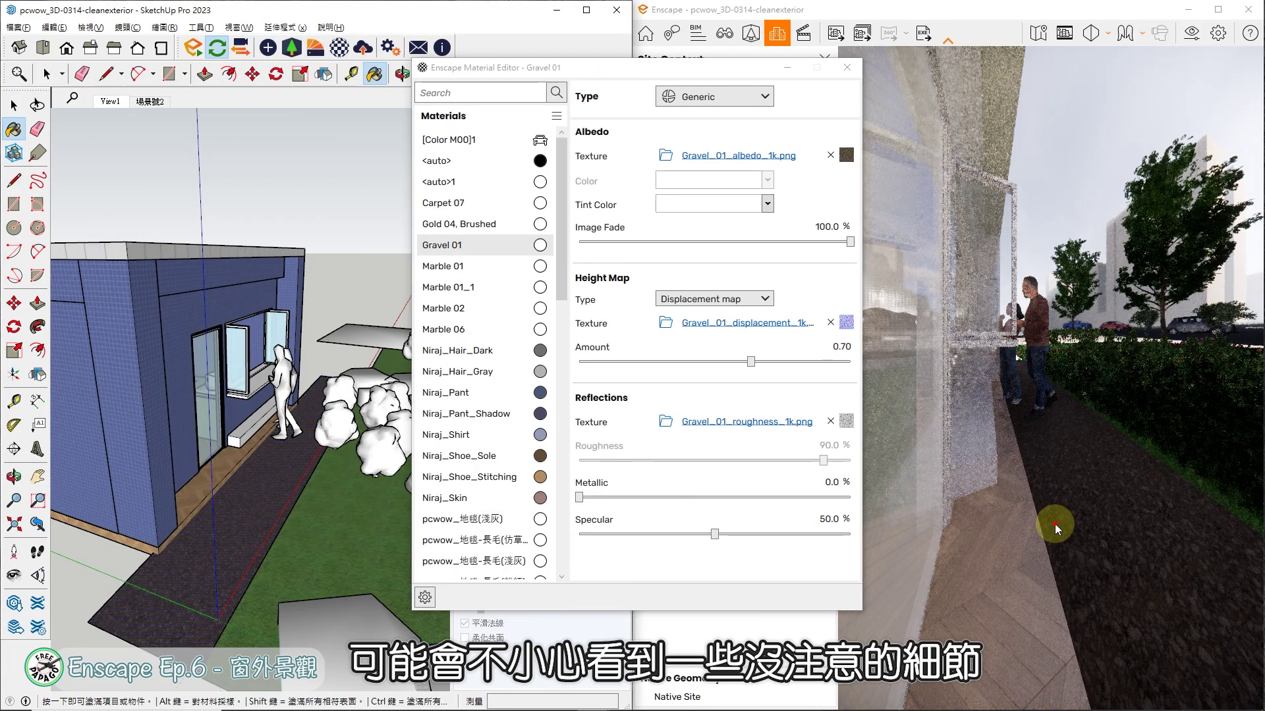
Walk around the café entrance and interior in Enscape to examine the gravel path, lawn and background through the doorway.
left_click_drag(1054, 524, 1126, 523)
key("w")
key("s")
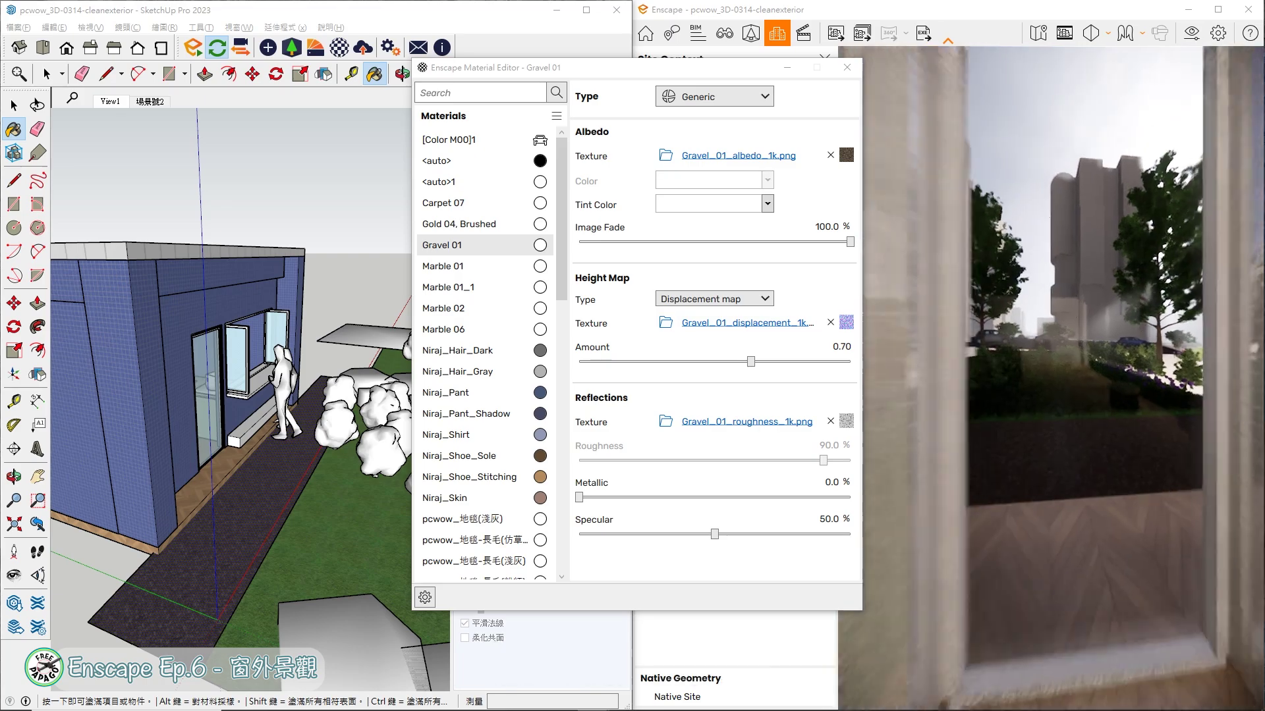
key("d")
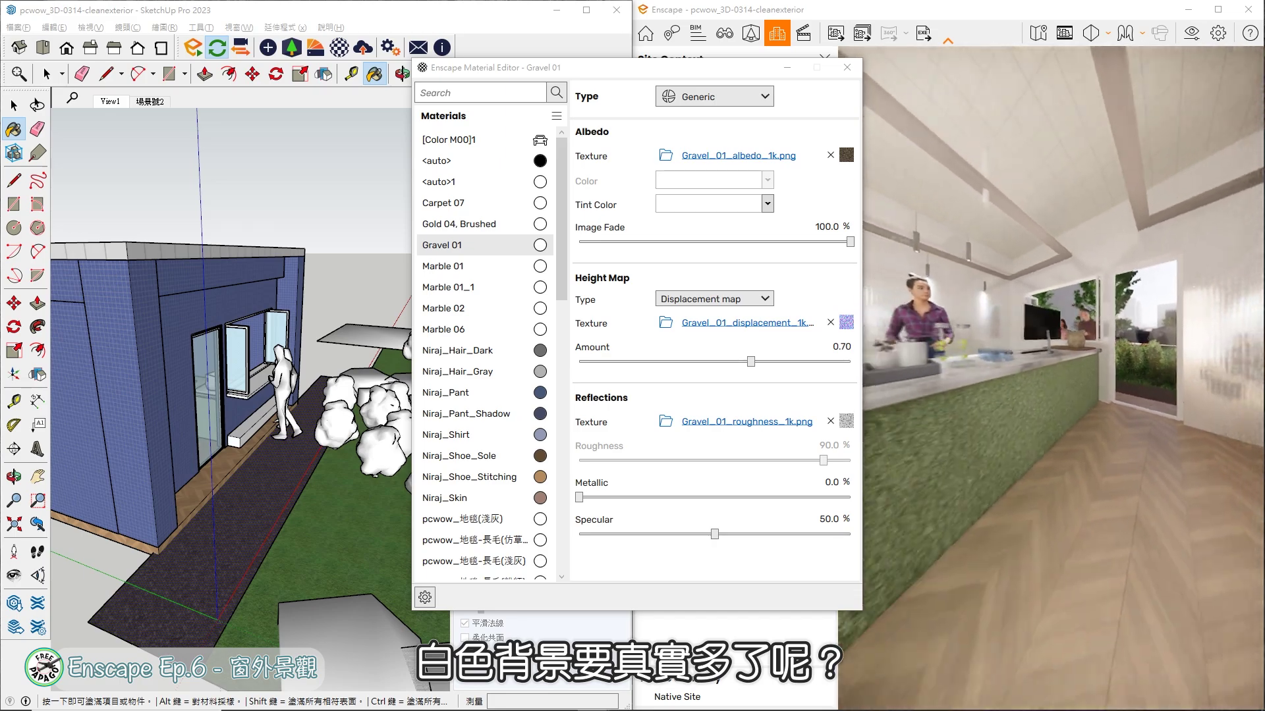
key("w")
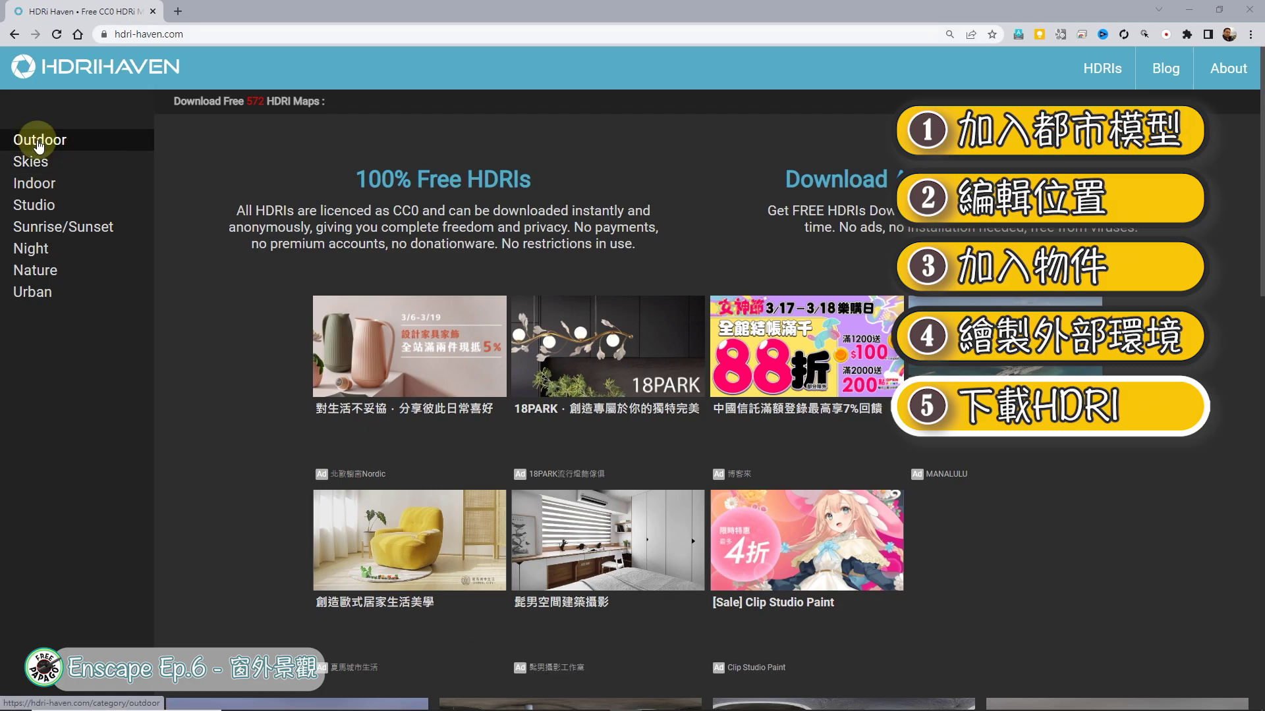
On HDRI Haven, browse the night skies and download the Beach By The Lake At Night HDRI map in 8K resolution.
left_click(37, 166)
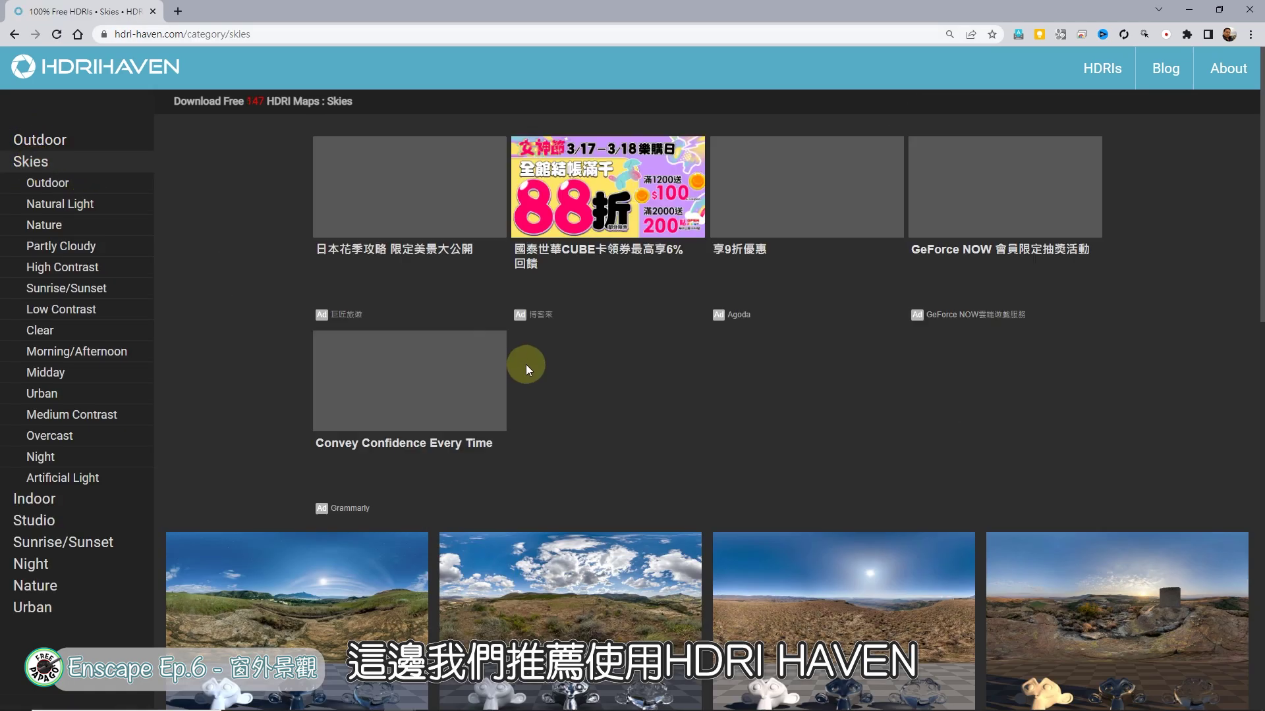
scroll(566, 339, "down", 10)
scroll(645, 304, "down", 10)
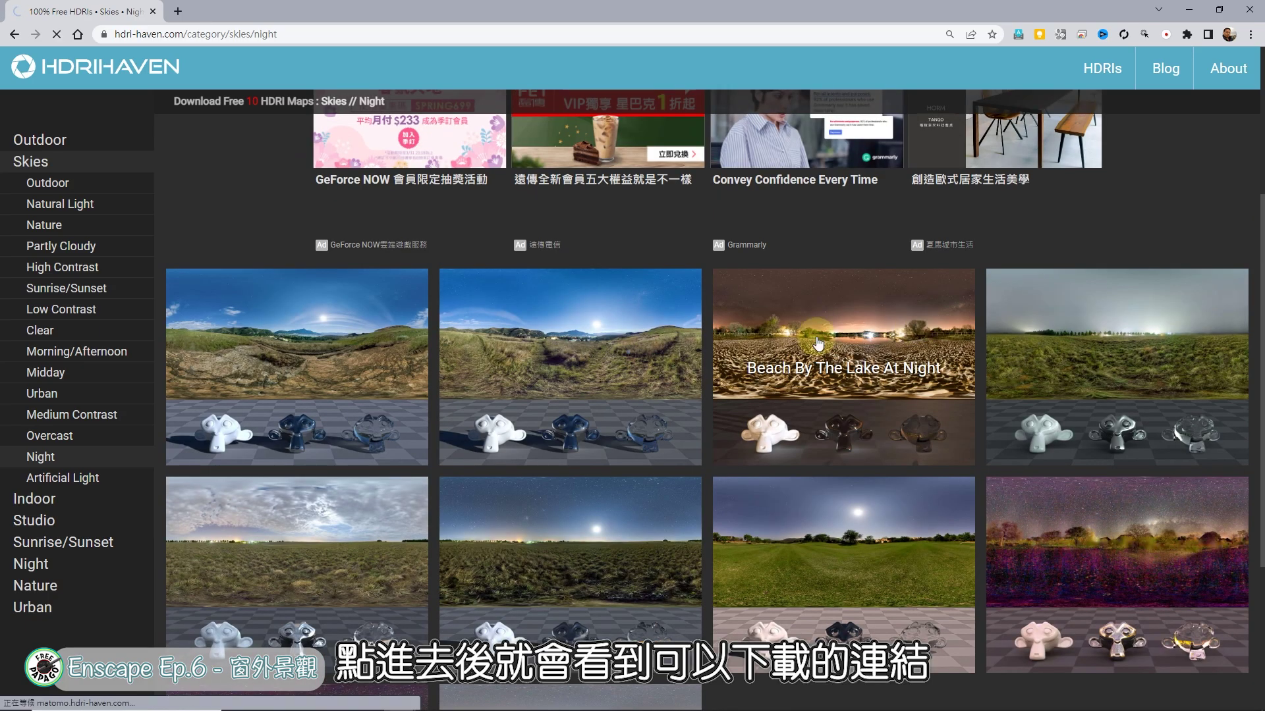
left_click(817, 342)
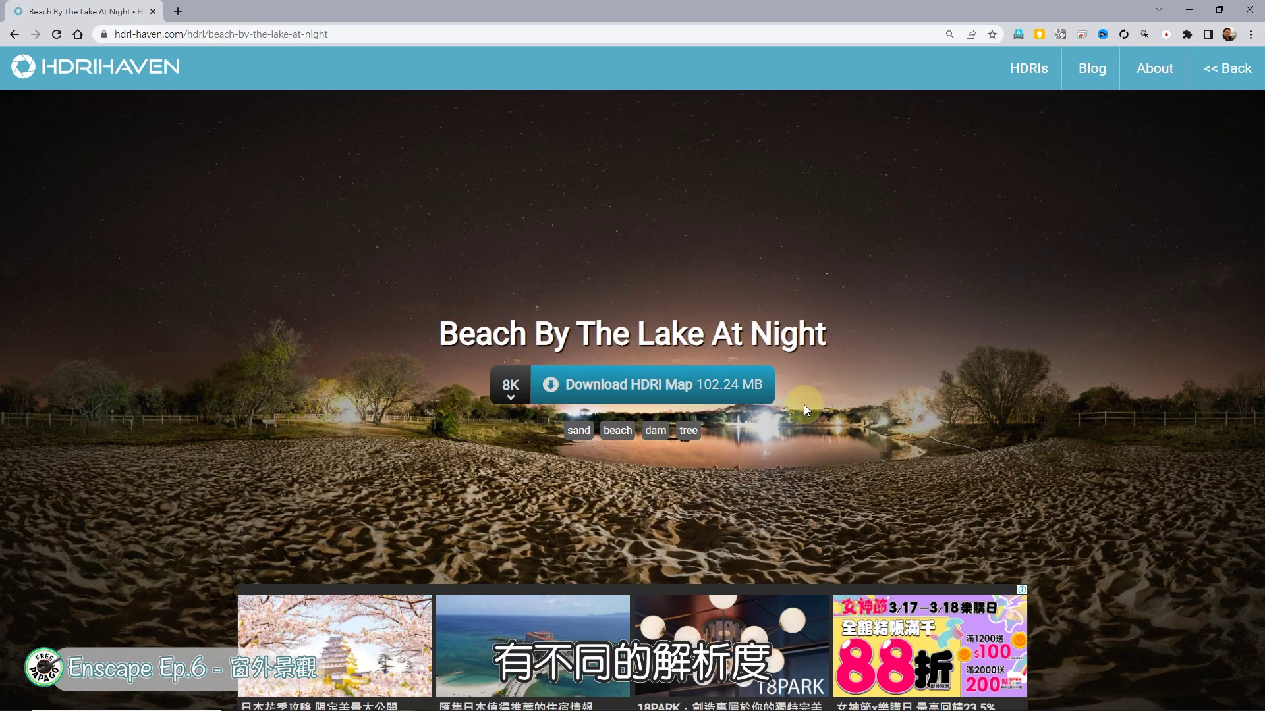
left_click(507, 395)
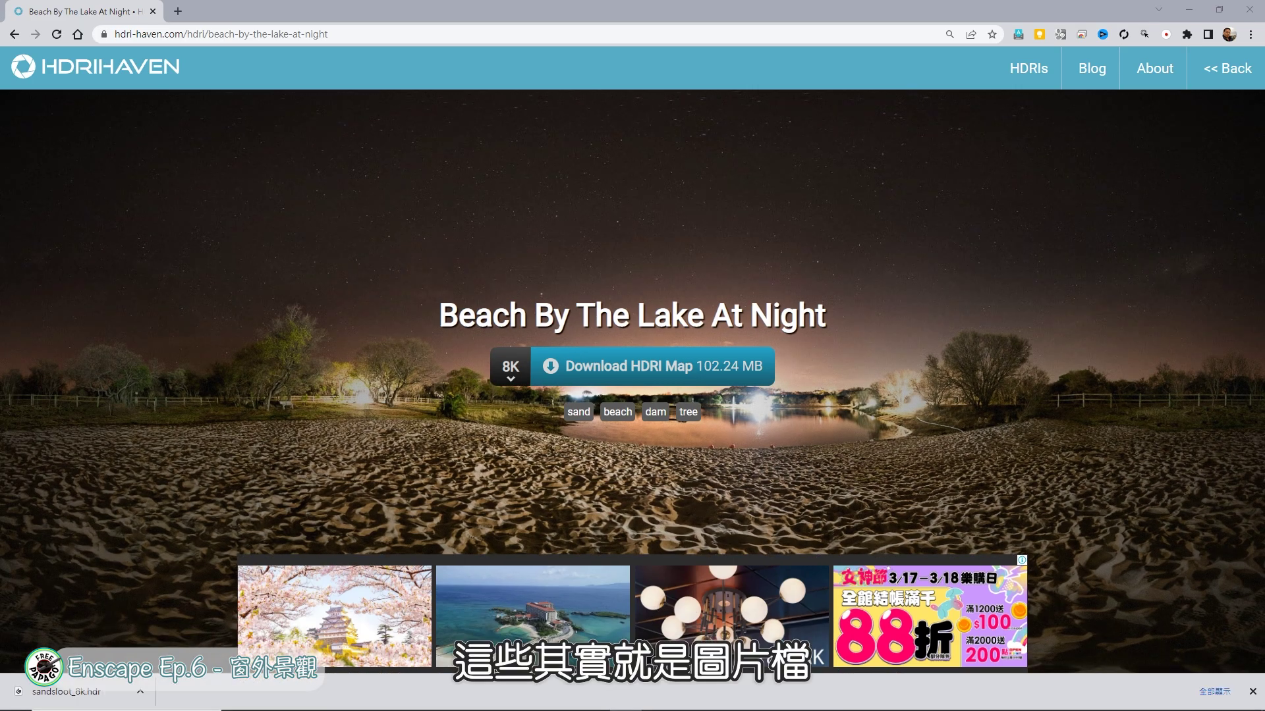
Switch to Enscape, set the sky's horizon source to Skybox and load the sandsloot_8k HDR file.
left_click_drag(1219, 12, 597, 120)
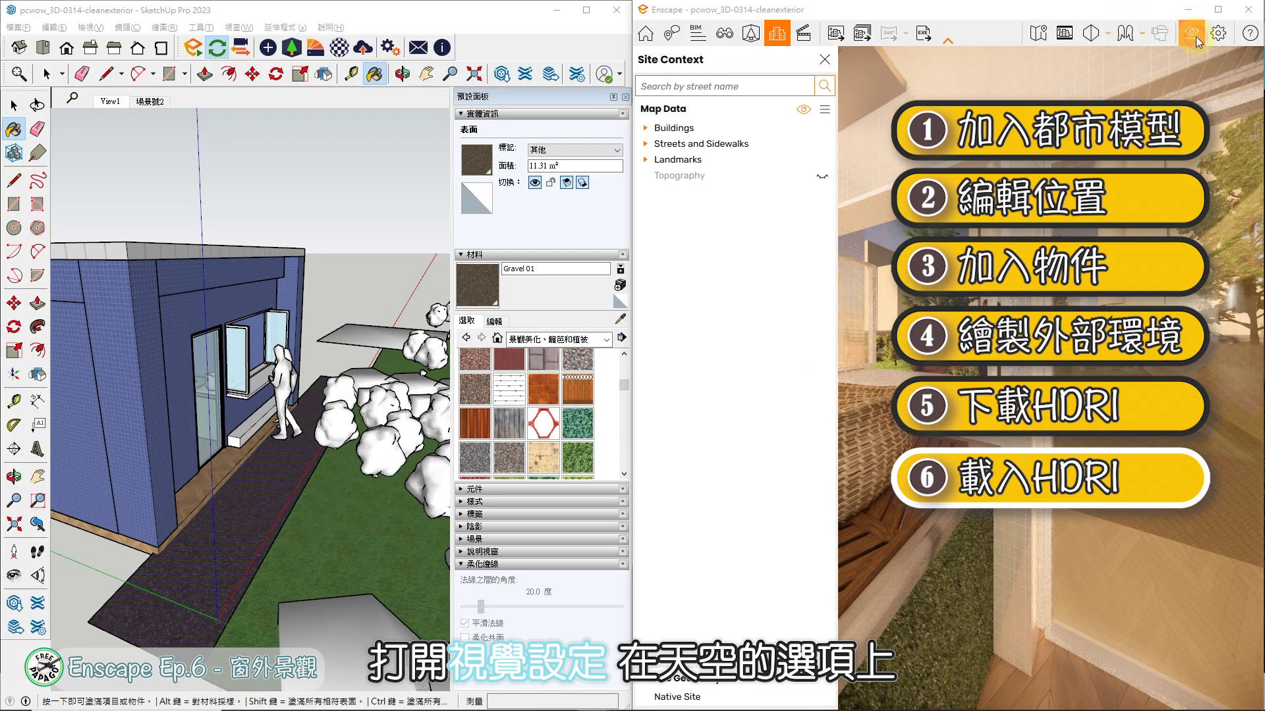
left_click(1191, 33)
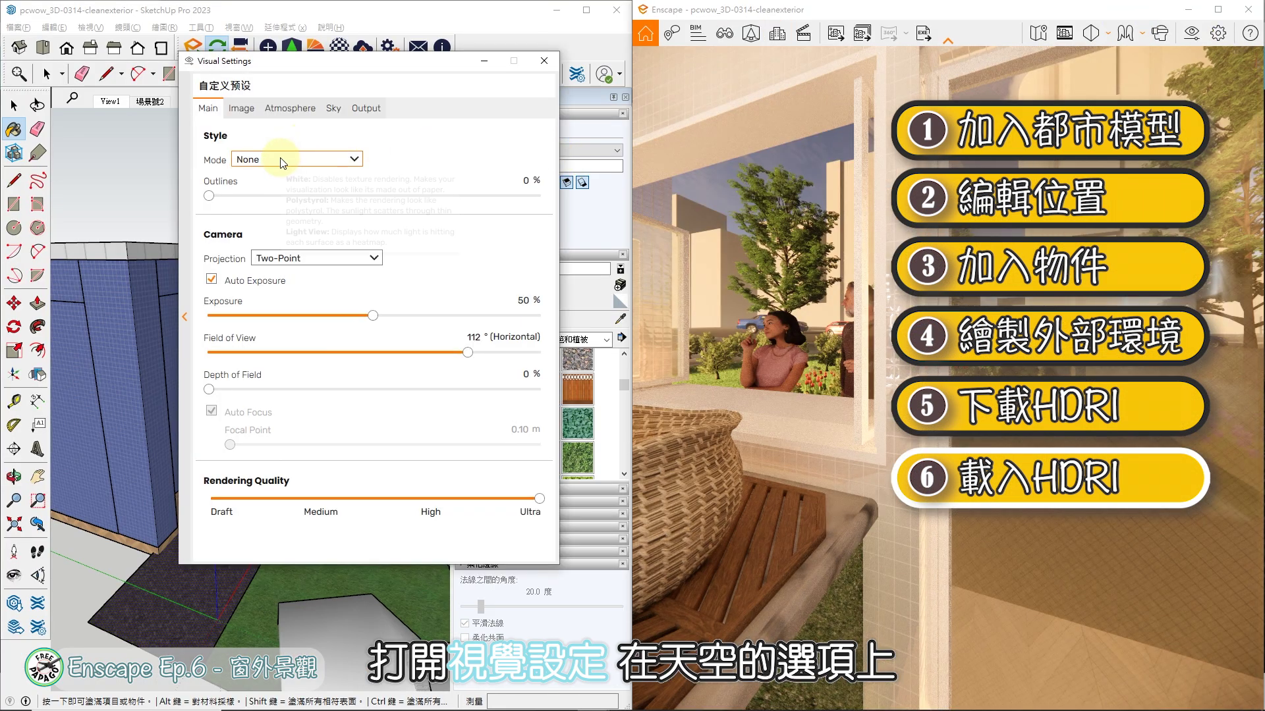
left_click(334, 109)
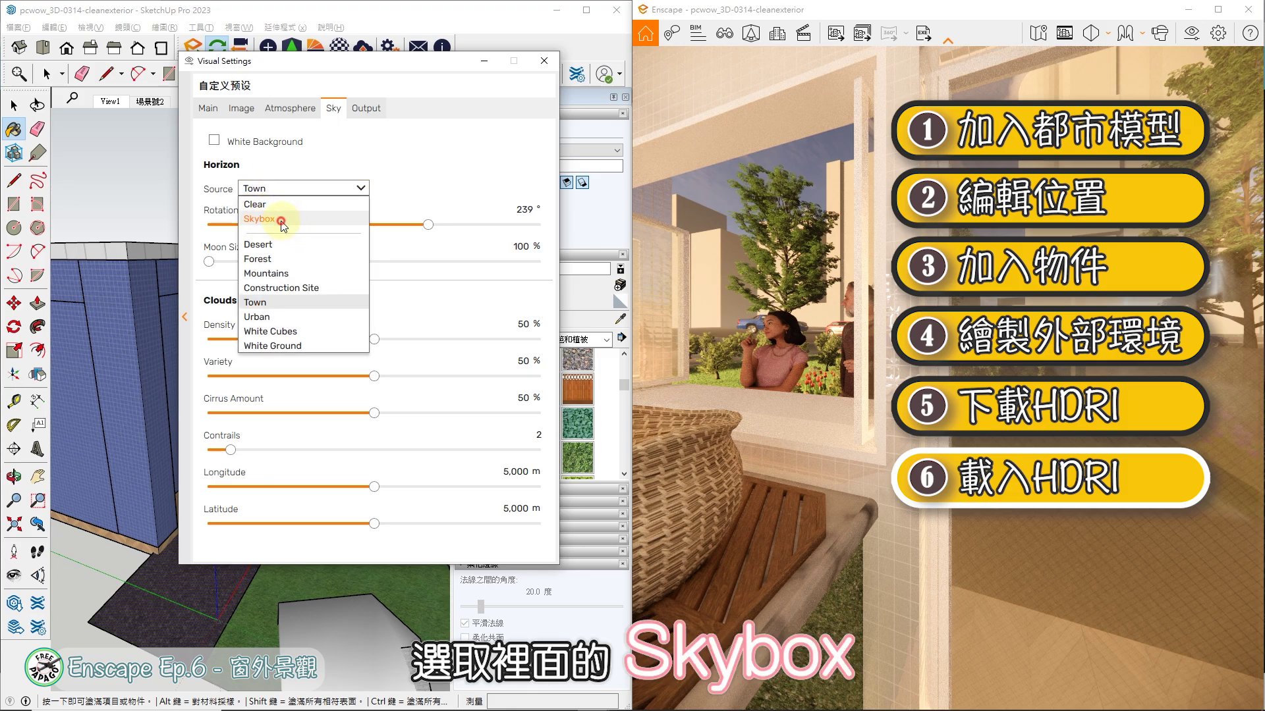
left_click(281, 221)
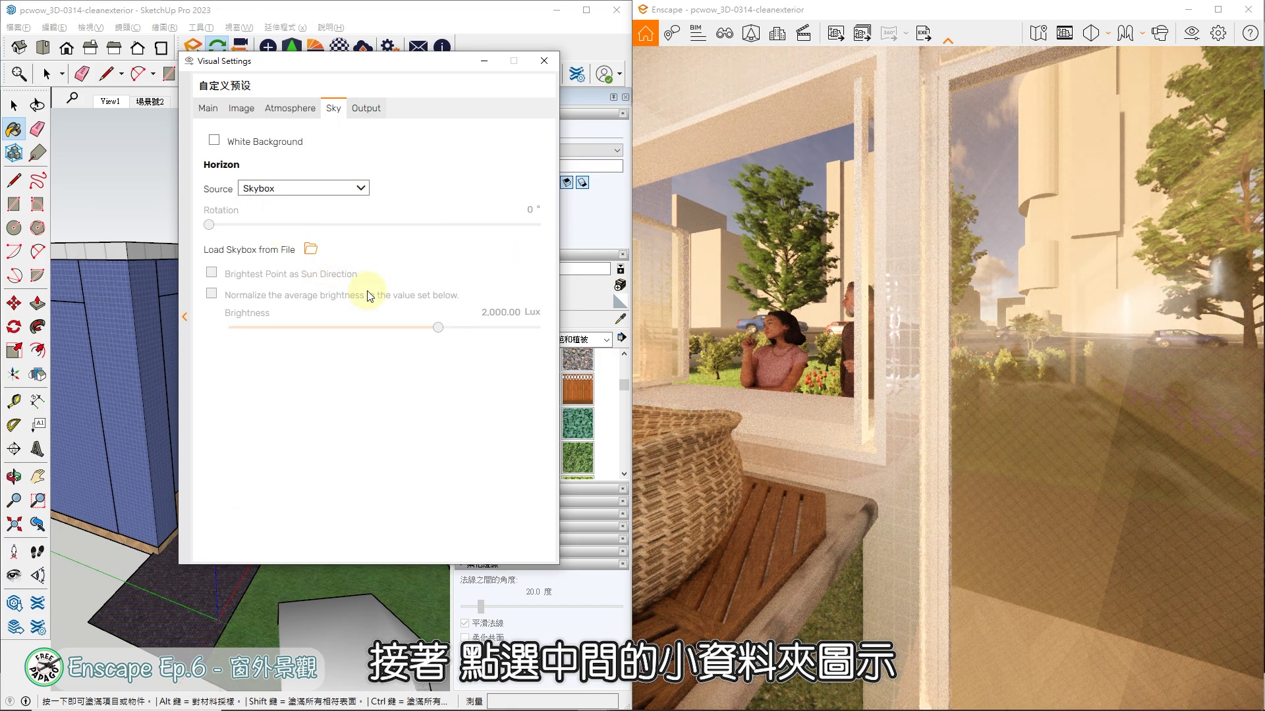
left_click(311, 249)
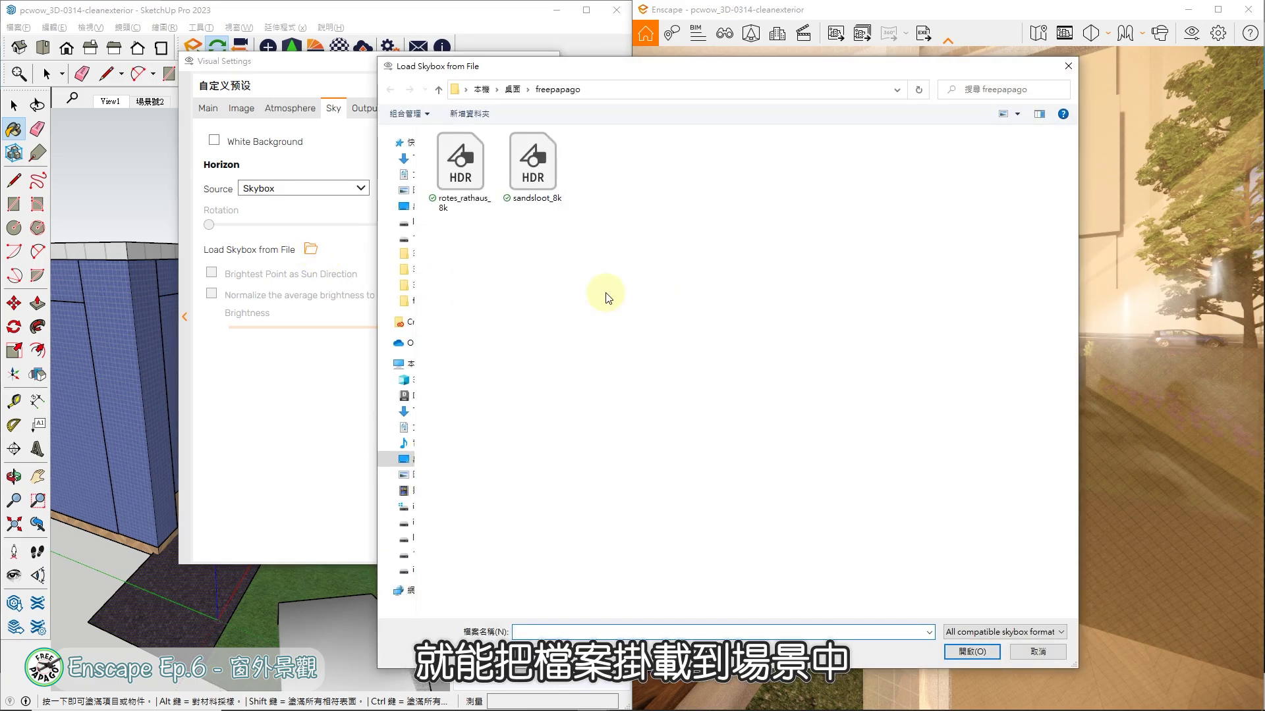
left_click(542, 182)
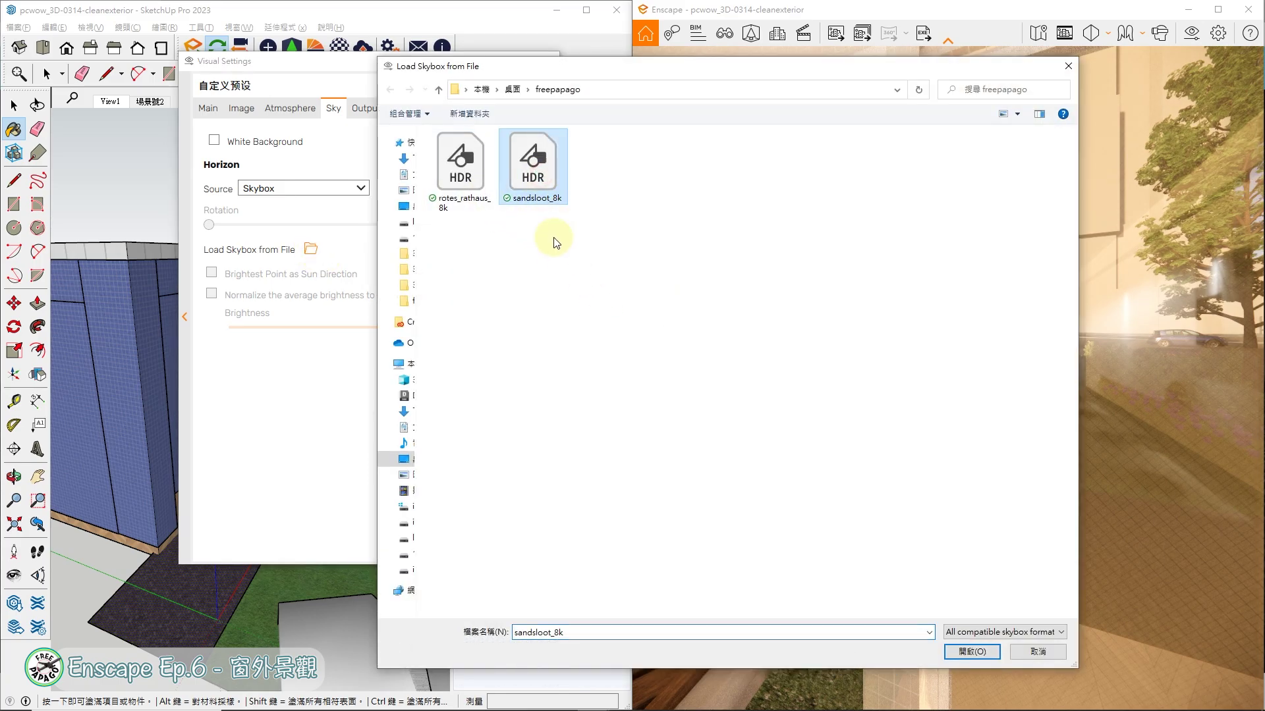
left_click(965, 654)
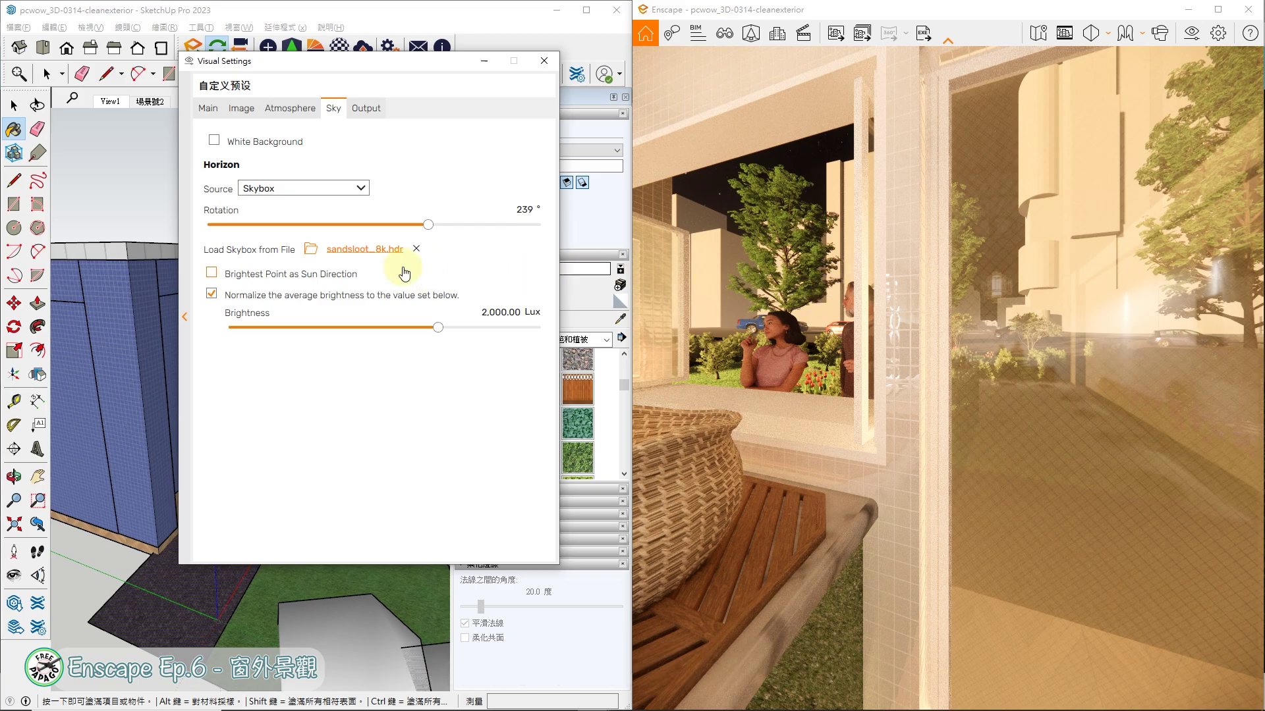
Enable Brightest Point as Sun Direction for the night skybox and set its rotation to 53°.
left_click(886, 270)
key("w")
left_click_drag(883, 270, 922, 274)
key("w")
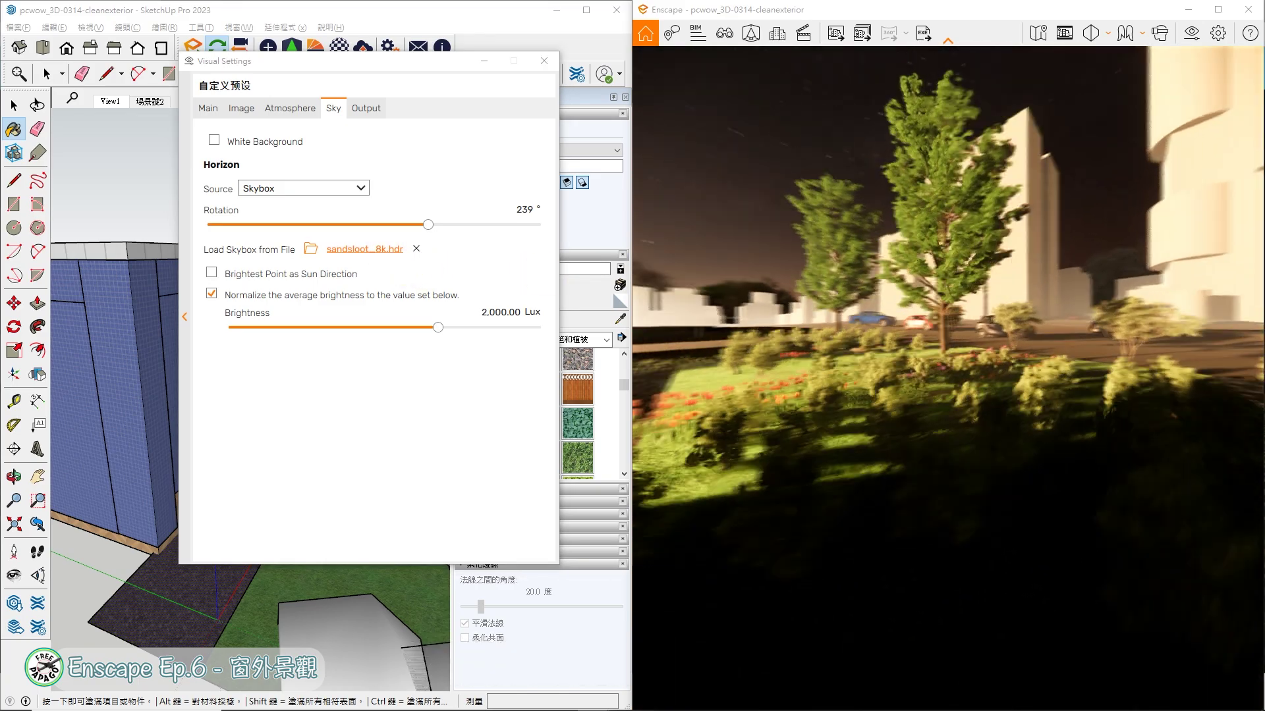
left_click_drag(948, 198, 699, 104)
left_click_drag(960, 344, 661, 140)
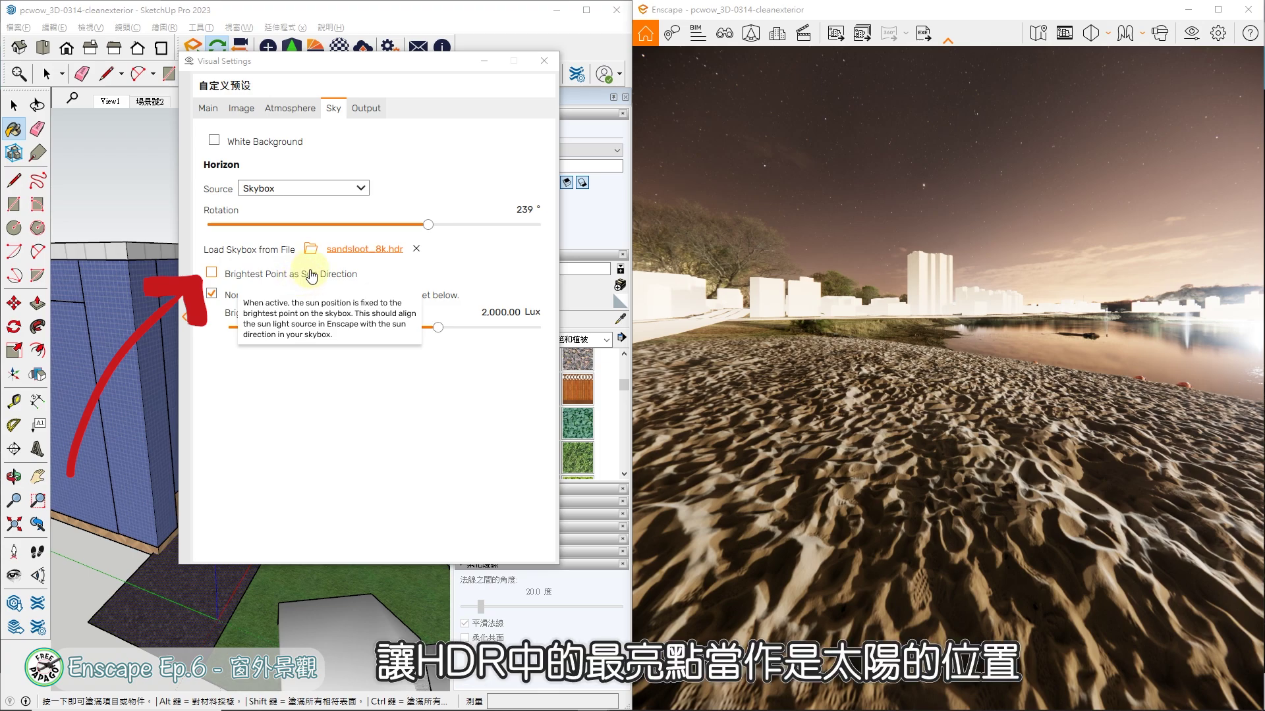
left_click(321, 279)
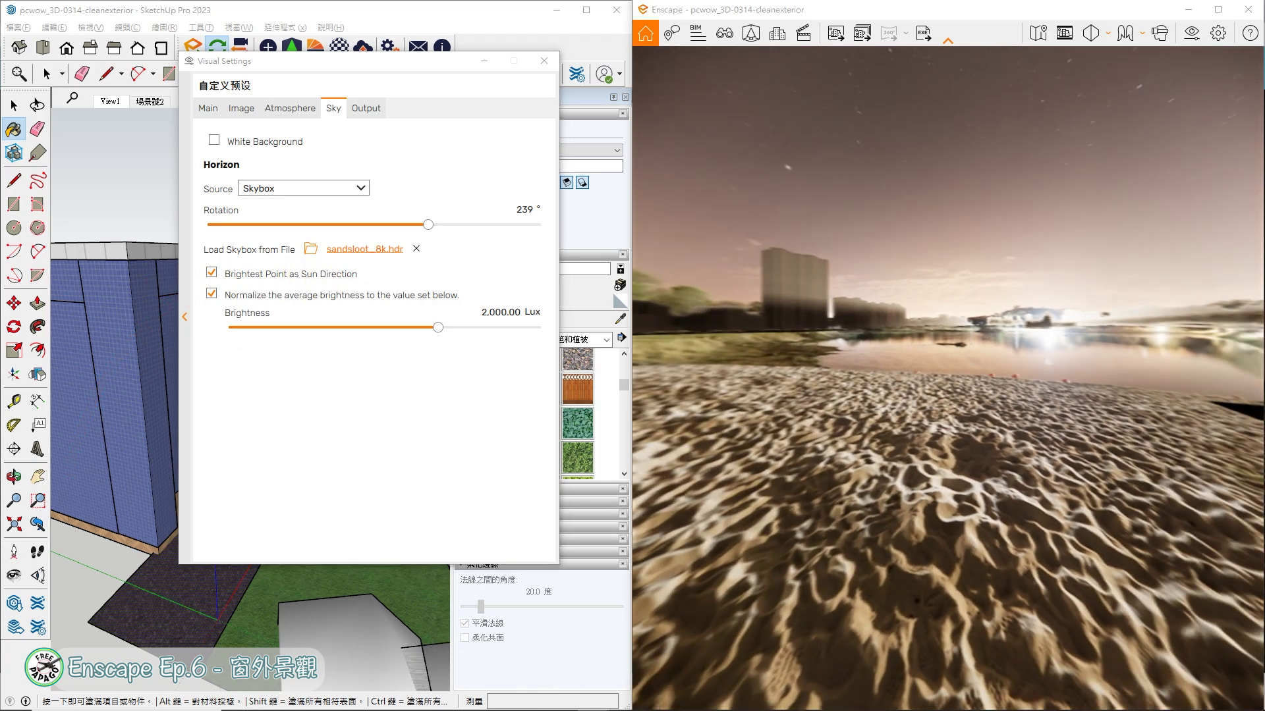
left_click_drag(876, 276, 934, 310)
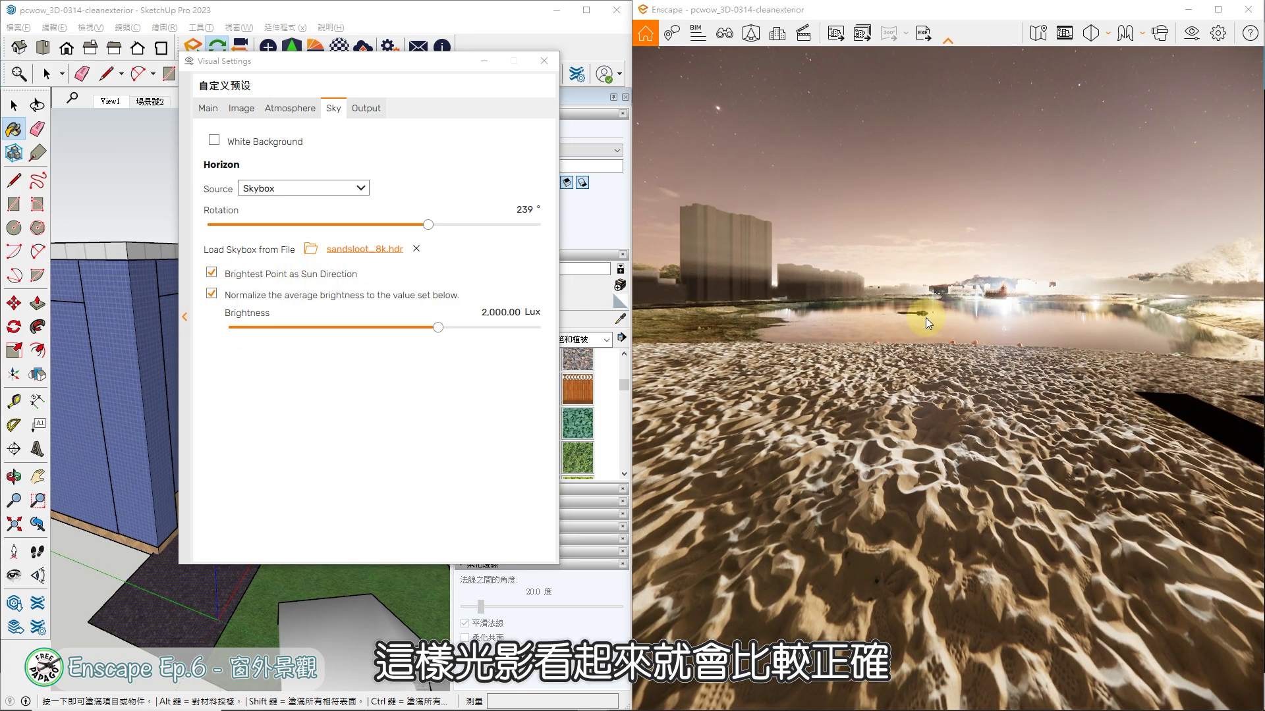
mouse_move(428, 224)
left_mouse_down()
mouse_move(152, 223)
mouse_move(258, 224)
left_mouse_up()
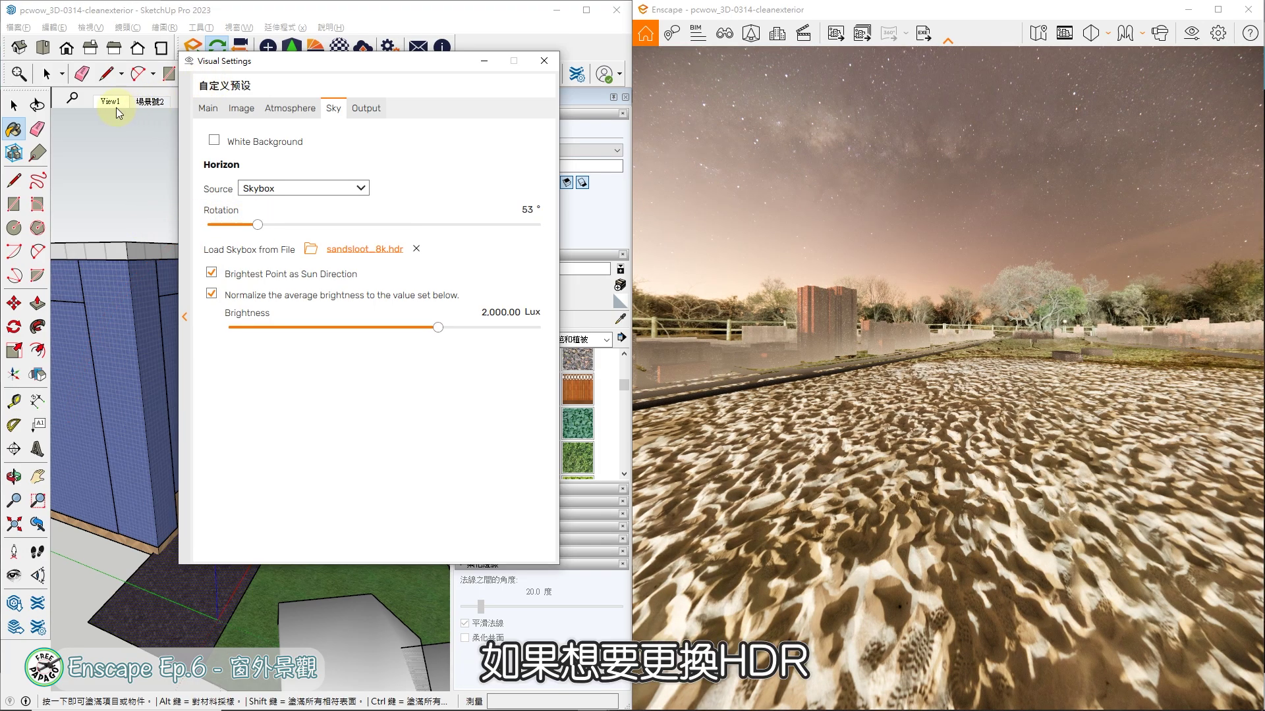
Return to the View1 scene and replace the skybox with the rotes_rathaus_8k HDR file.
left_click(117, 107)
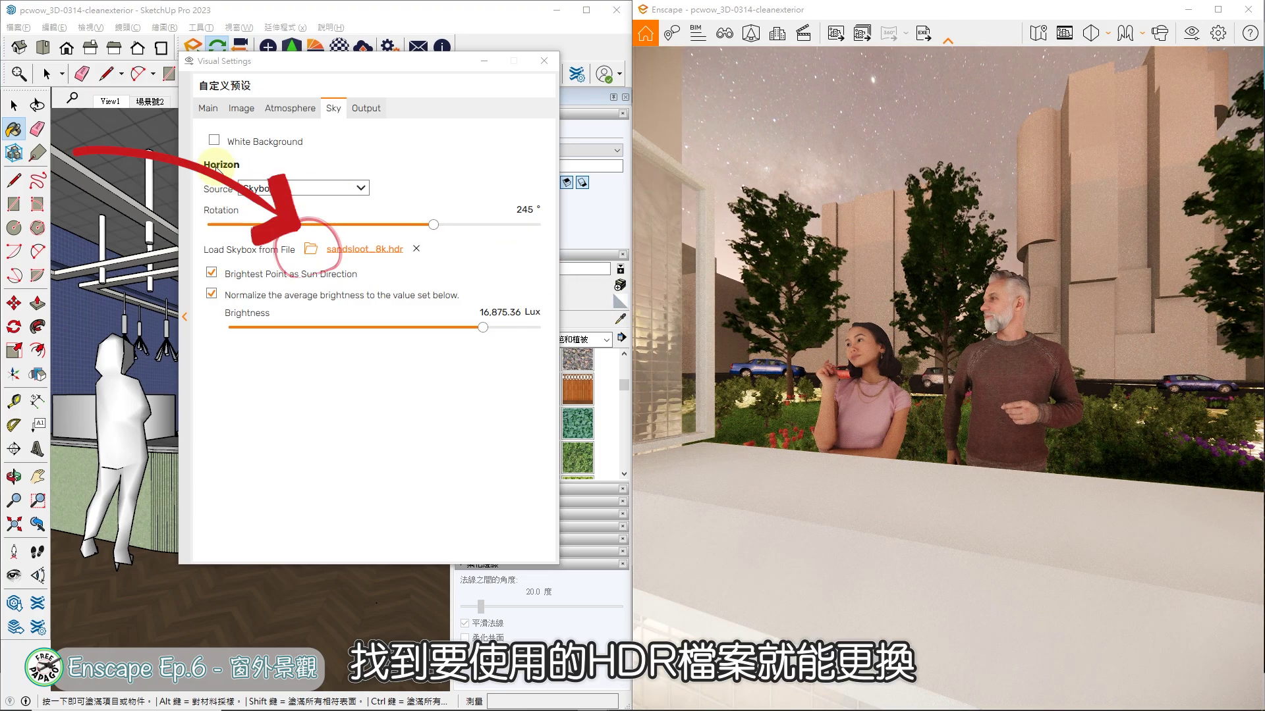
left_click(308, 249)
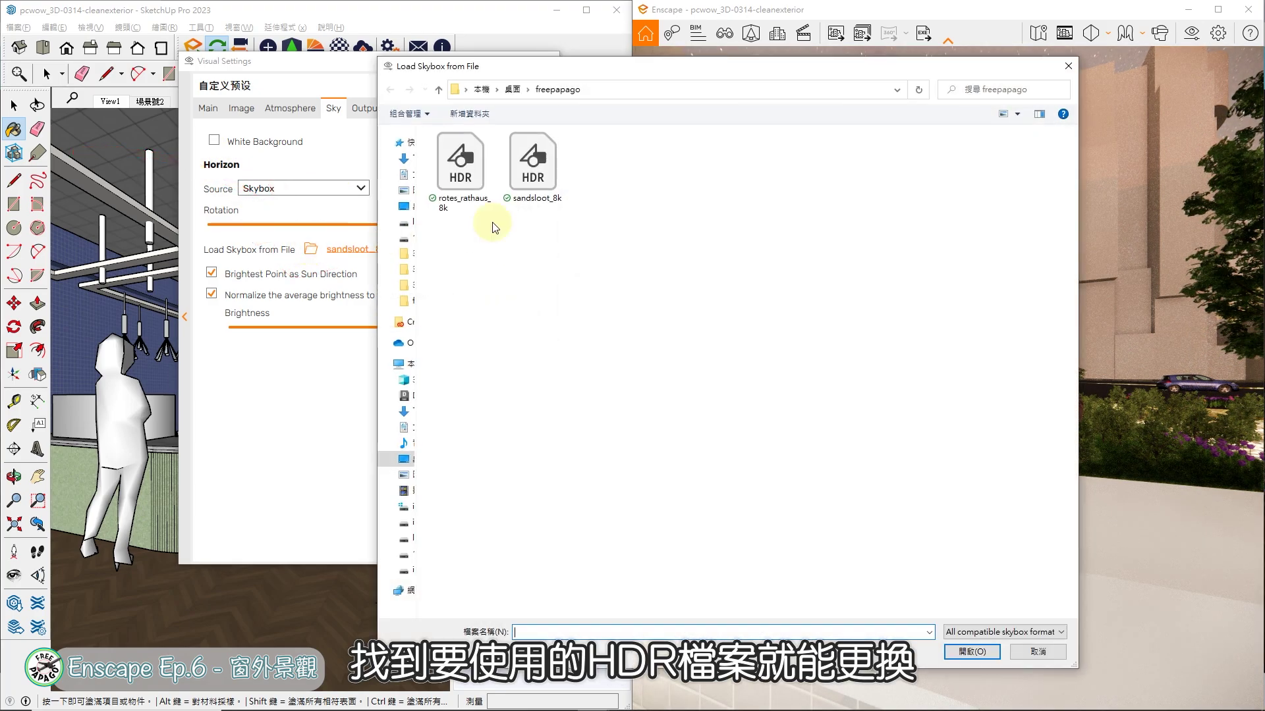
left_click(467, 178)
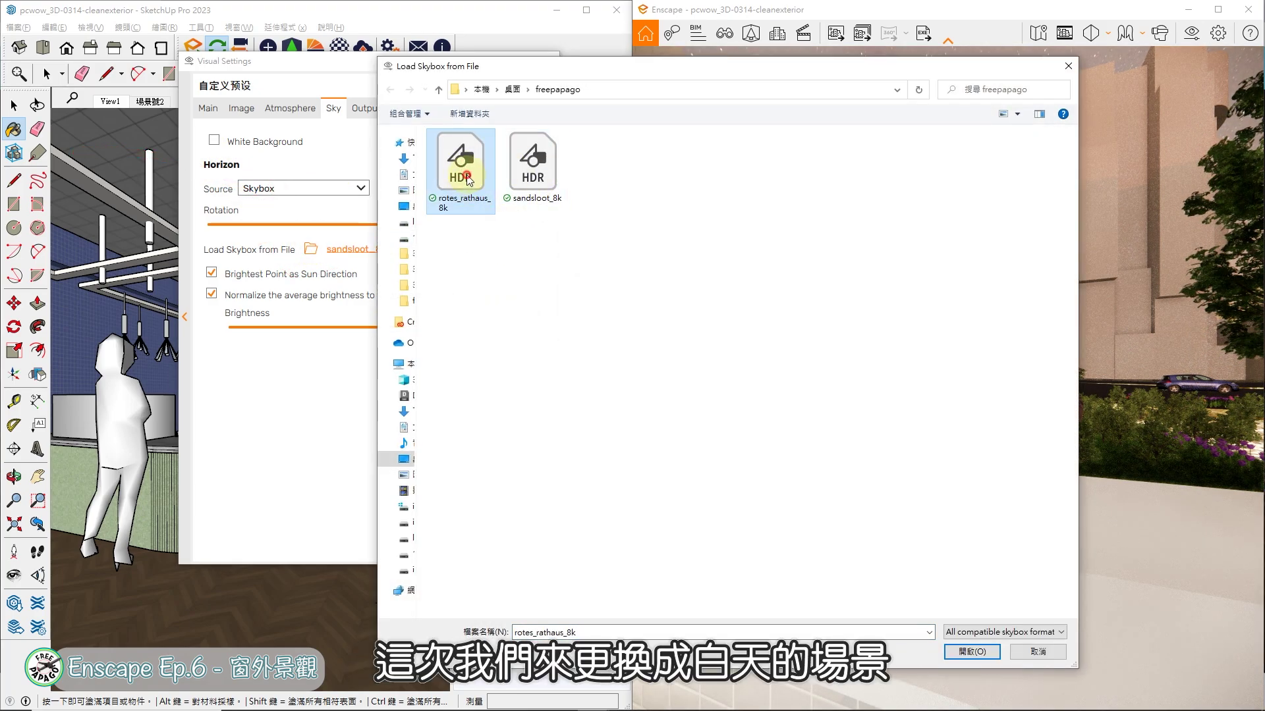
double_click(468, 178)
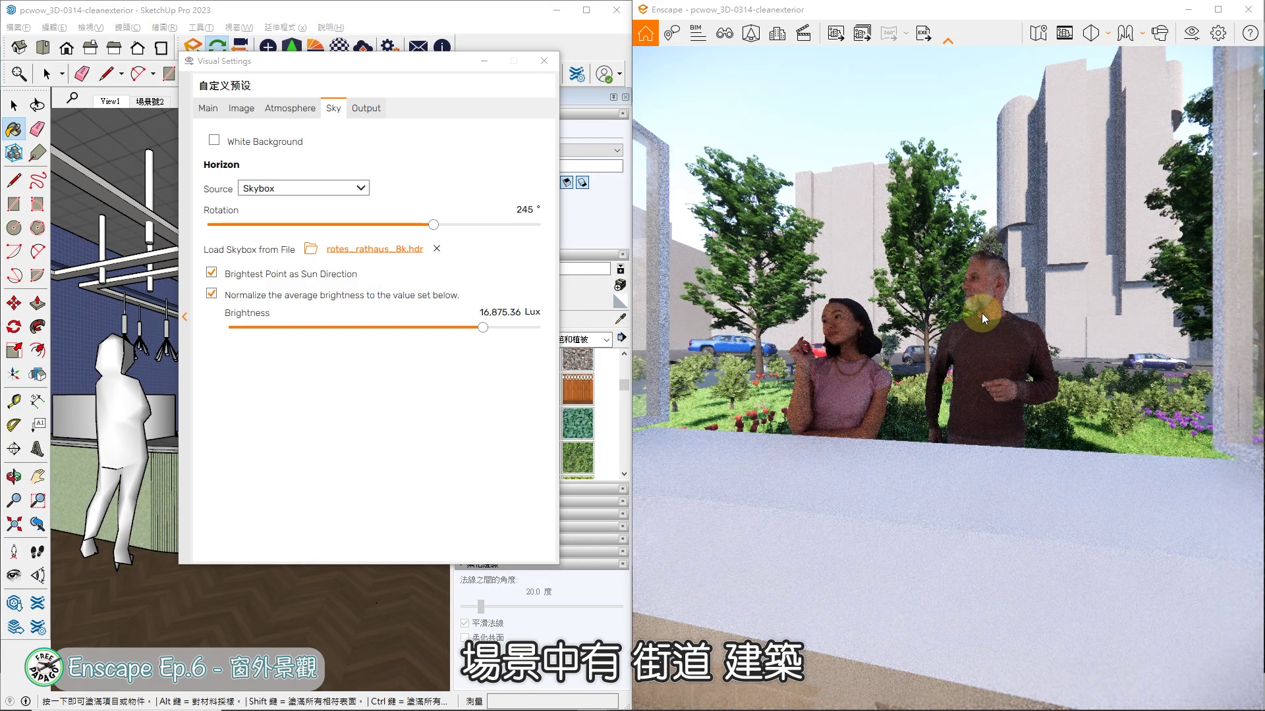
Move outside over the lawn and rotate the daytime skybox to 350°.
left_click_drag(982, 314, 955, 290)
key("w")
key("e")
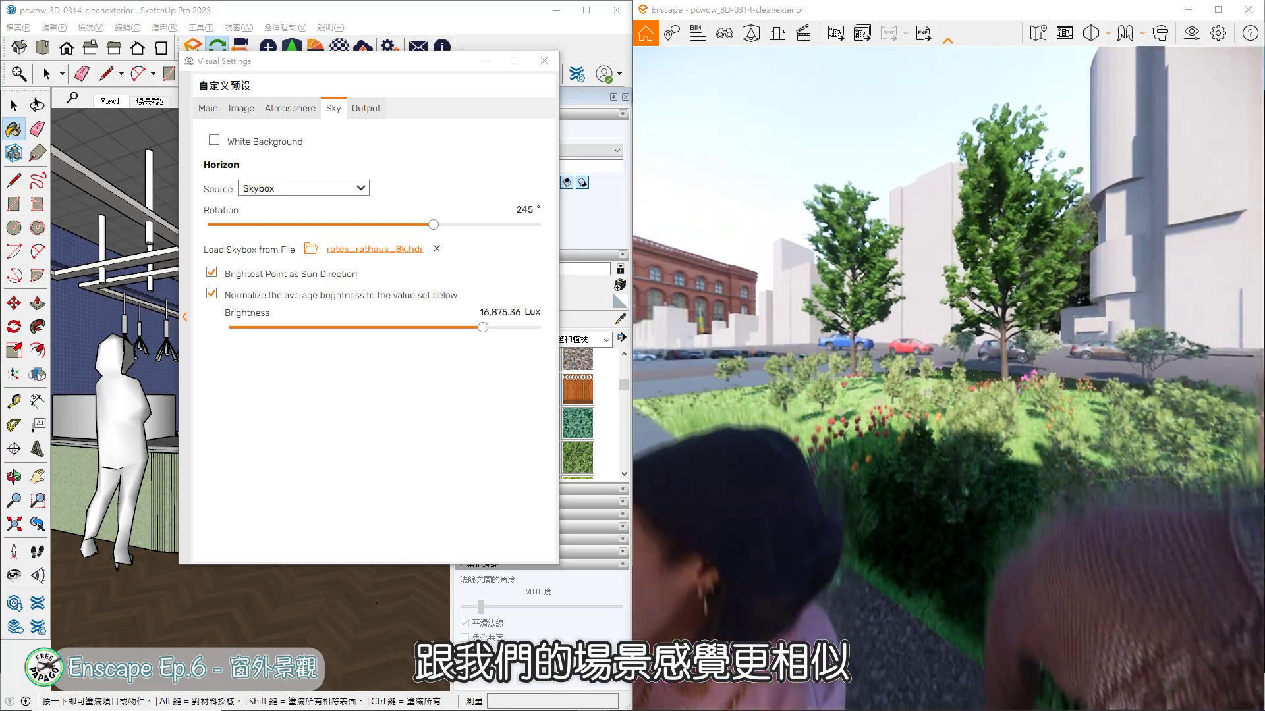
mouse_move(949, 379)
left_mouse_down()
mouse_move(652, 369)
mouse_move(962, 372)
left_mouse_up()
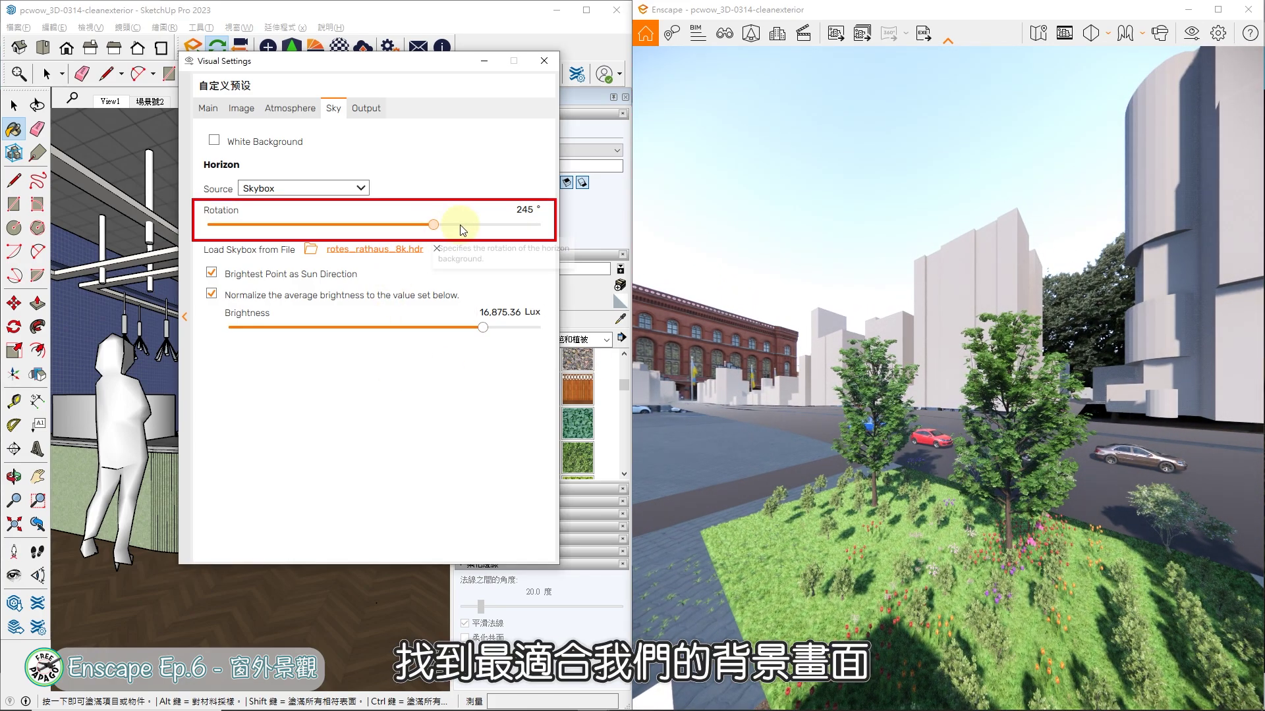
left_click_drag(434, 225, 492, 225)
left_click_drag(582, 243, 537, 237)
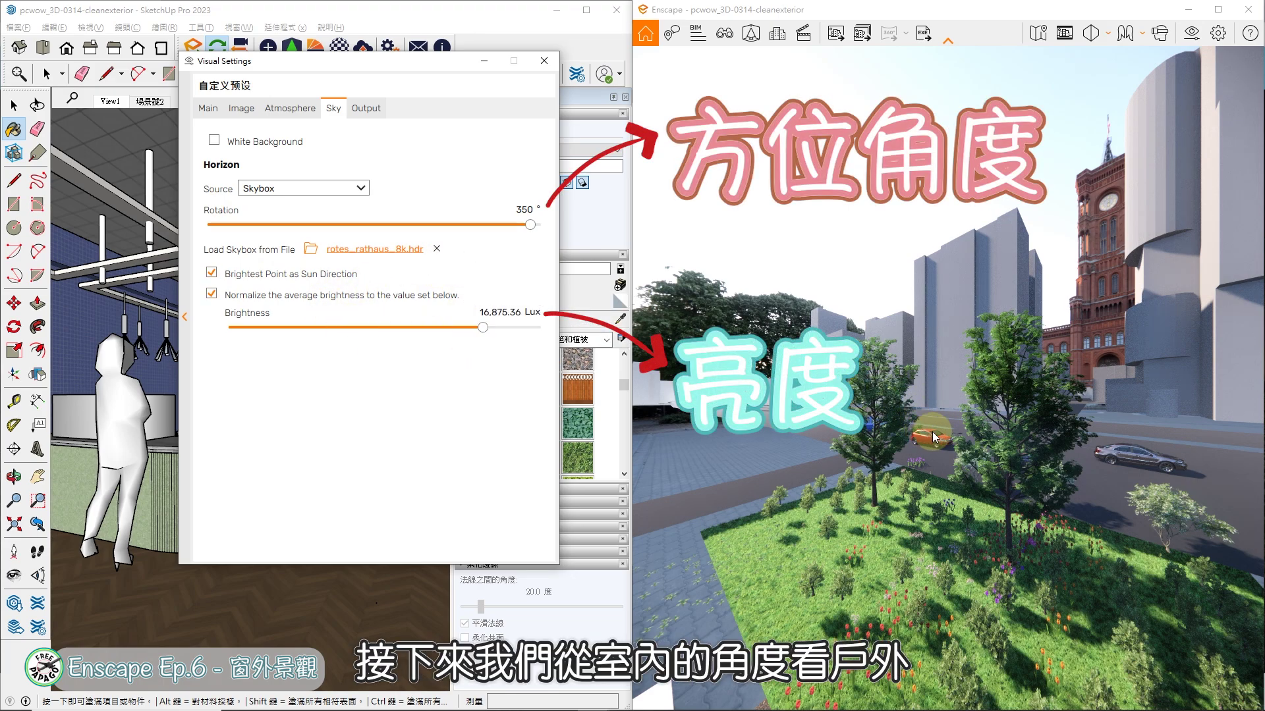
Return to View1, approach the café window and hide all Map Data of the site context.
left_click(110, 101)
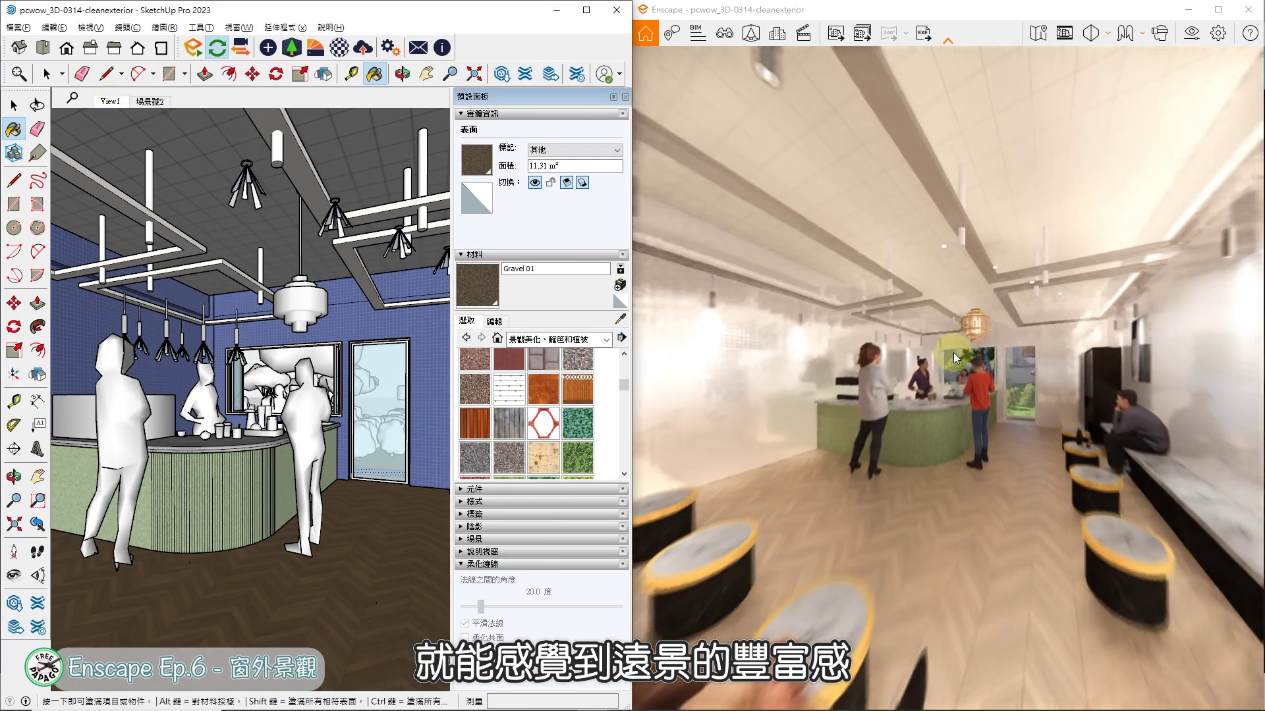
left_click(953, 358)
key("w")
key("w")
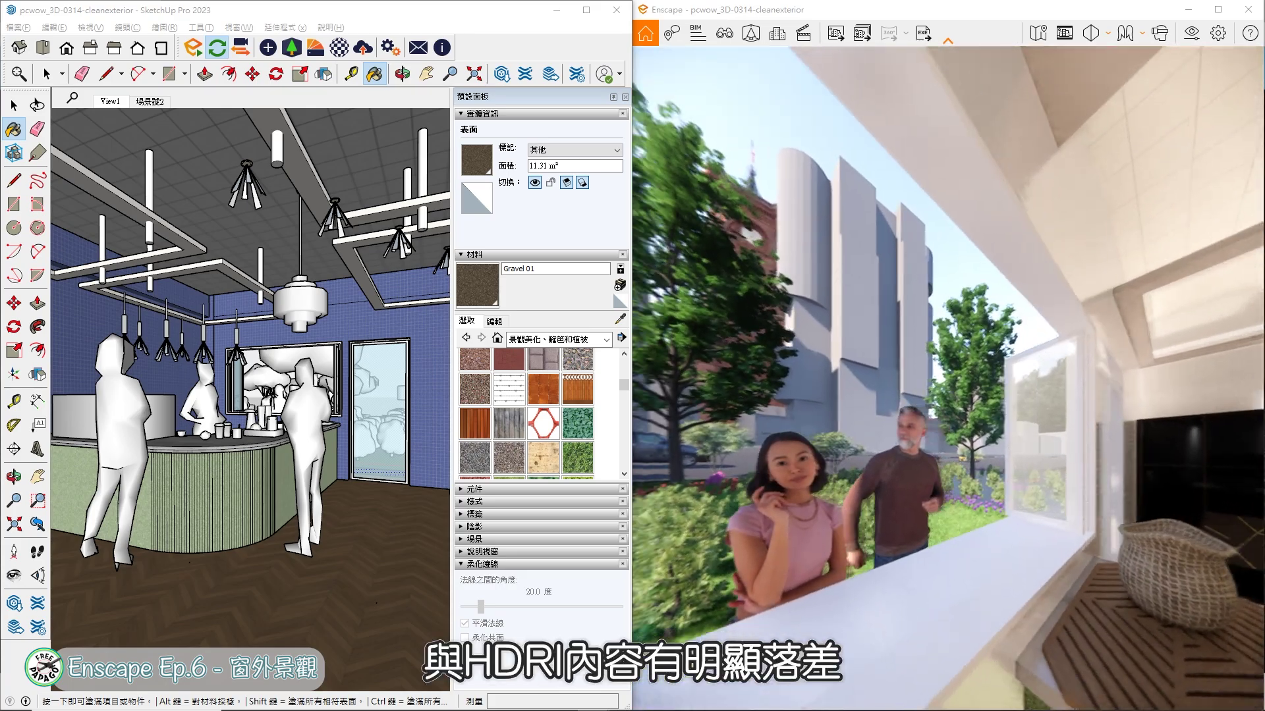
key("w")
left_click_drag(1065, 414, 916, 428)
left_click_drag(1065, 414, 1007, 378)
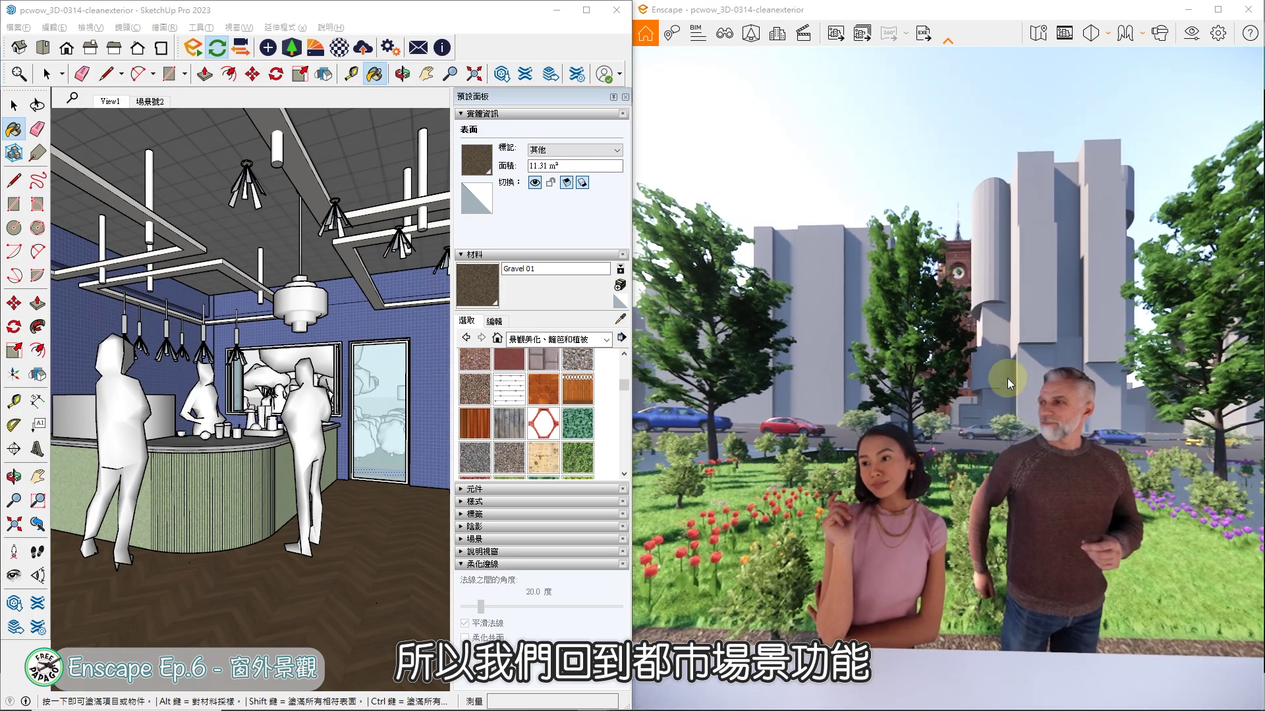
left_click(776, 36)
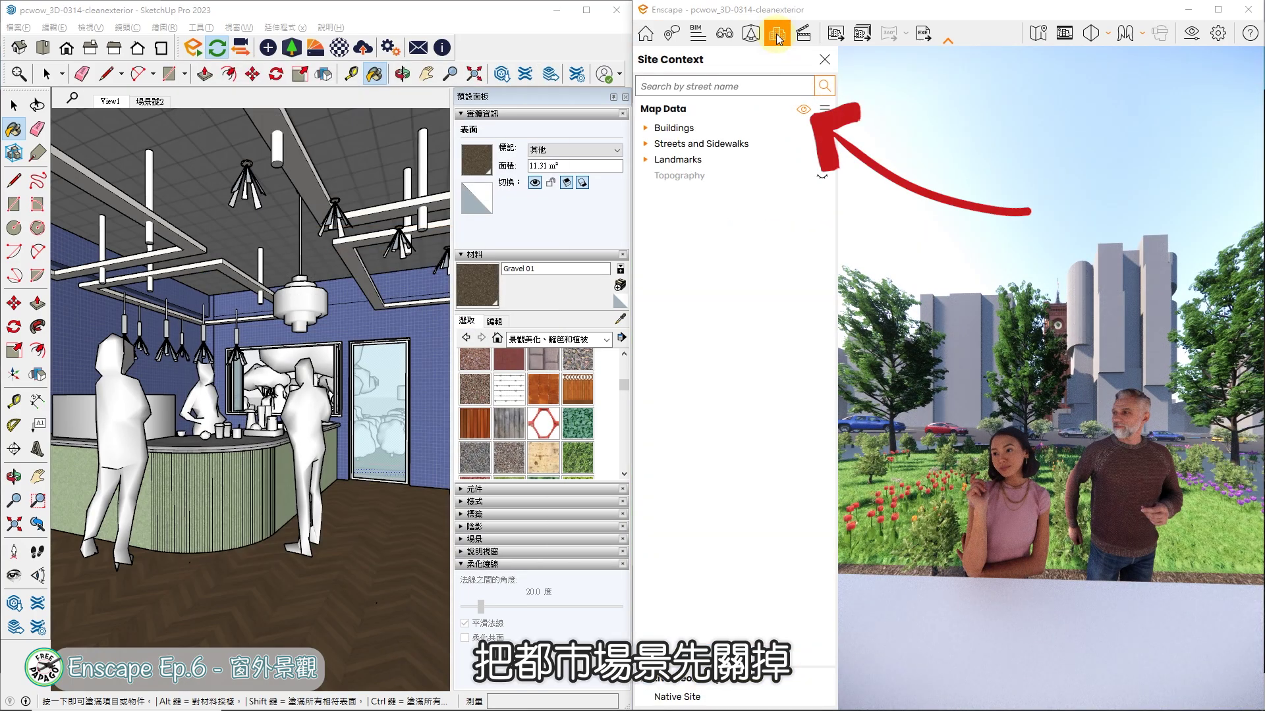
left_click(804, 112)
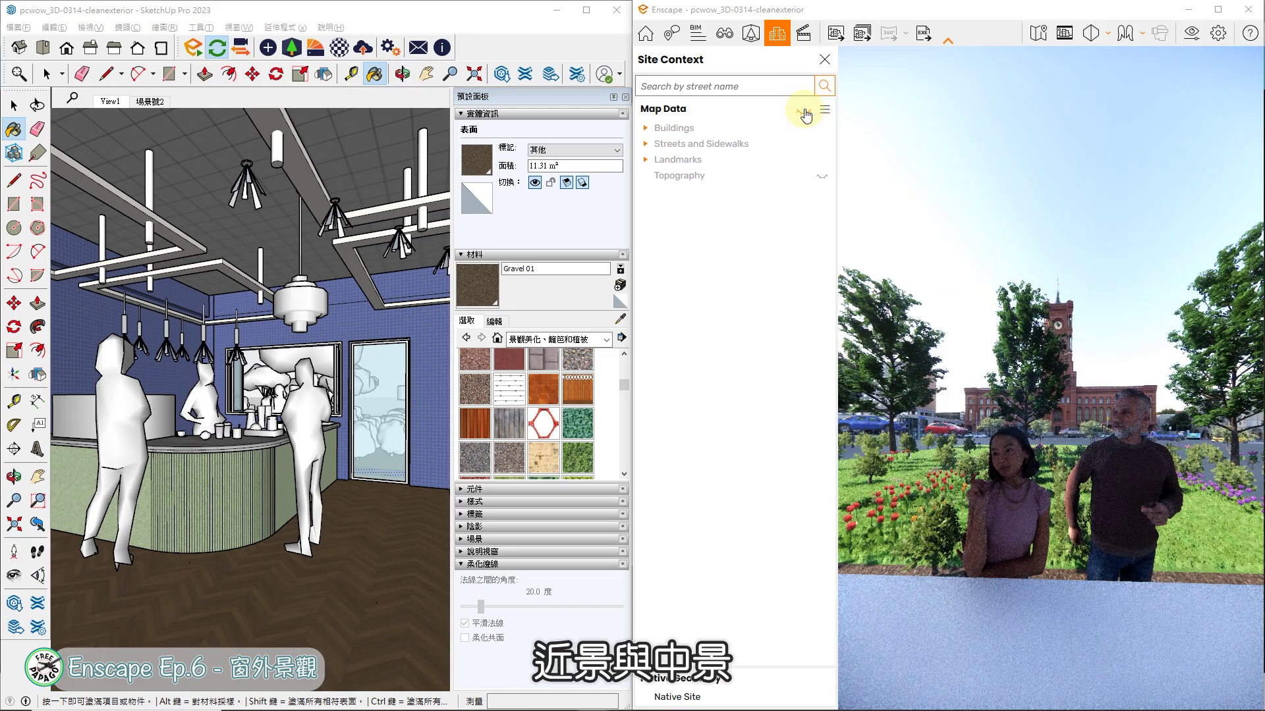
left_click(821, 62)
Walk back and forth between the café interior and doorway to examine how the skybox background fits the lawn and path.
key("s")
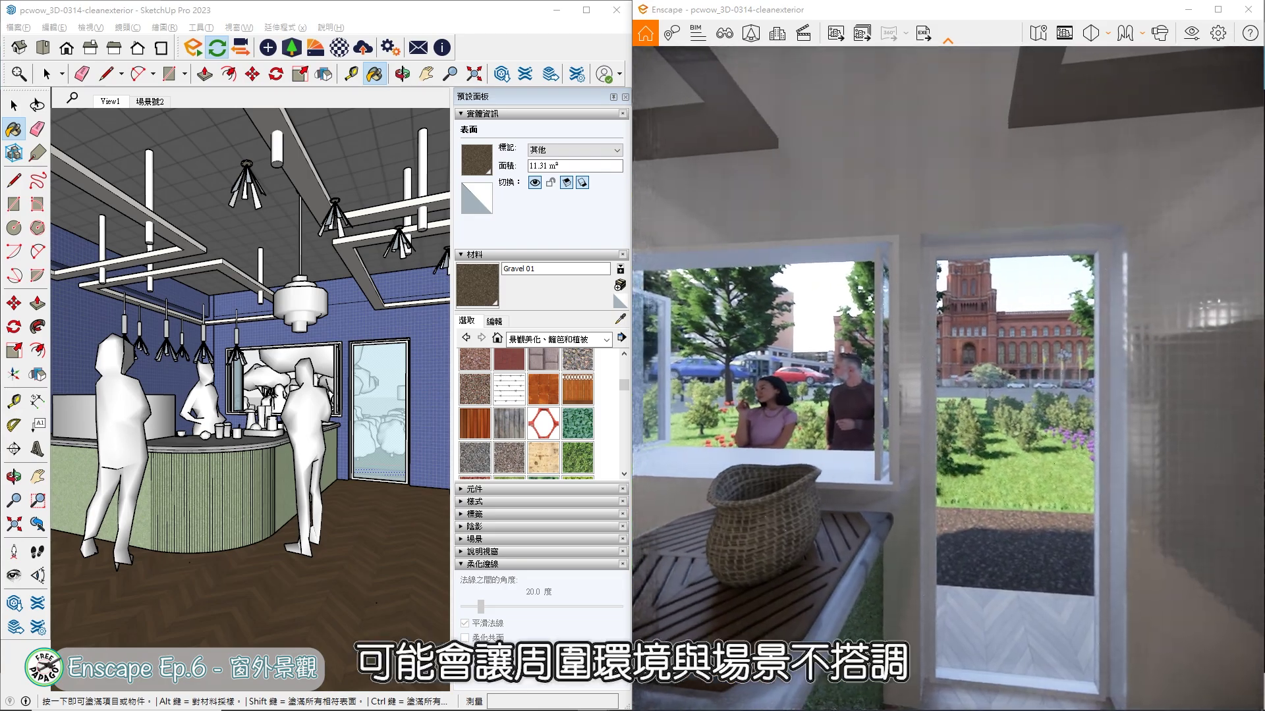
key("w")
key("w")
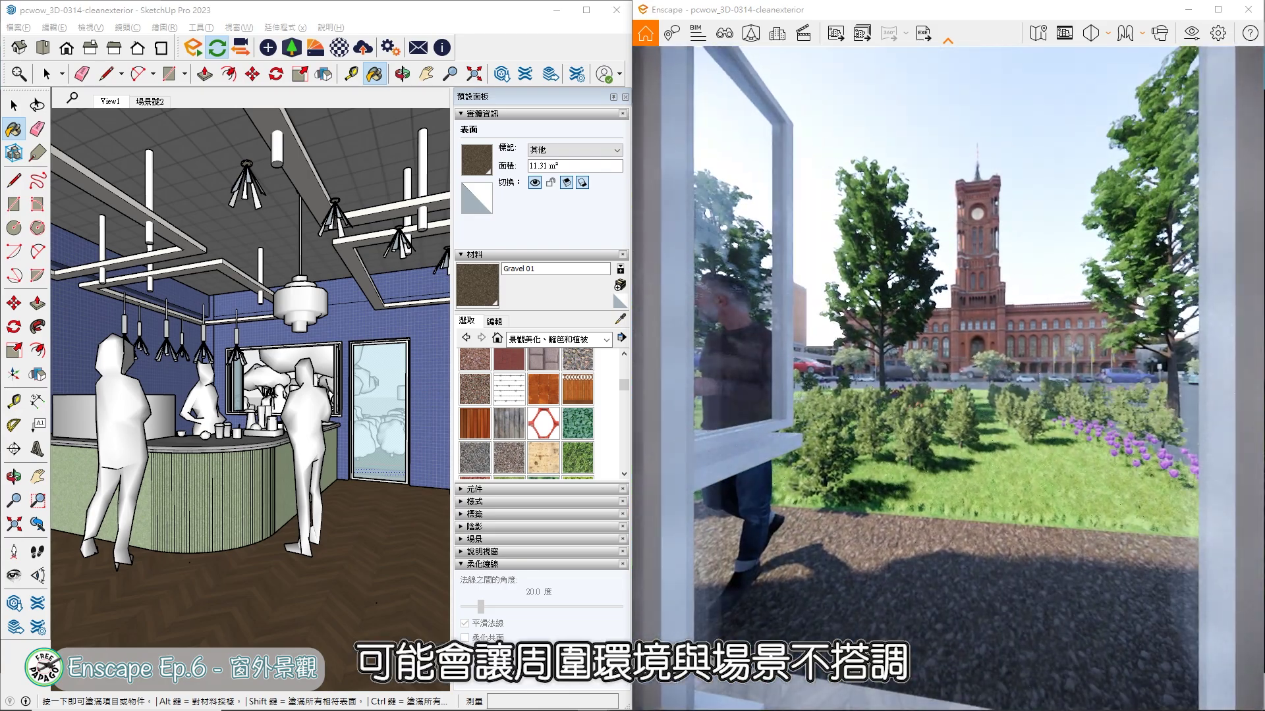
key("s")
key("w")
key("w")
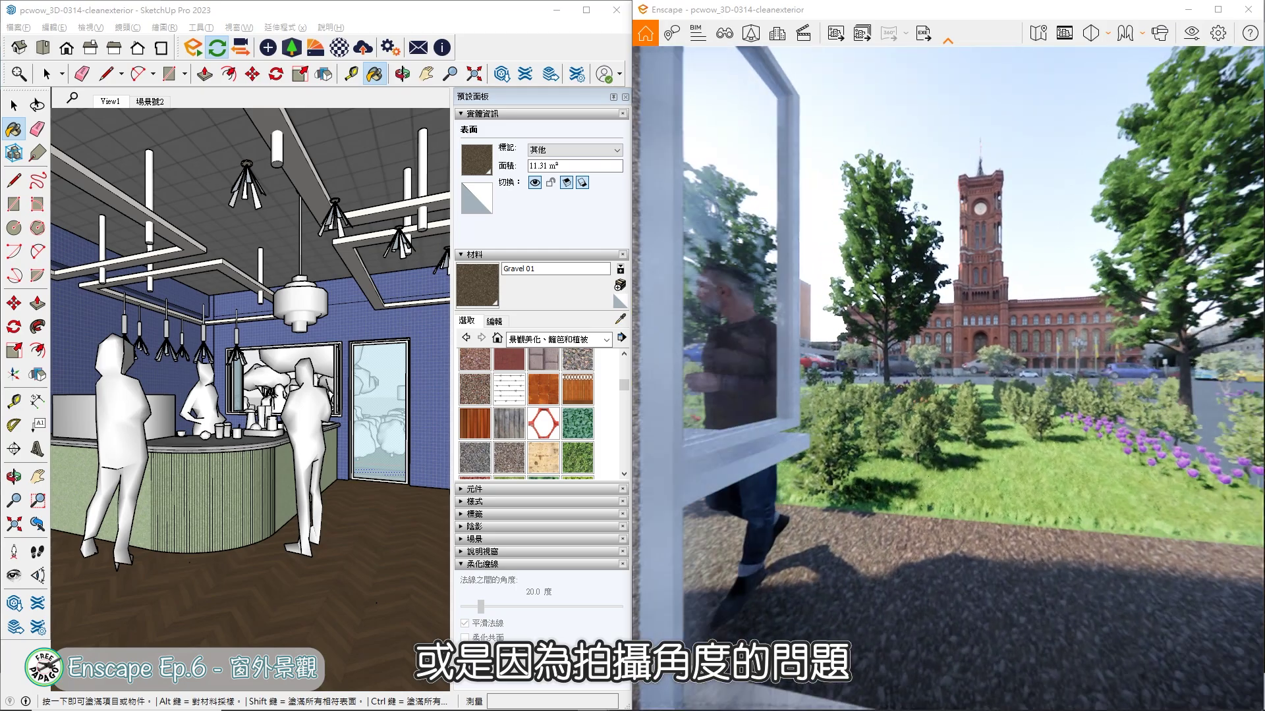
key("s")
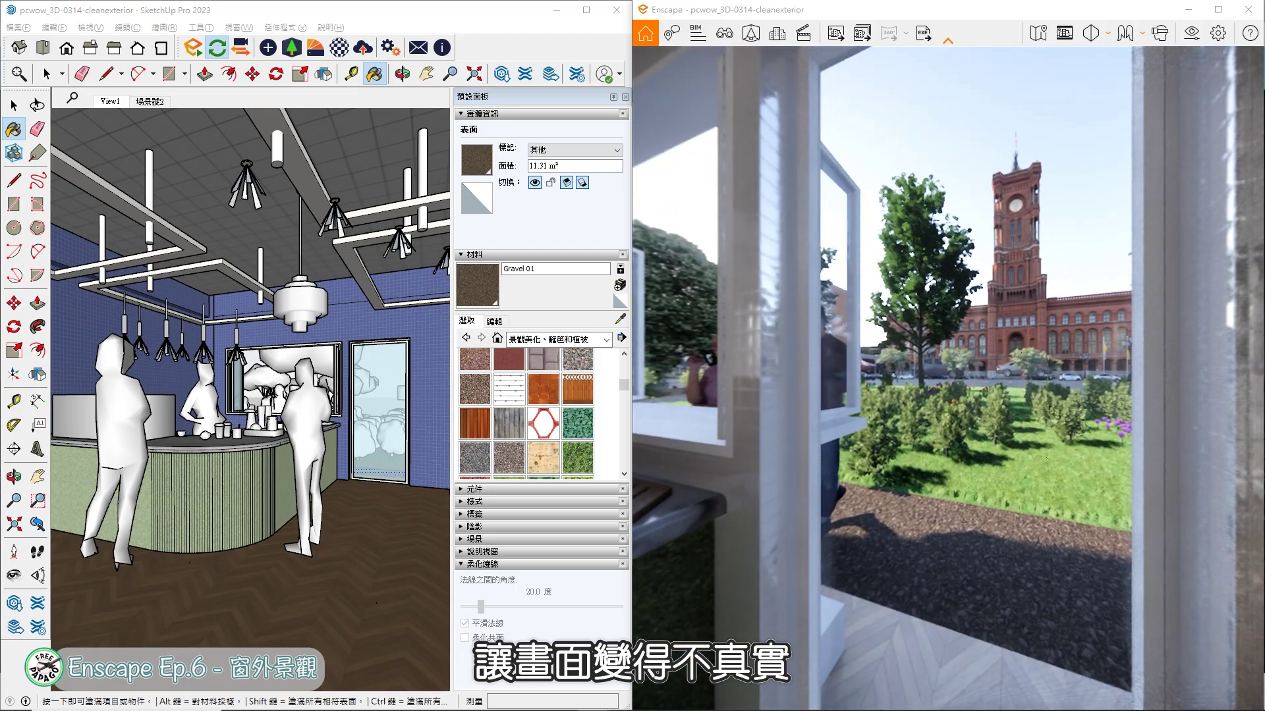
left_click_drag(949, 317, 959, 317)
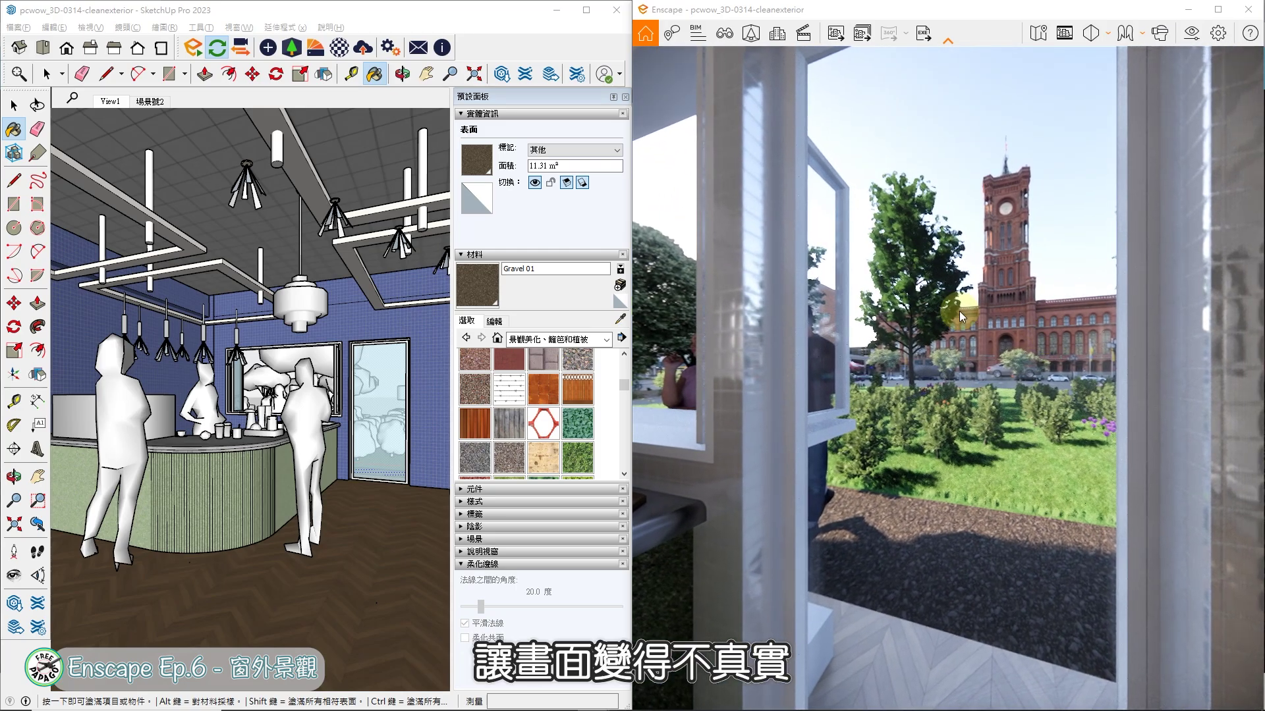
Set the skybox rotation to 136° and look at the background through the window and doorway.
left_click(1190, 33)
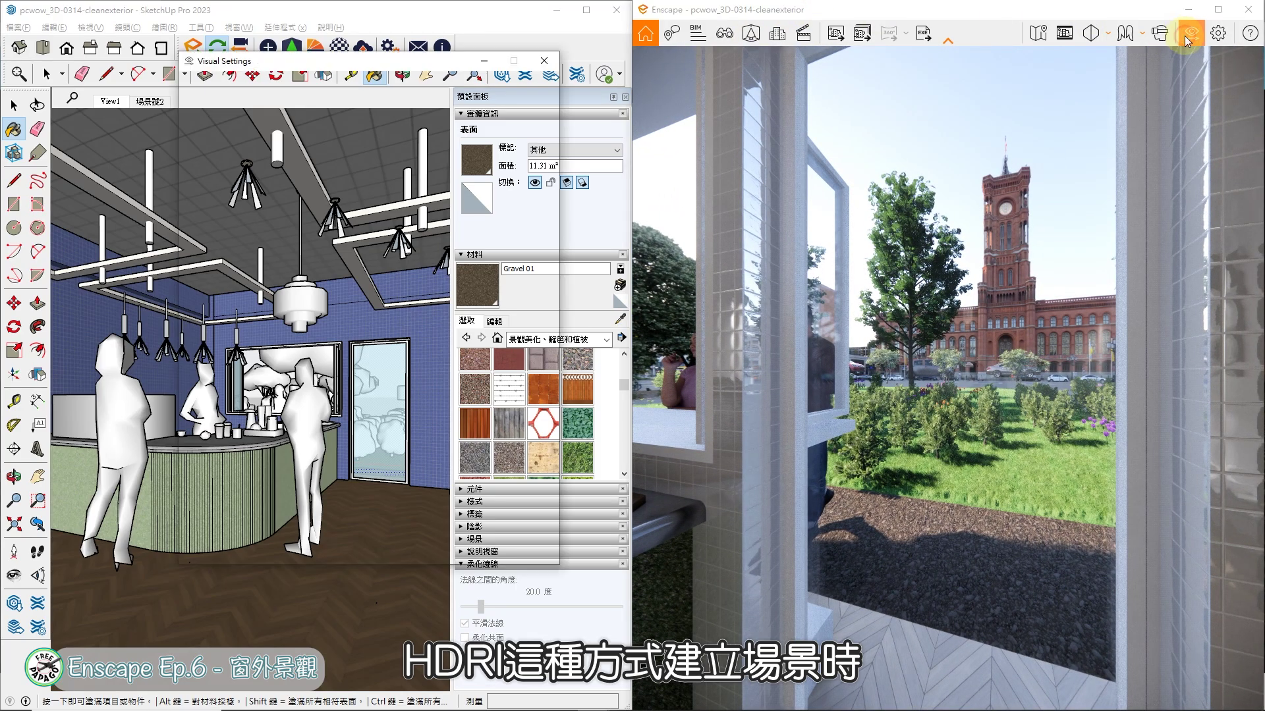
left_click_drag(524, 224, 334, 215)
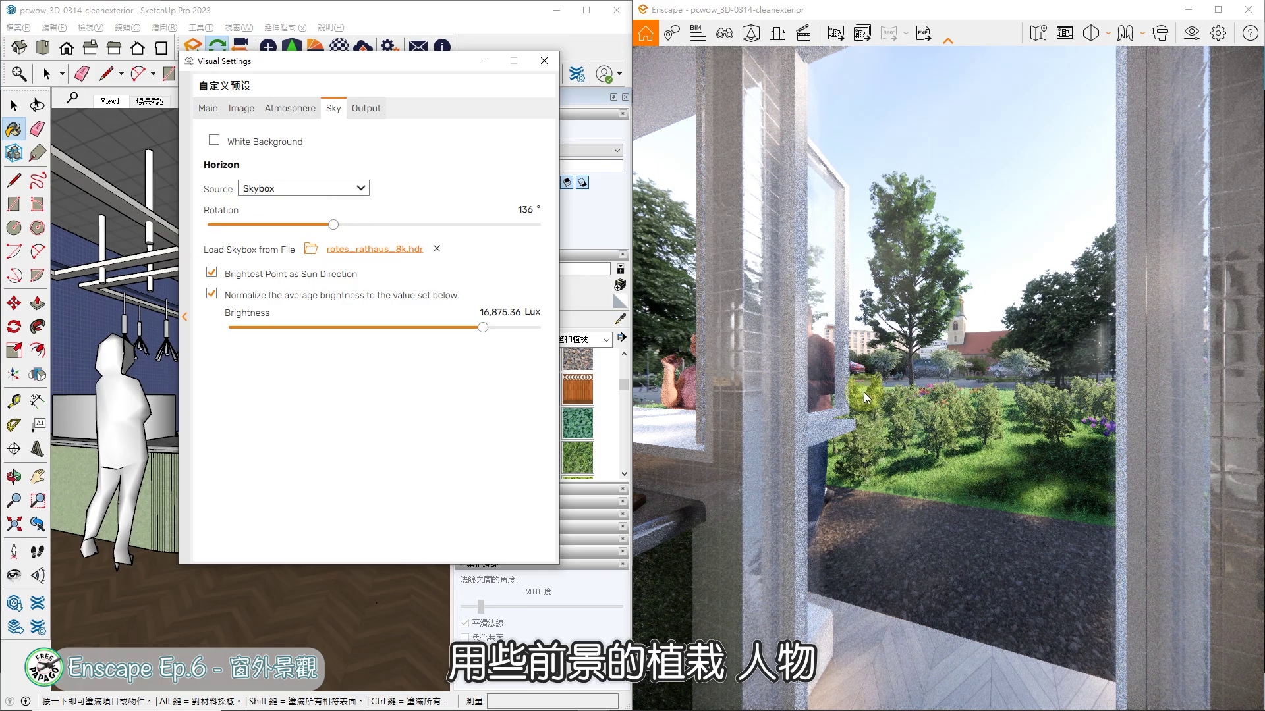
left_click_drag(863, 392, 764, 392)
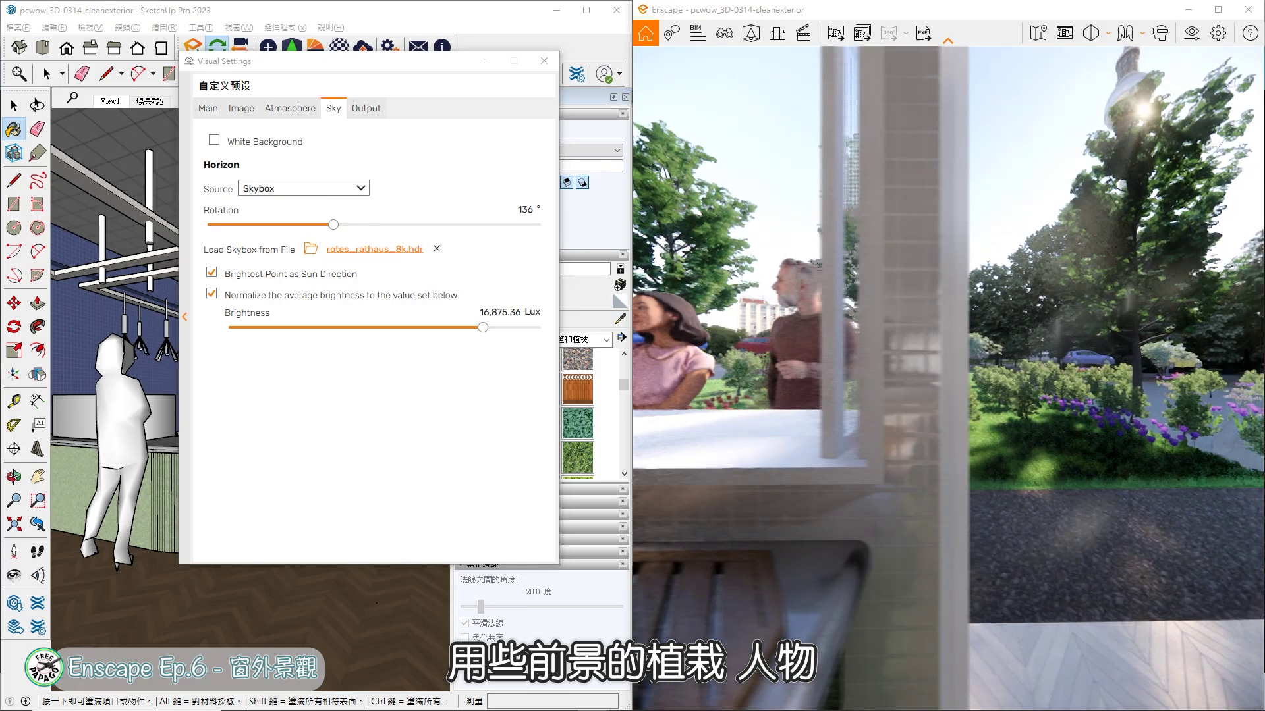